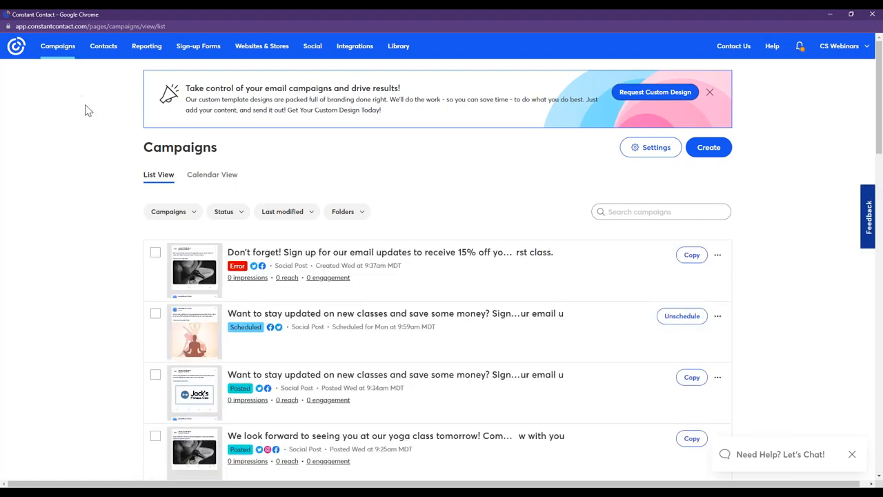
Create a new email campaign and browse the standard email templates.
click(708, 148)
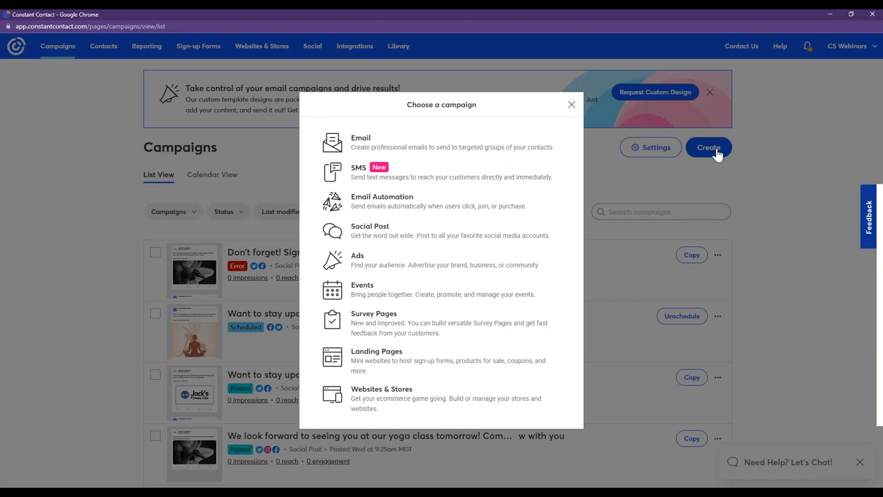
click(425, 152)
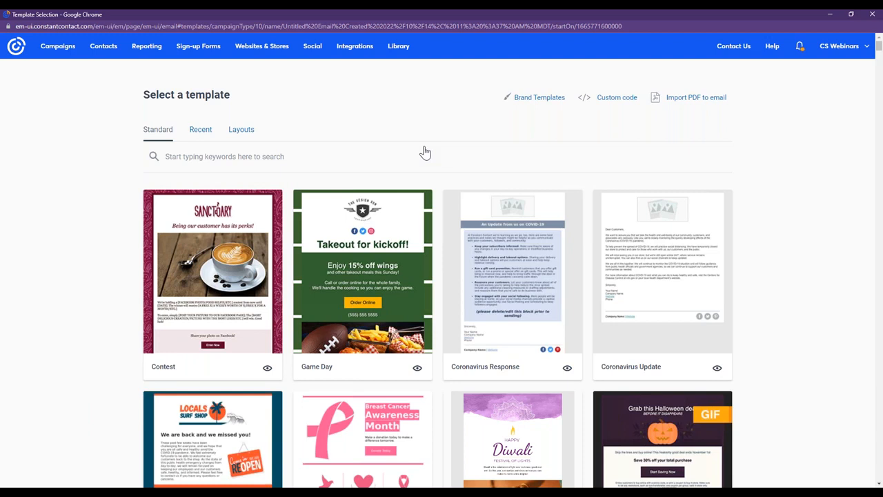
scroll(510, 221, down, 2)
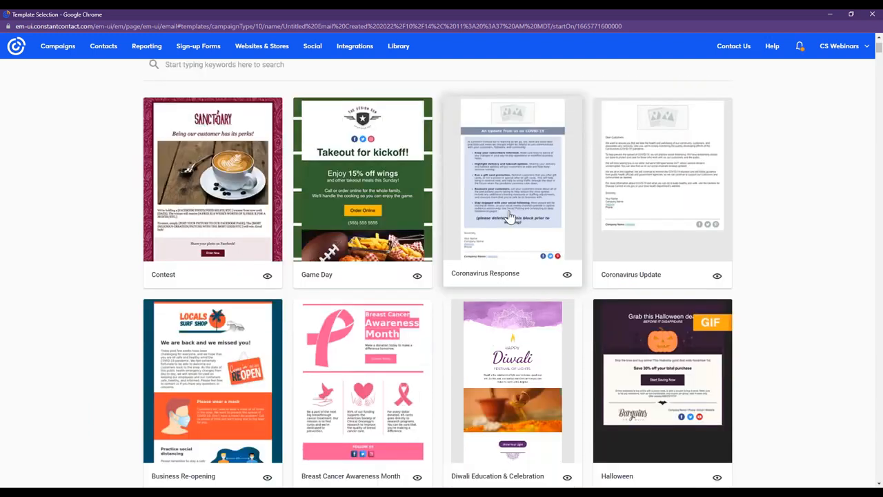
scroll(509, 217, down, 4)
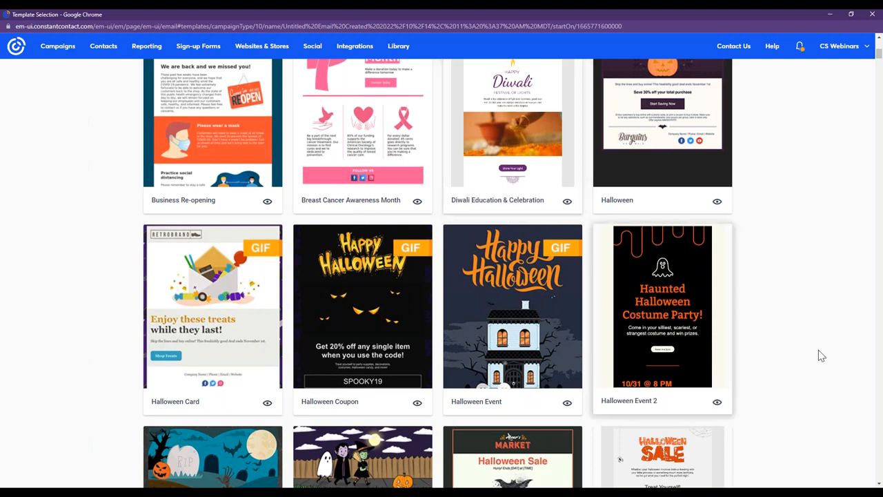
drag(879, 59, 860, 45)
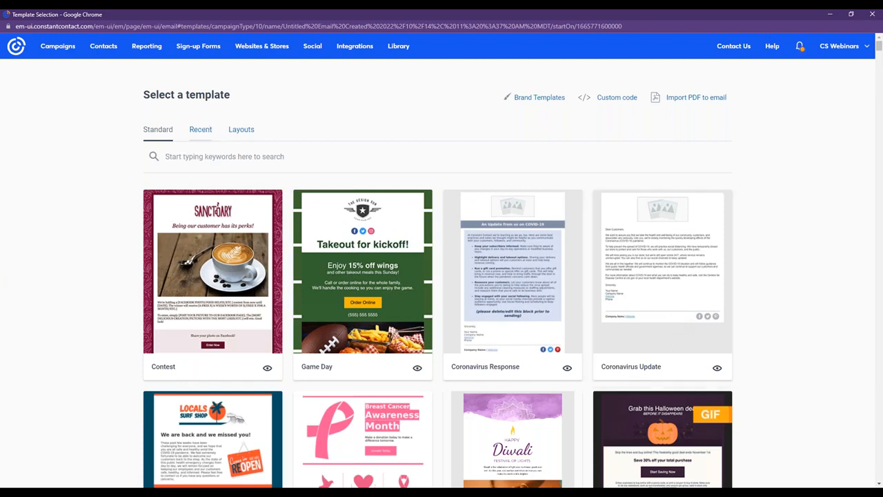
Start the email from the Blank template in the layouts collection.
click(241, 130)
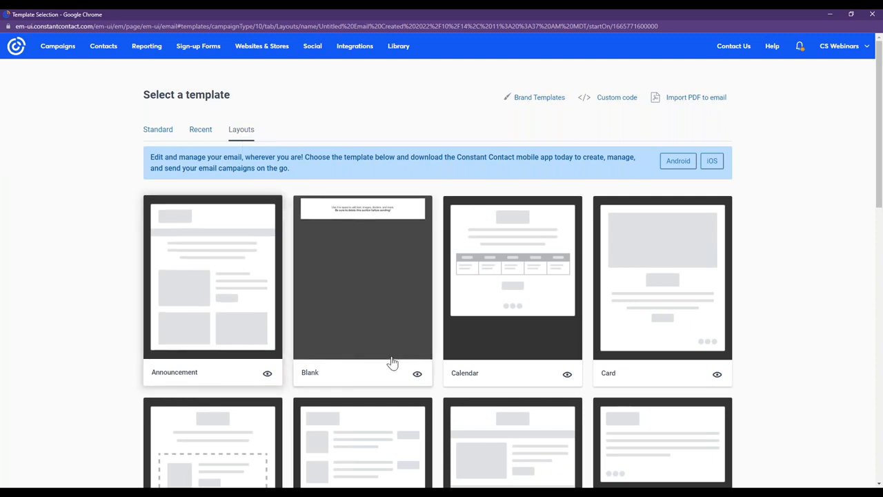
drag(881, 145, 881, 218)
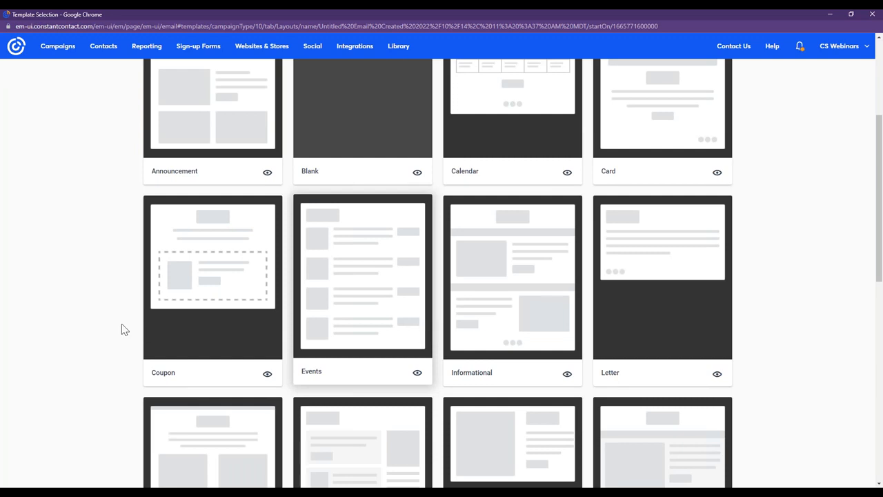
scroll(375, 227, up, 2)
click(376, 227)
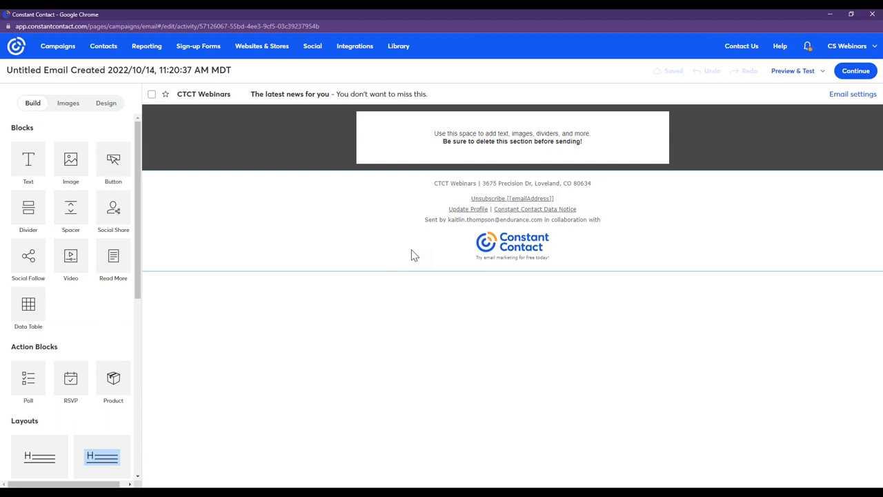
Rename the email campaign as "Master Template 10/14/22" and save the name.
click(197, 72)
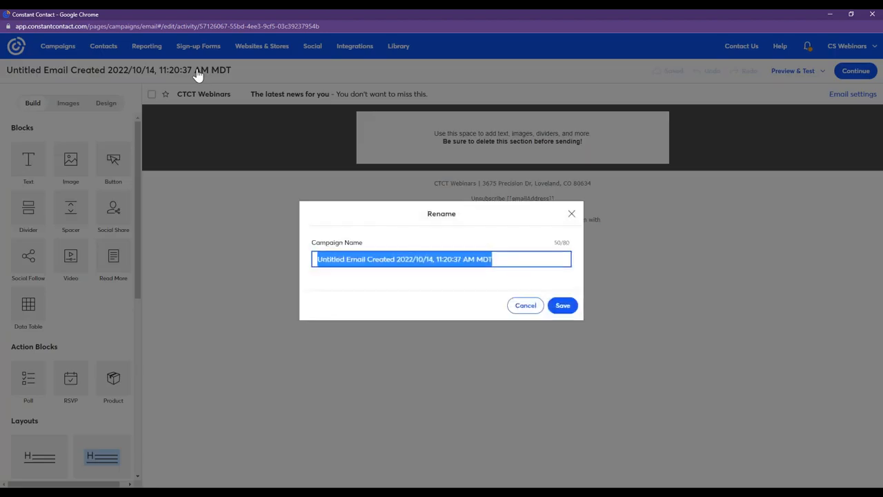
text(Master te)
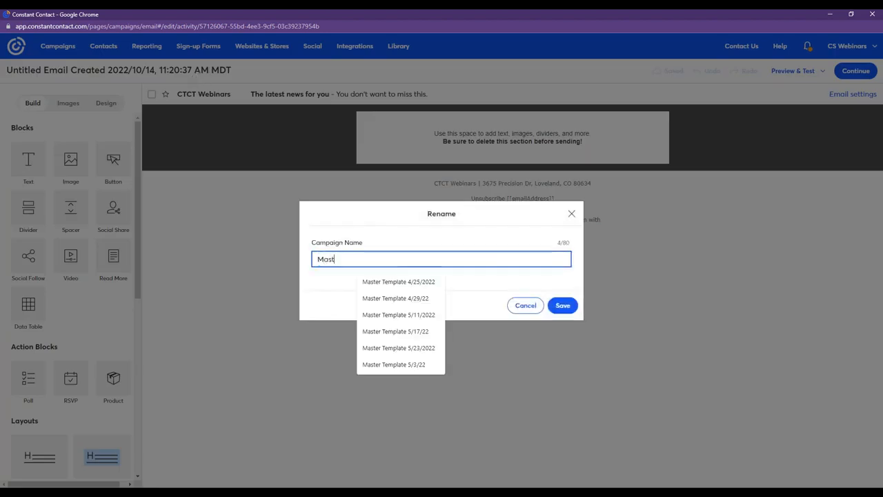
key(BackSpace)
key(BackSpace)
text(Template)
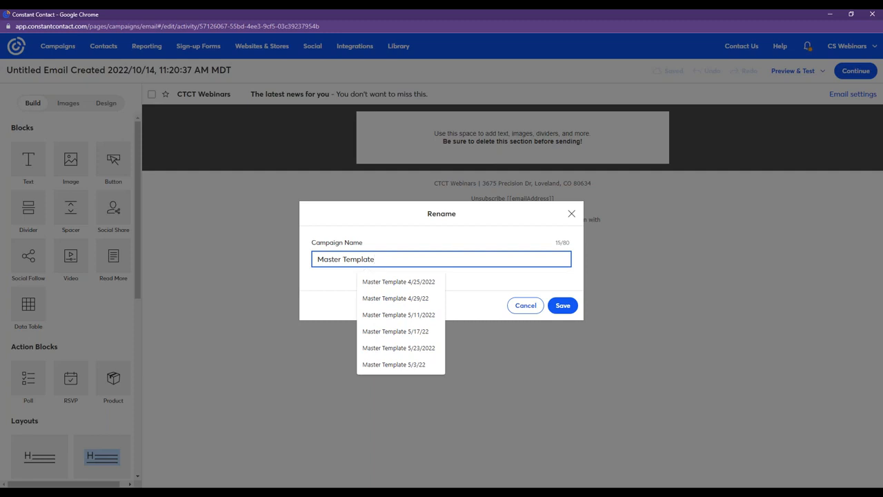
text( 10/14/22)
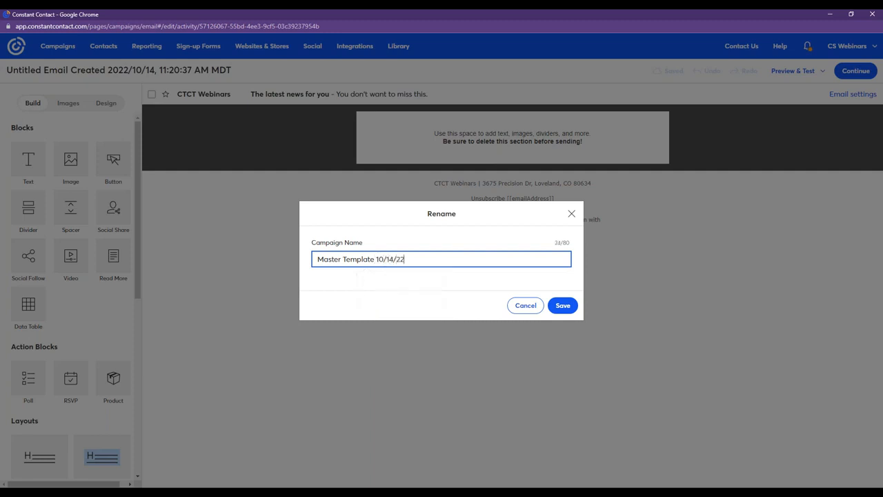
click(564, 309)
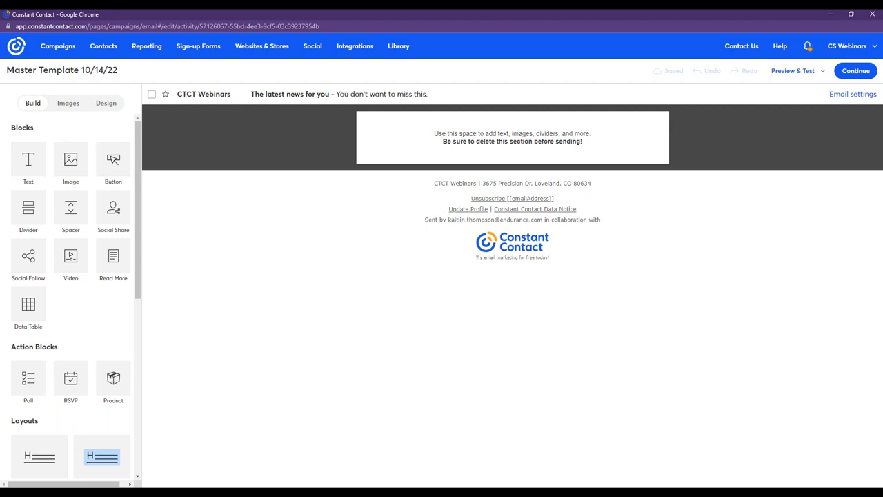
Set the From Name in the email settings to "Jack's Backyard BBQ".
click(280, 98)
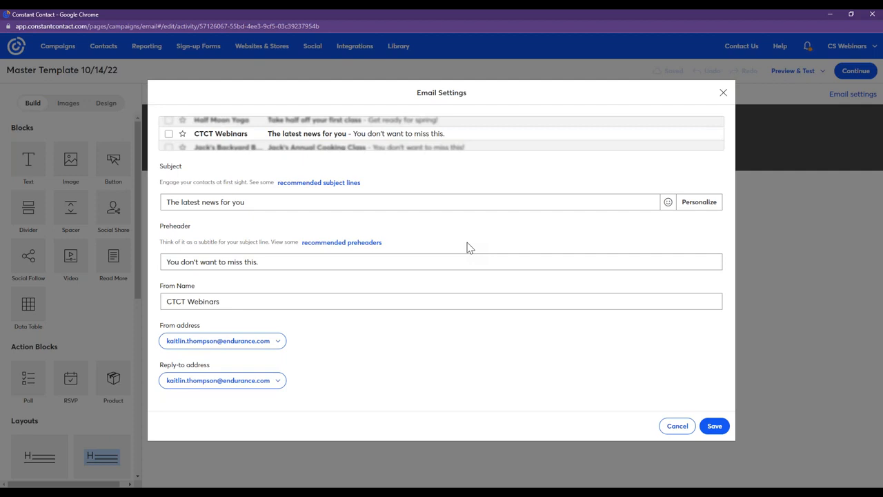
click(256, 307)
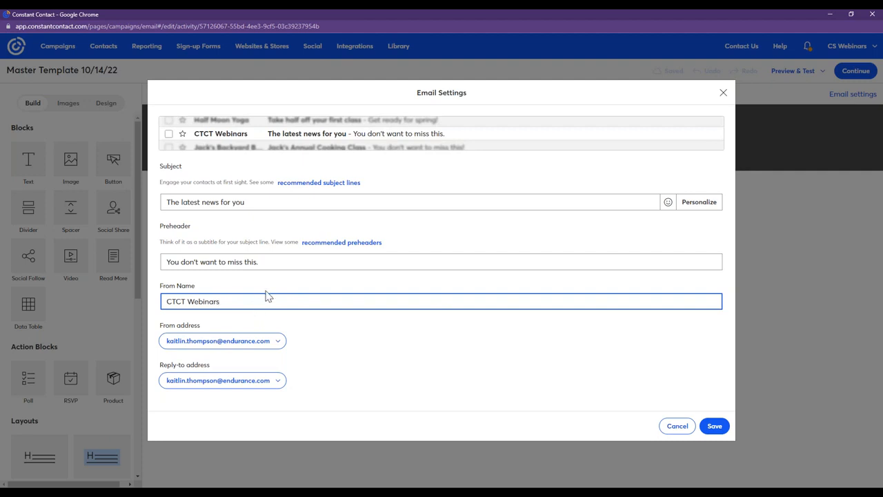
triple_click(177, 301)
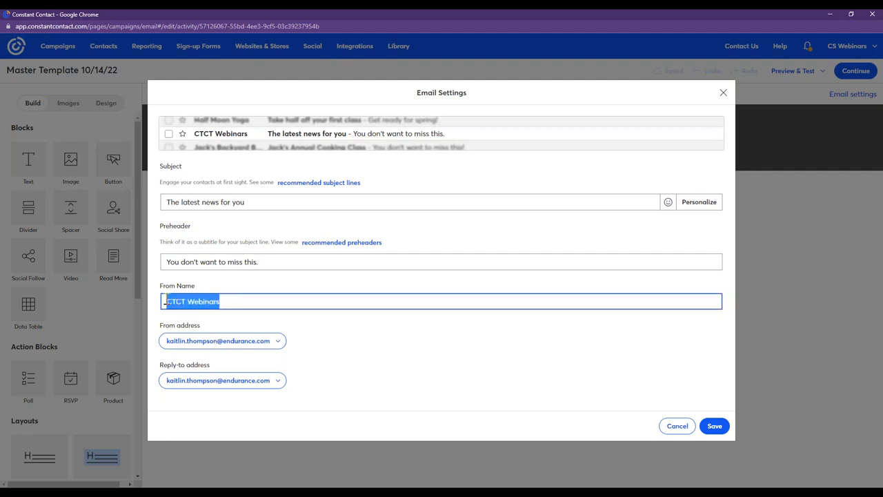
text(Jack's)
text(Backyard BBQ)
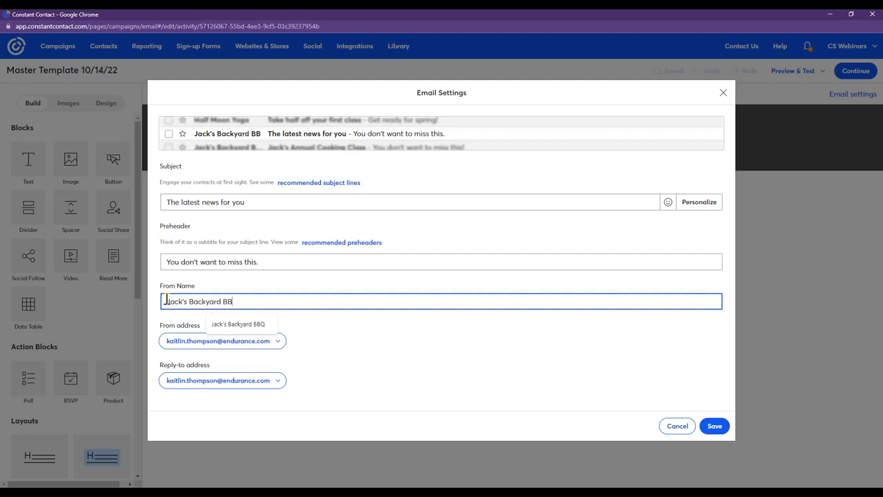
click(251, 284)
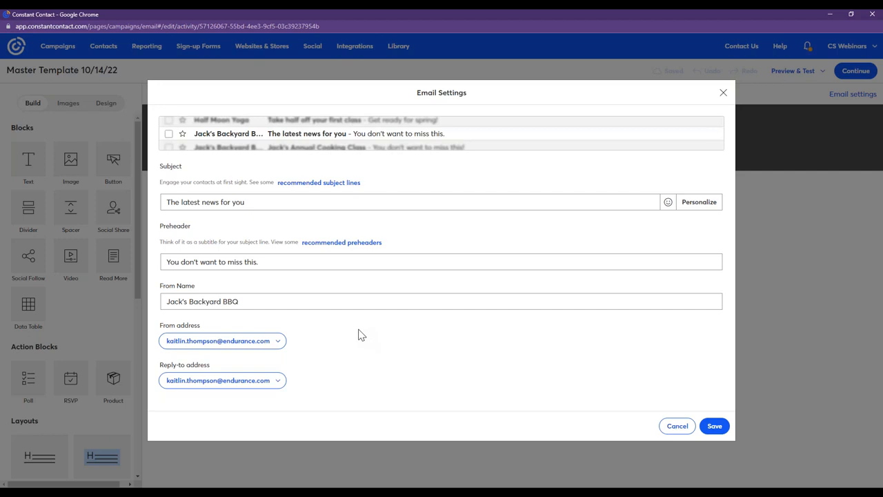
Set both the From address and the Reply-to address to the verified Jack's Backyard BBQ e-mail and save the email settings.
click(217, 346)
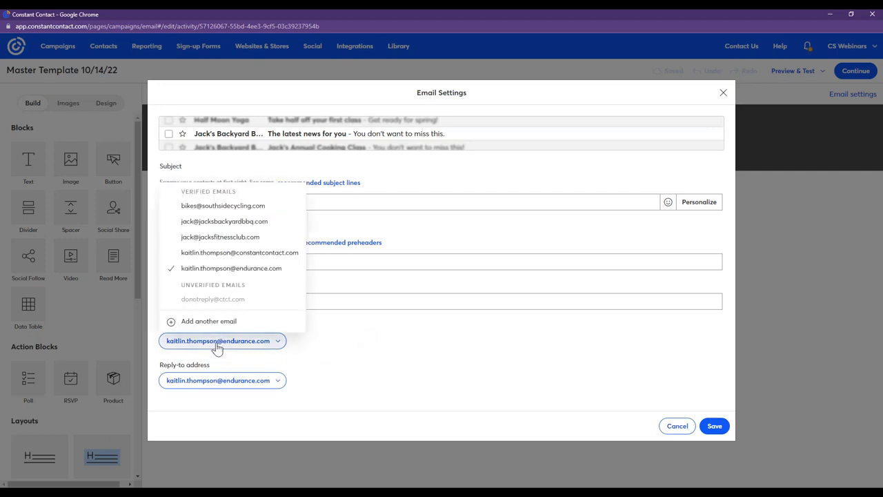
click(261, 222)
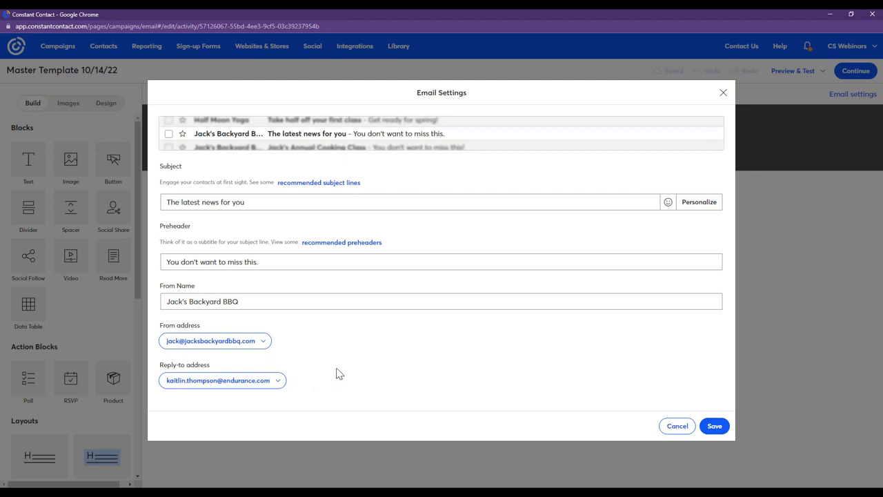
click(239, 384)
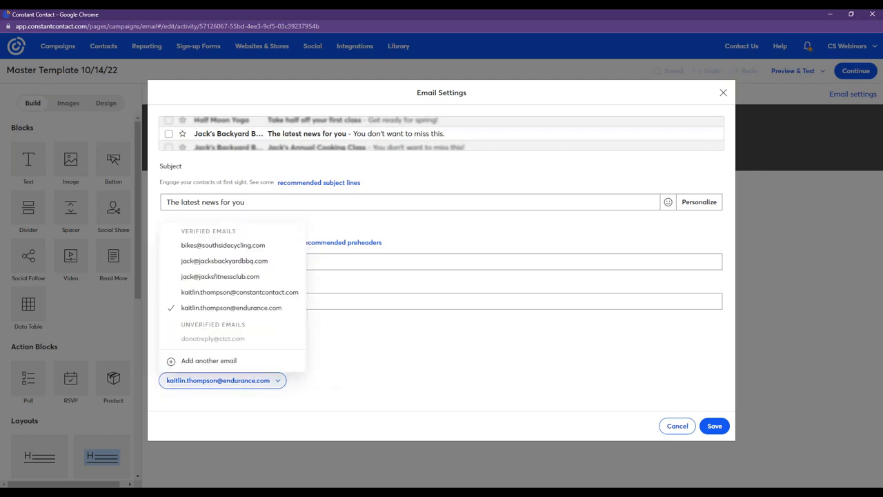
click(255, 265)
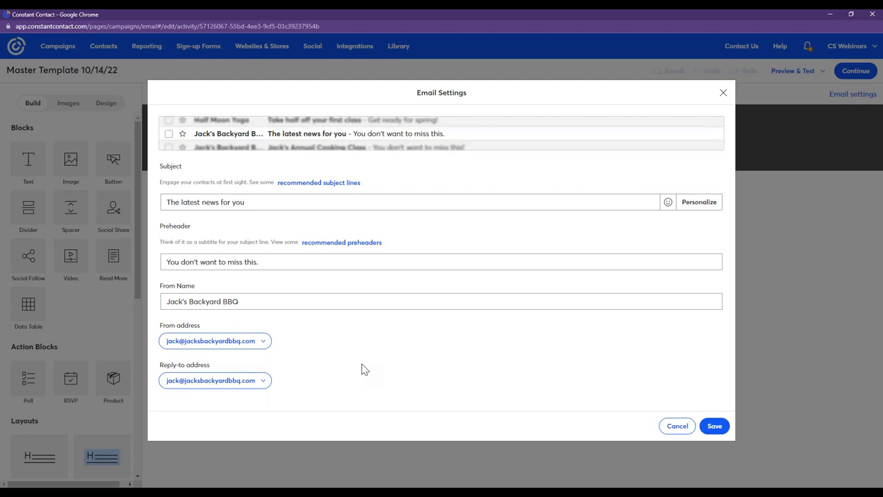
click(716, 429)
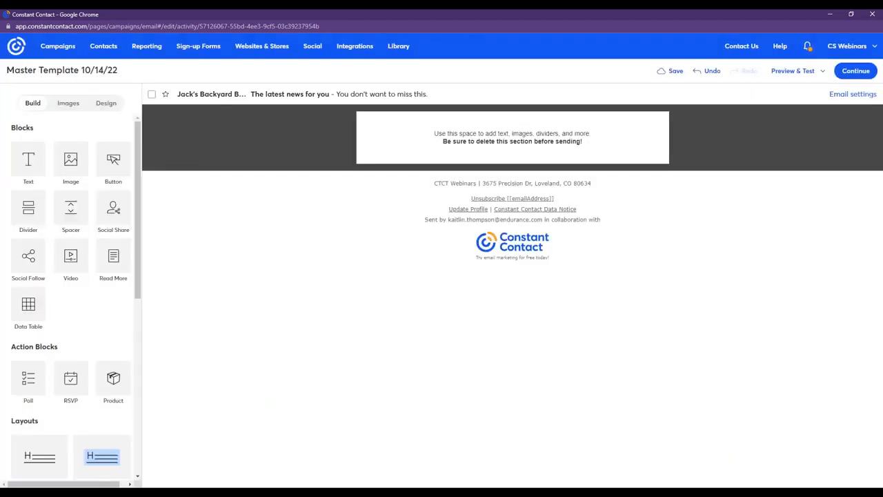
Review the subject, preheader and sender details in the email settings.
click(273, 99)
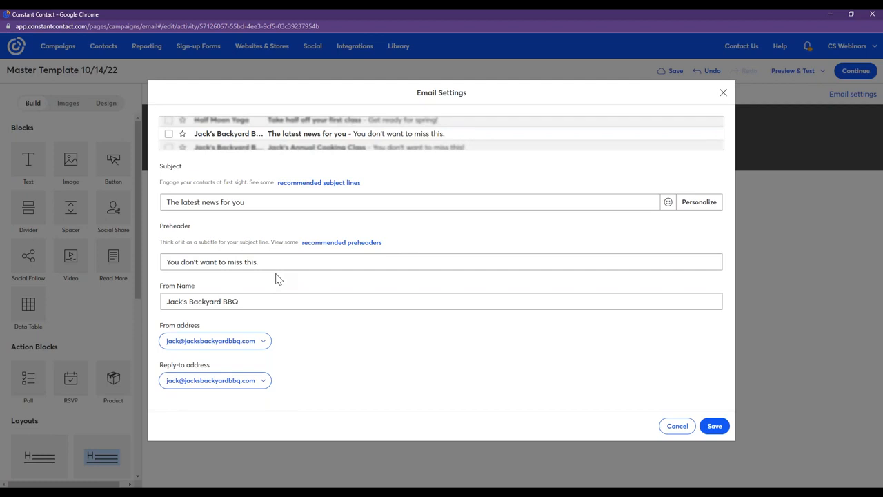
drag(483, 110, 598, 250)
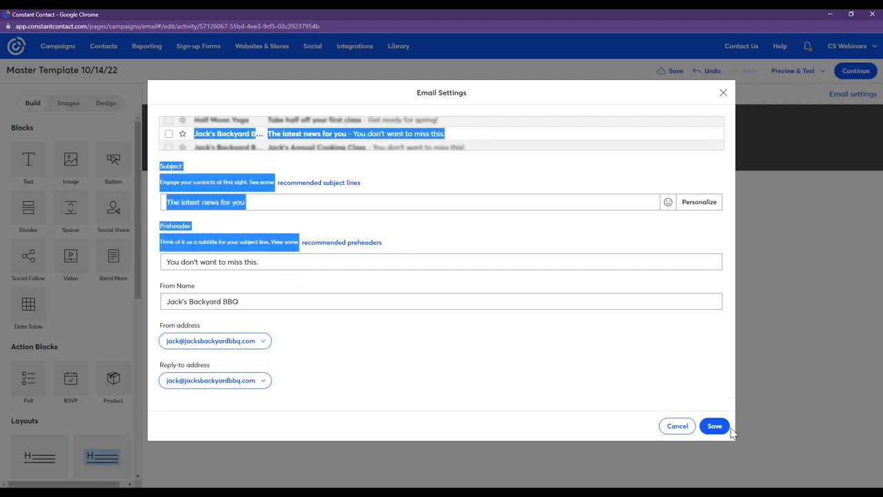
click(713, 426)
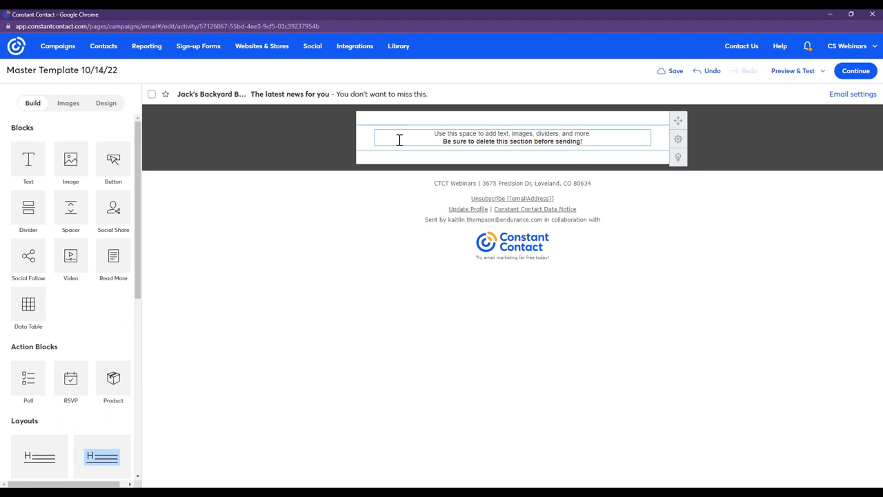
Replace the placeholder text block in the email body with the Jack's Backyard Bar-B-Que logo from the image library.
click(482, 134)
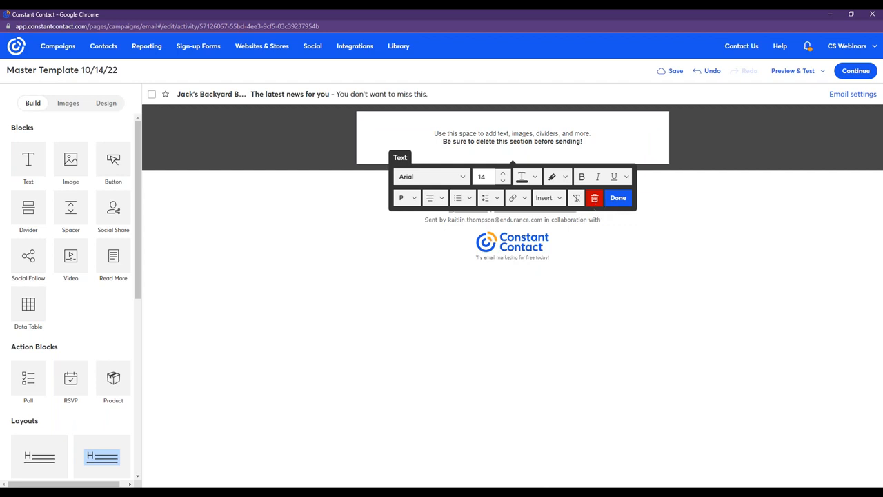
click(595, 198)
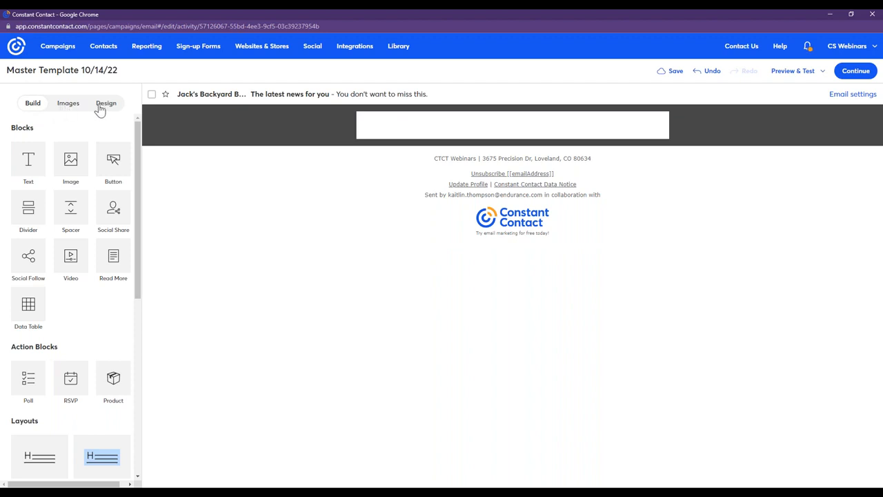
click(62, 112)
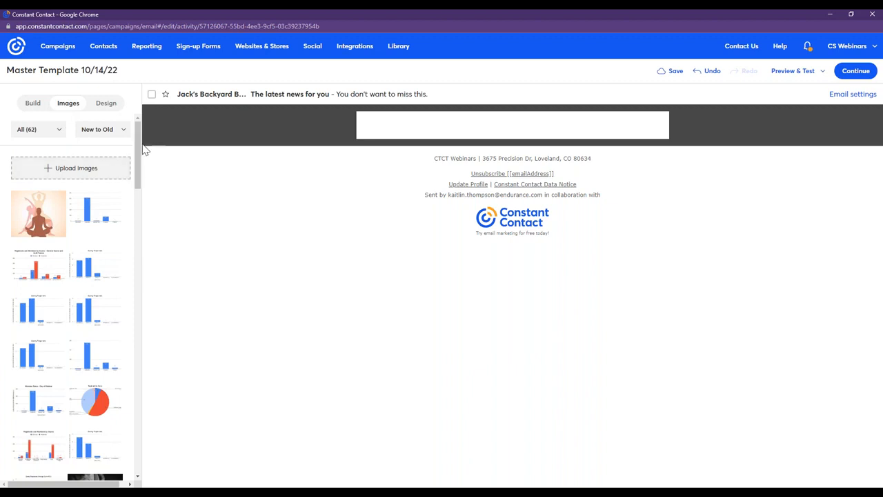
drag(136, 168, 117, 360)
drag(38, 320, 473, 122)
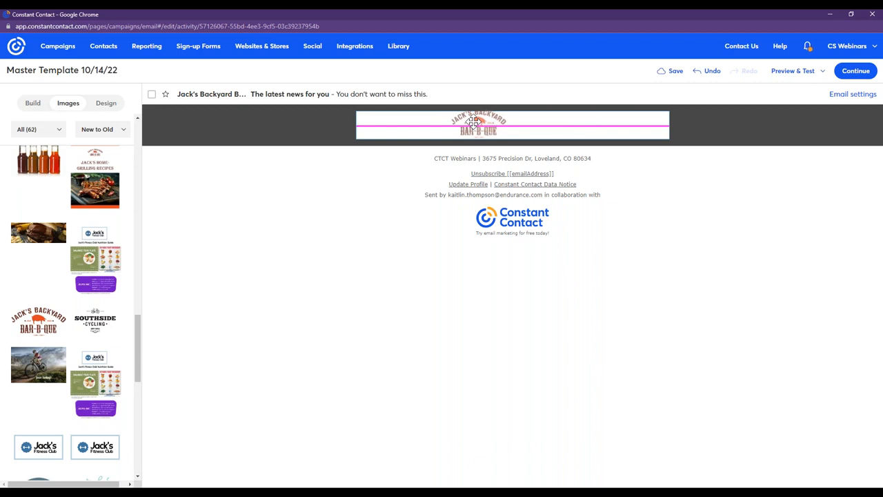
drag(473, 122, 474, 123)
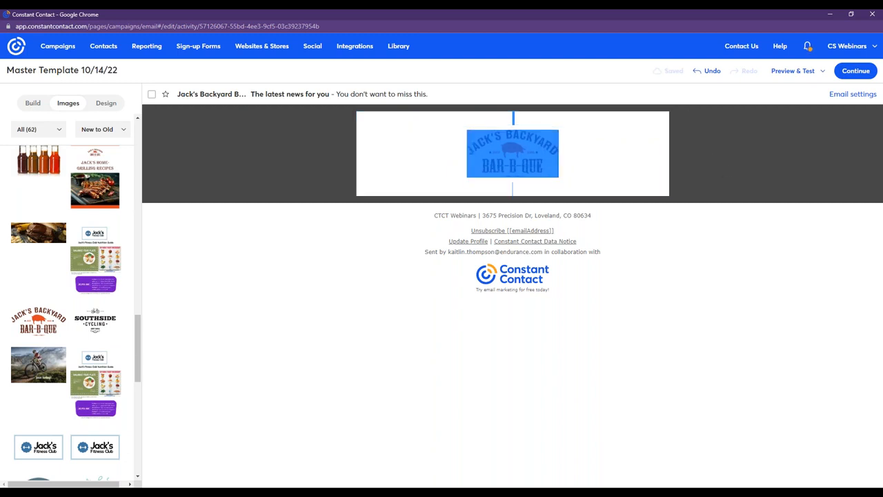
click(578, 154)
click(586, 112)
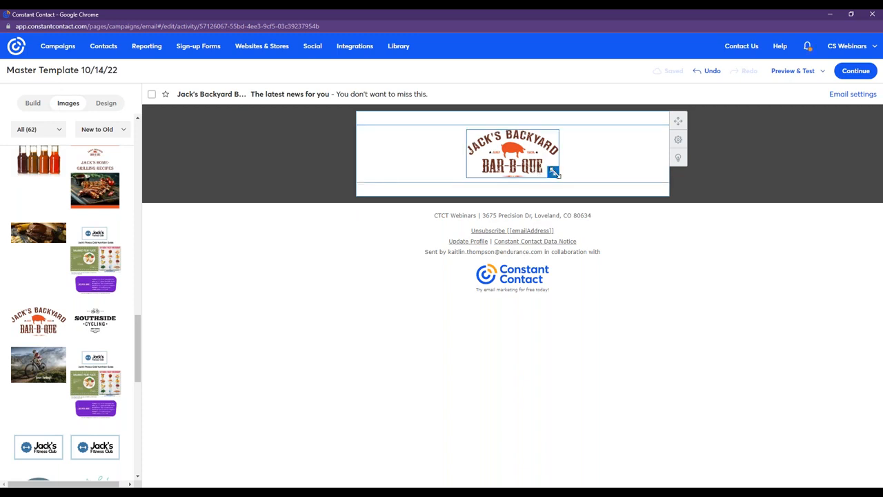
Enlarge the Jack's Backyard Bar-B-Que logo to about twice its width and select it to show its image options.
drag(555, 173, 614, 218)
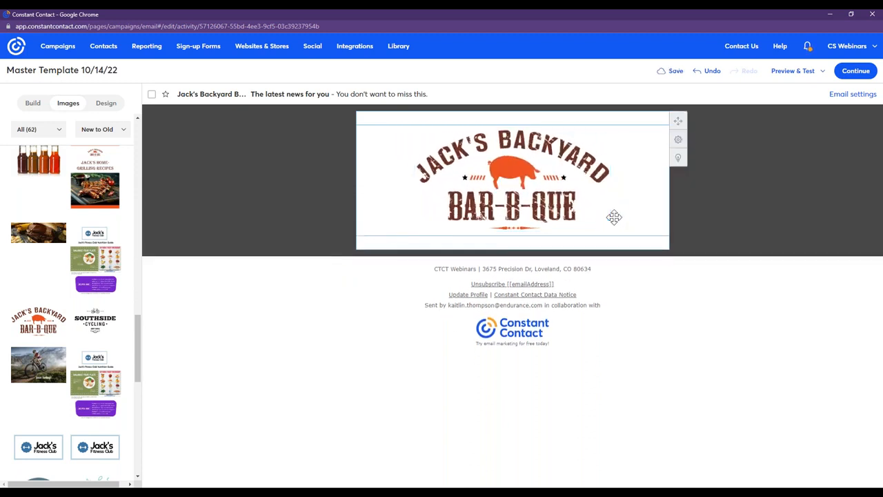
click(571, 169)
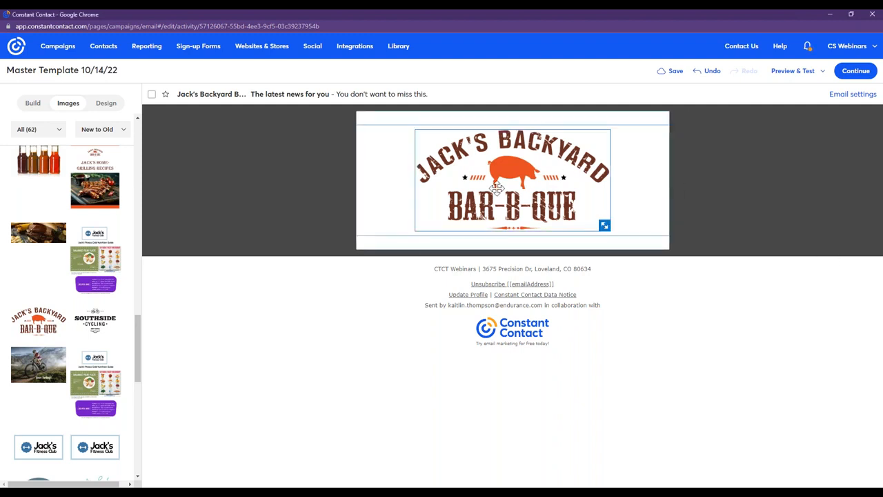
click(496, 188)
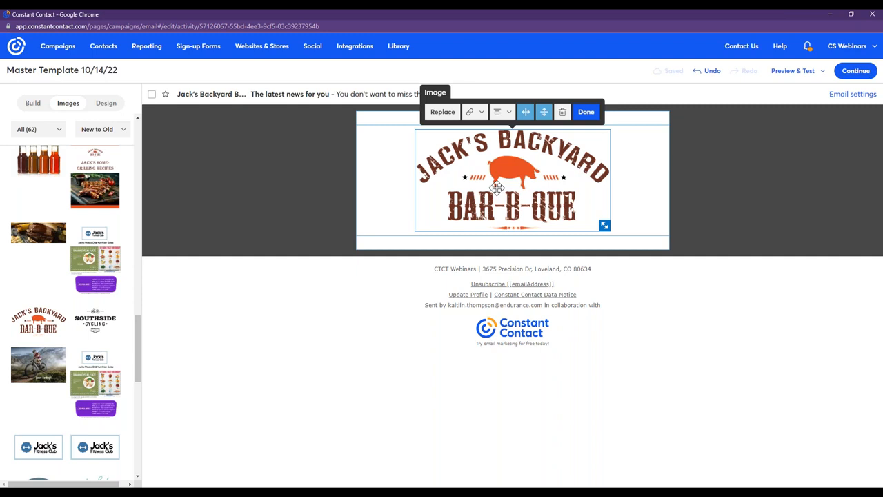
click(473, 120)
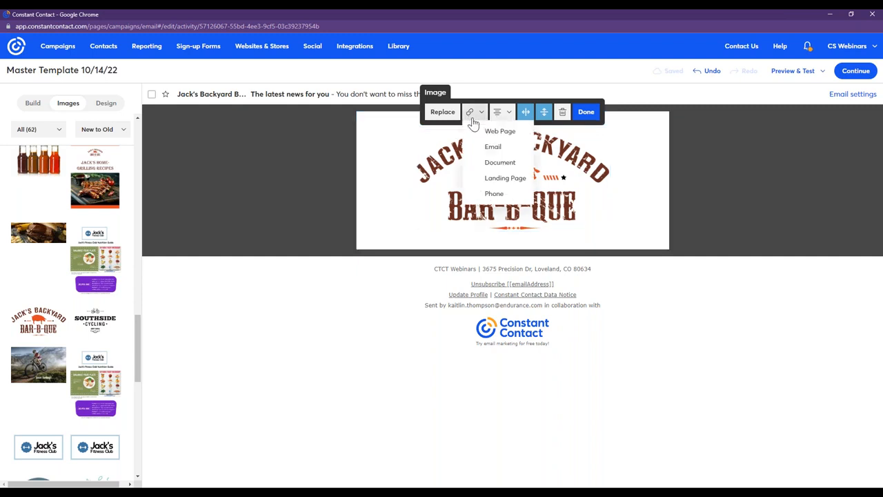
click(499, 131)
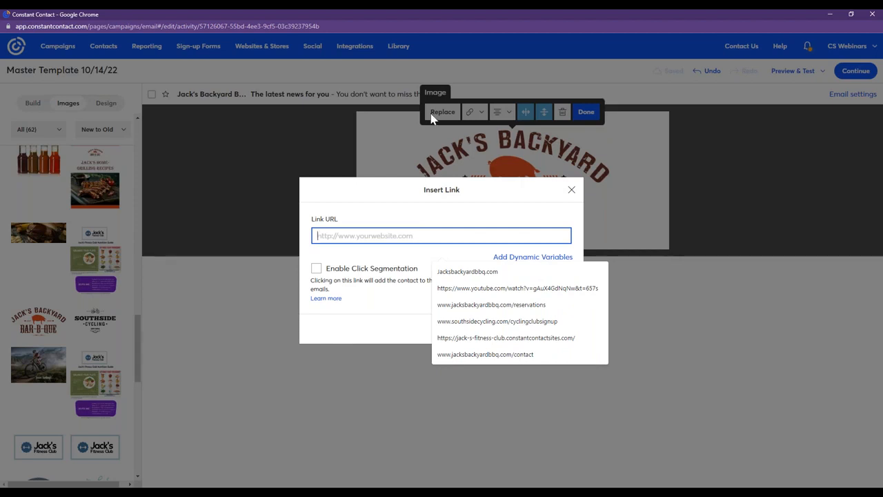
click(376, 236)
right_click(376, 235)
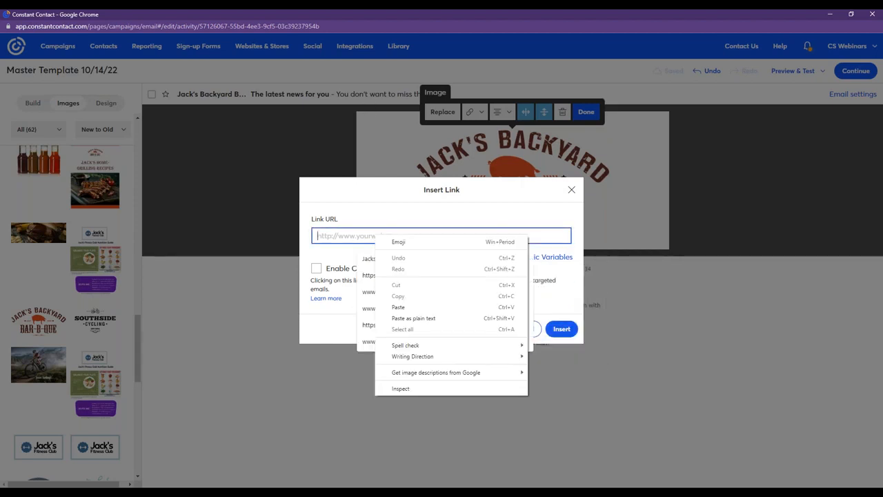
click(416, 306)
click(425, 258)
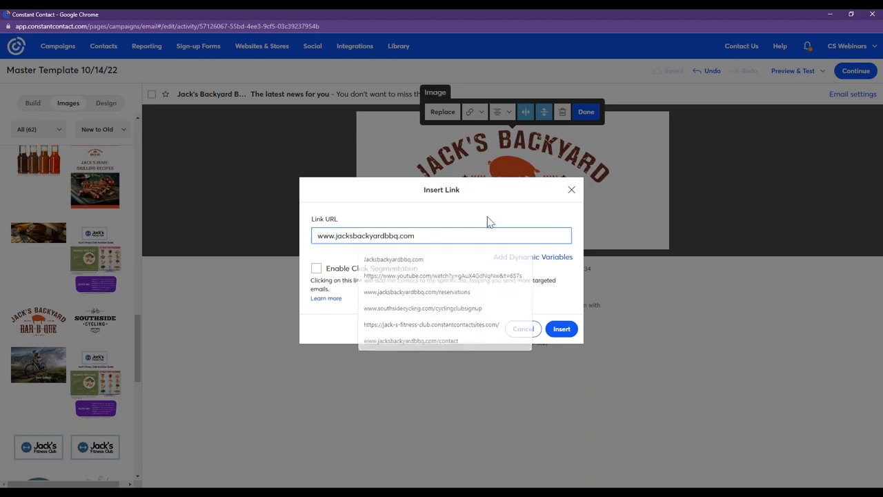
click(562, 328)
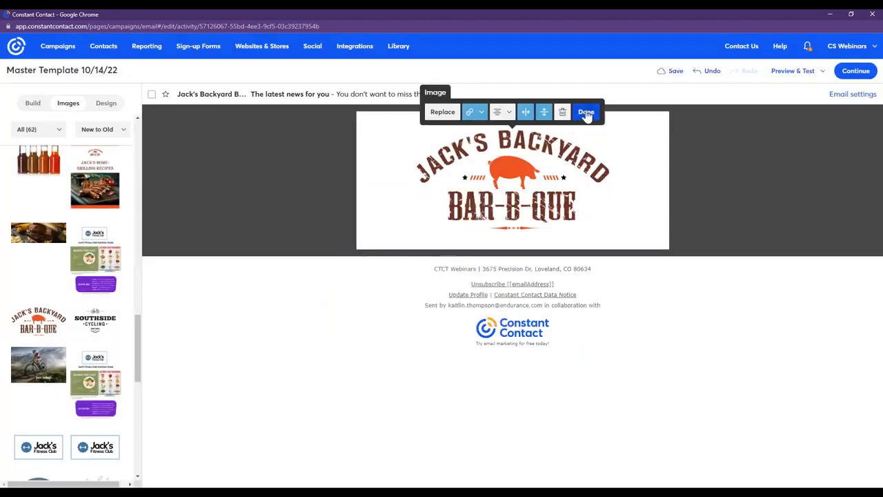
click(585, 111)
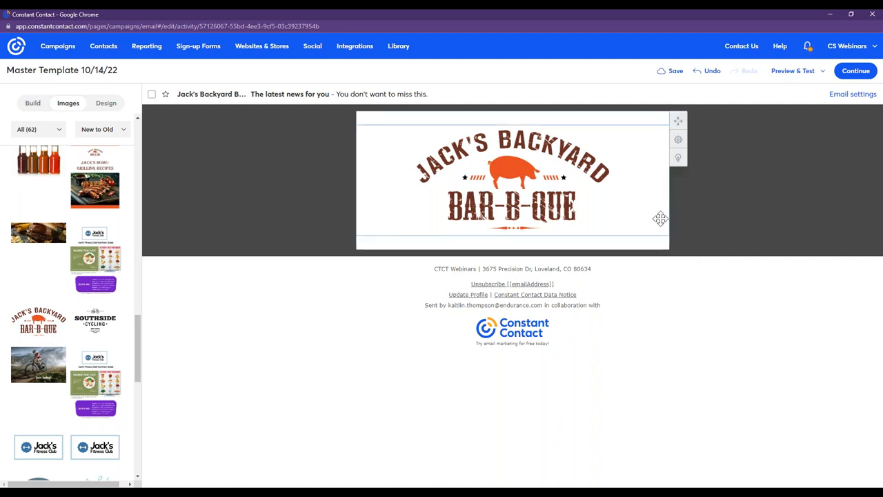
Add an empty image block directly below the logo in the email body.
click(29, 106)
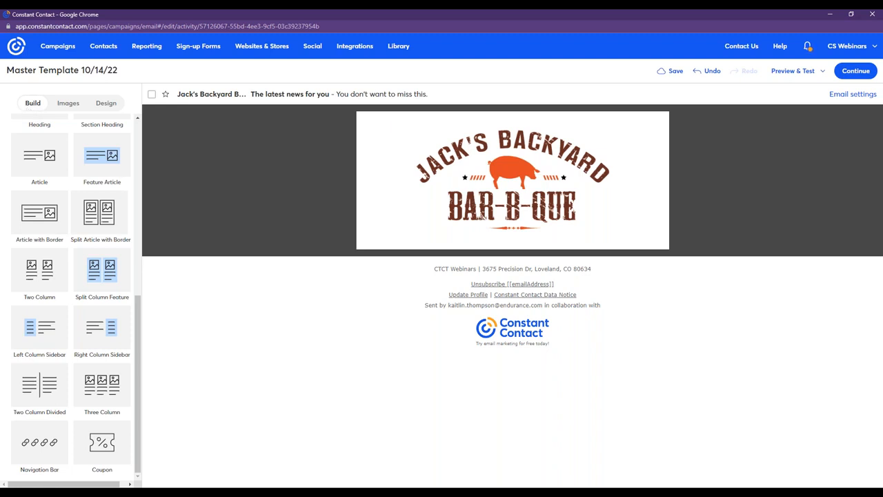
scroll(138, 235, up, 10)
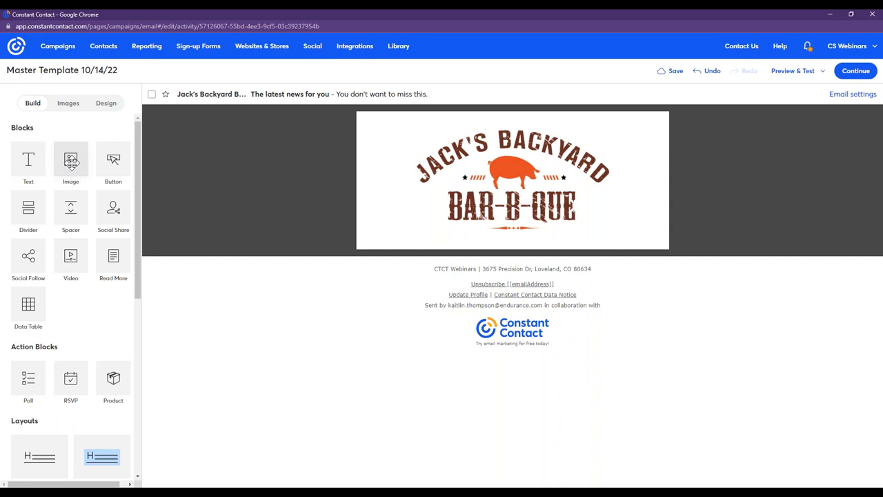
drag(72, 162, 444, 233)
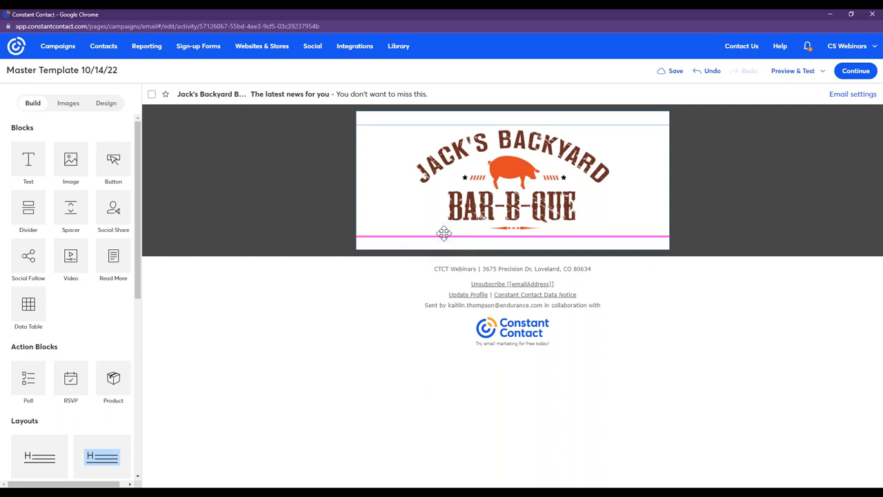
Add a second empty image block at the end of the email body and delete it again.
click(71, 164)
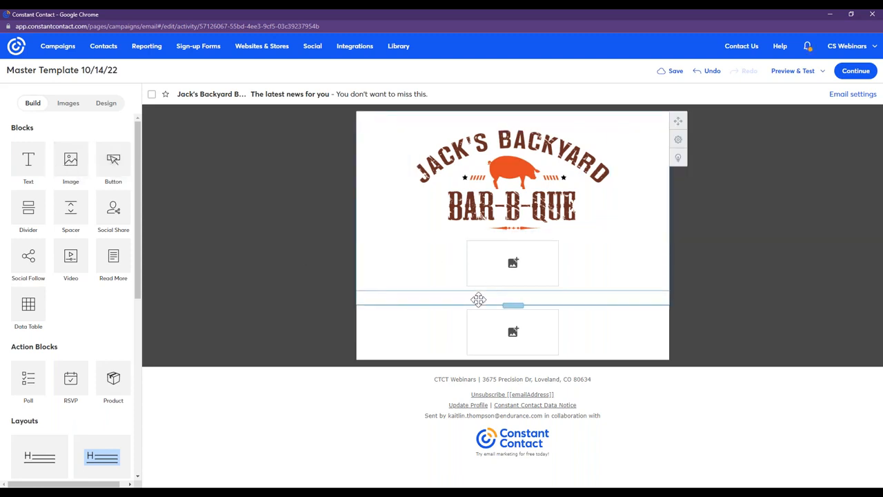
click(502, 331)
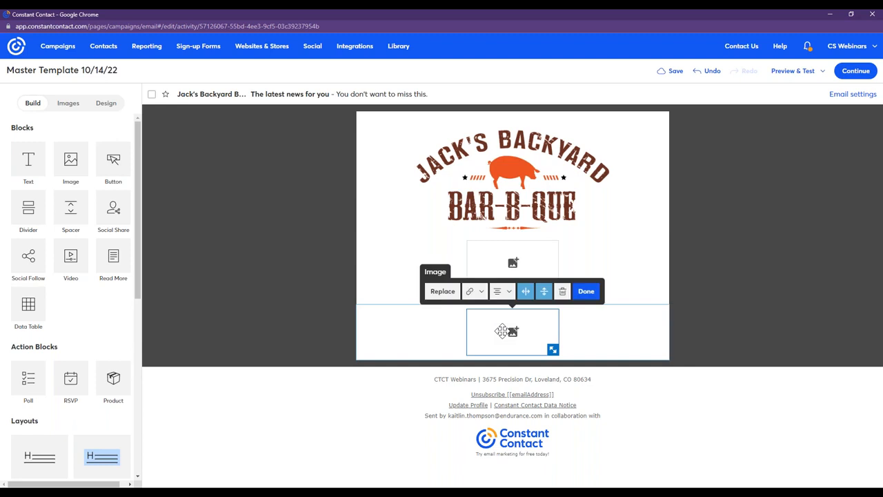
click(562, 292)
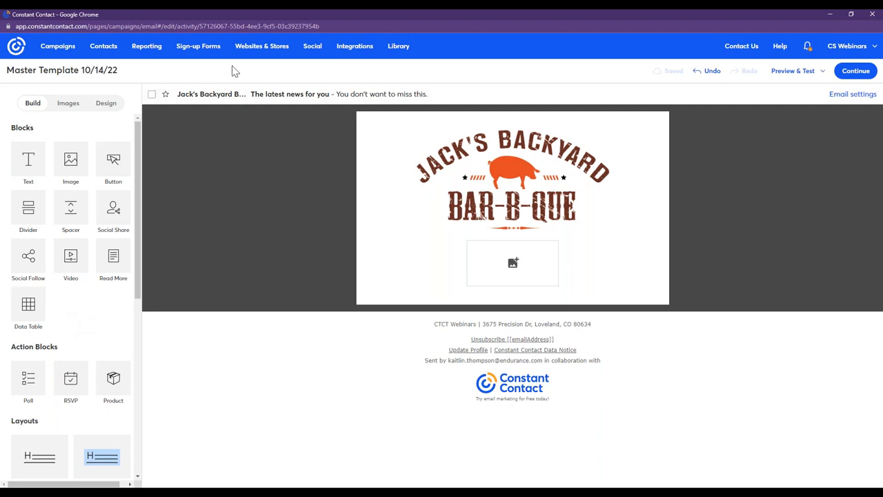
Add a Heading and a Section Heading layout below the image block, and delete the empty row above them.
drag(140, 137, 151, 236)
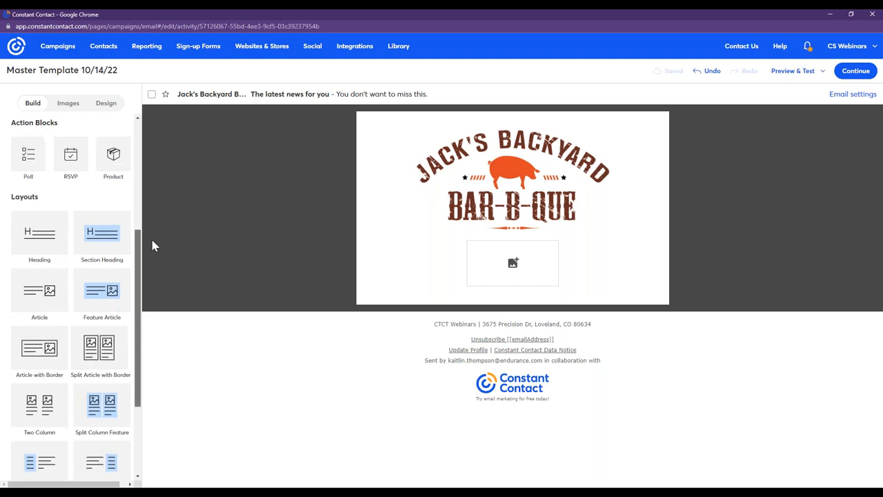
double_click(51, 237)
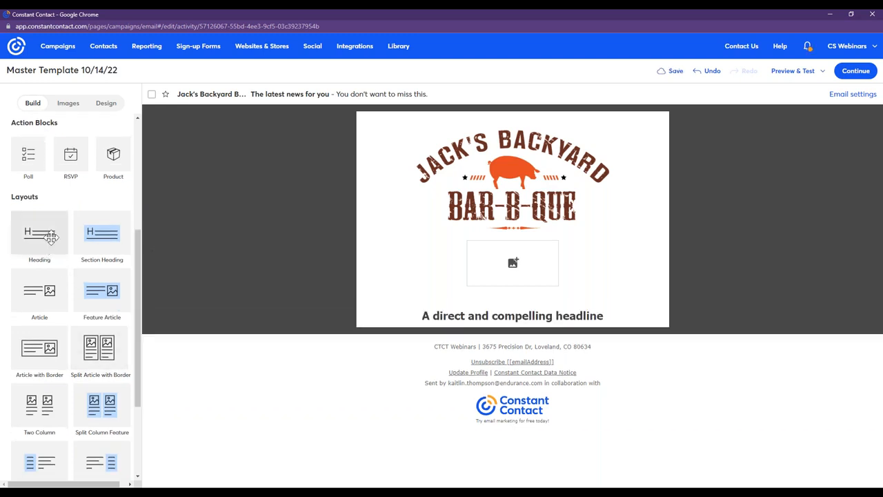
double_click(114, 237)
click(521, 289)
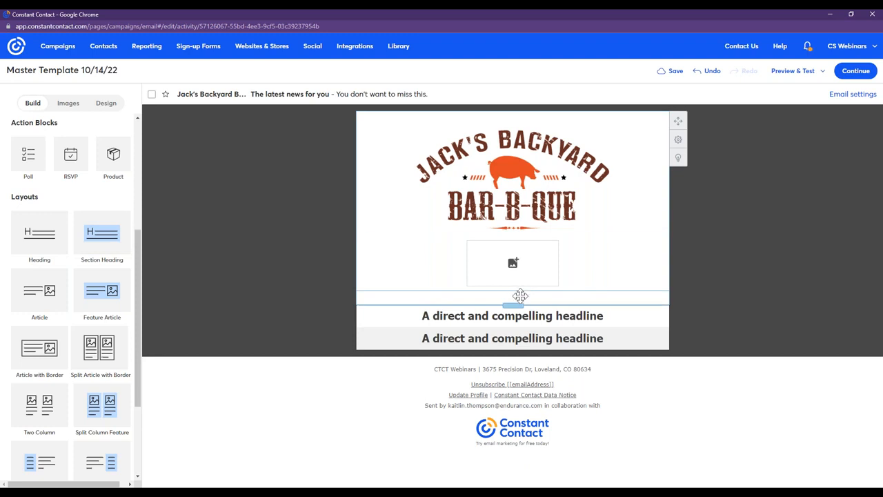
click(524, 276)
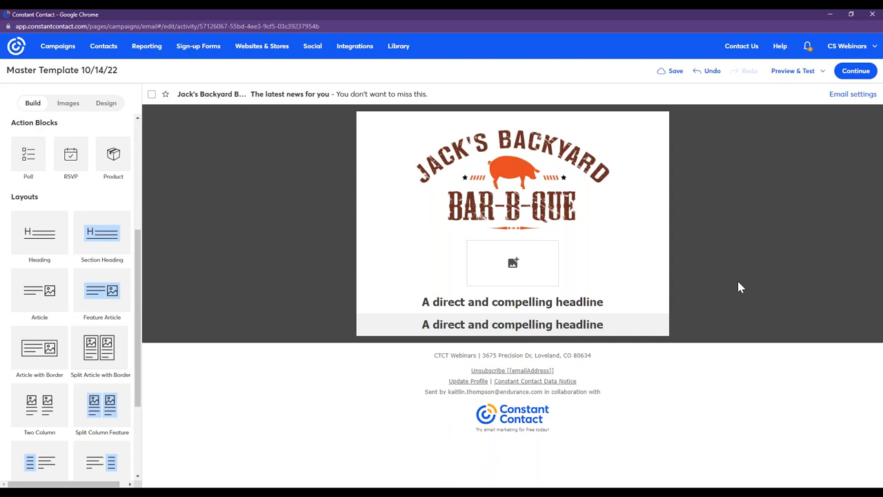
Delete the shaded section heading, leaving only the plain headline below the image block.
click(638, 324)
click(638, 325)
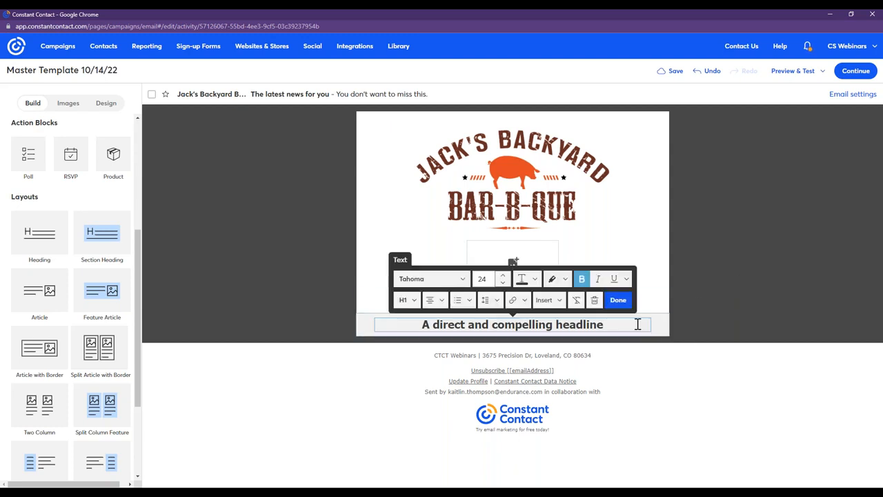
click(594, 302)
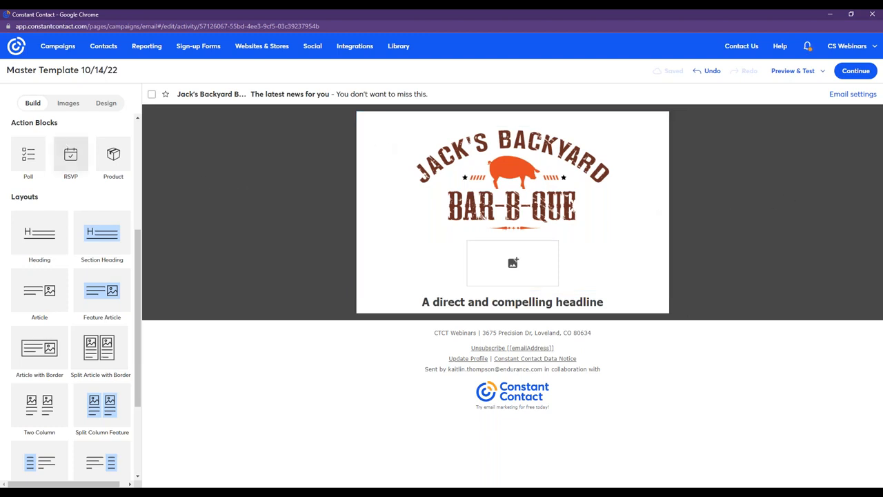
Add a text block and a button block below the headline.
scroll(63, 298, up, 4)
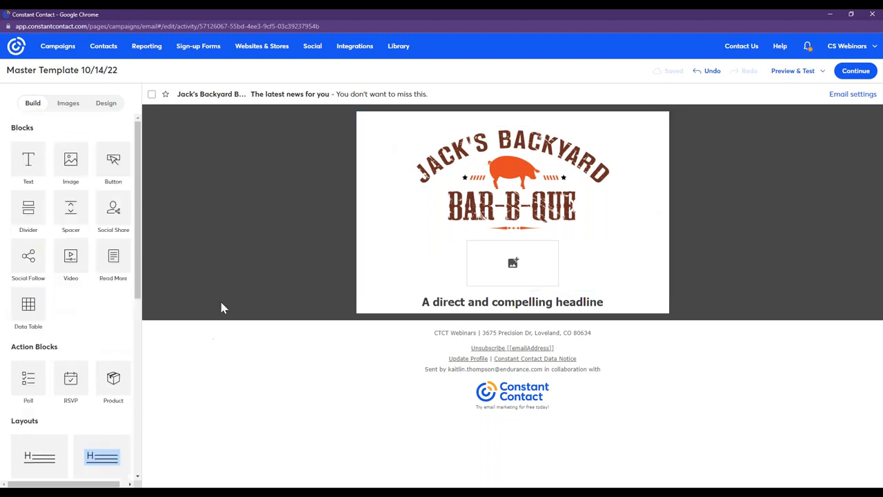
click(31, 168)
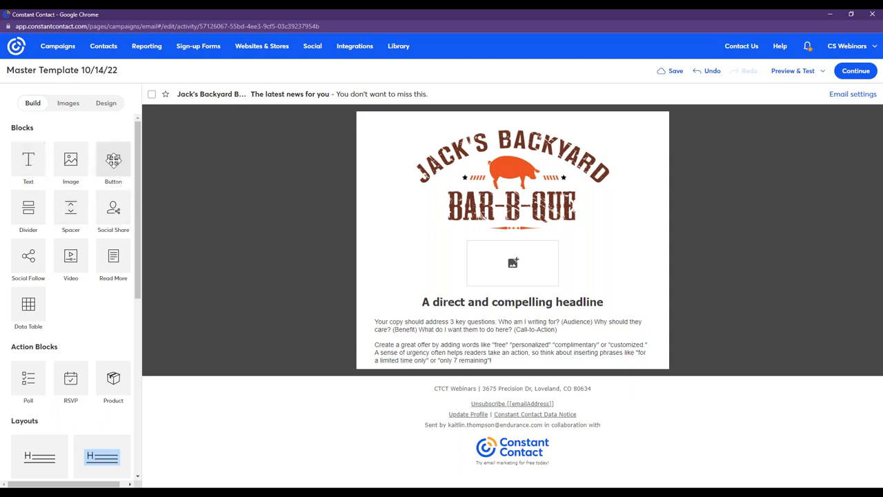
click(116, 164)
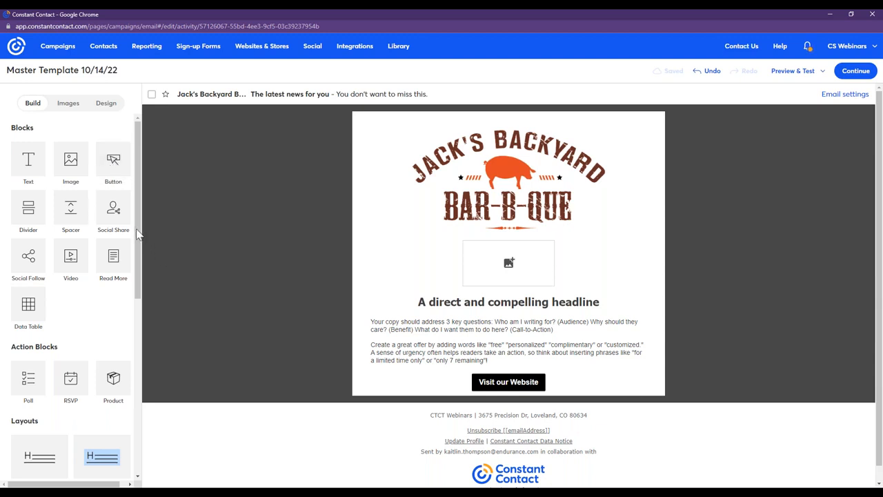
Add a Two Column layout below the "Visit our Website" button.
drag(137, 234, 143, 296)
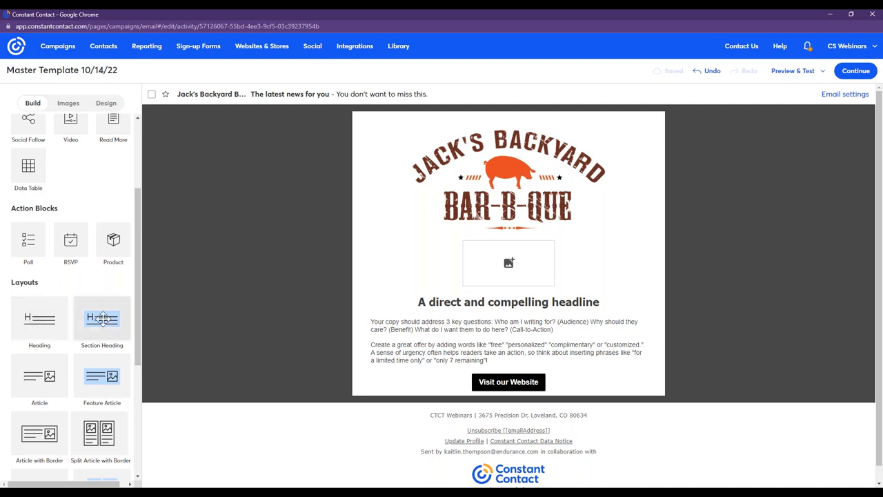
scroll(100, 410, down, 2)
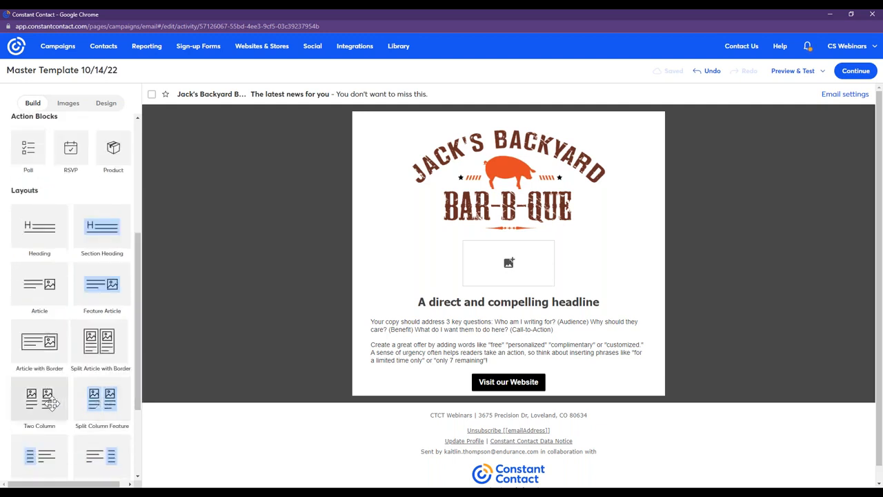
drag(52, 402, 429, 394)
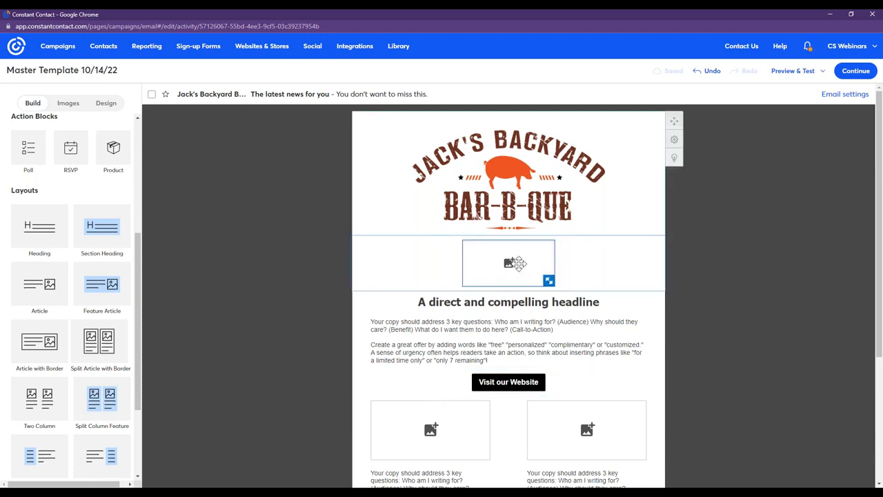
Delete the image placeholders from both columns of the two-column layout, keeping only the text blocks.
drag(881, 124, 881, 253)
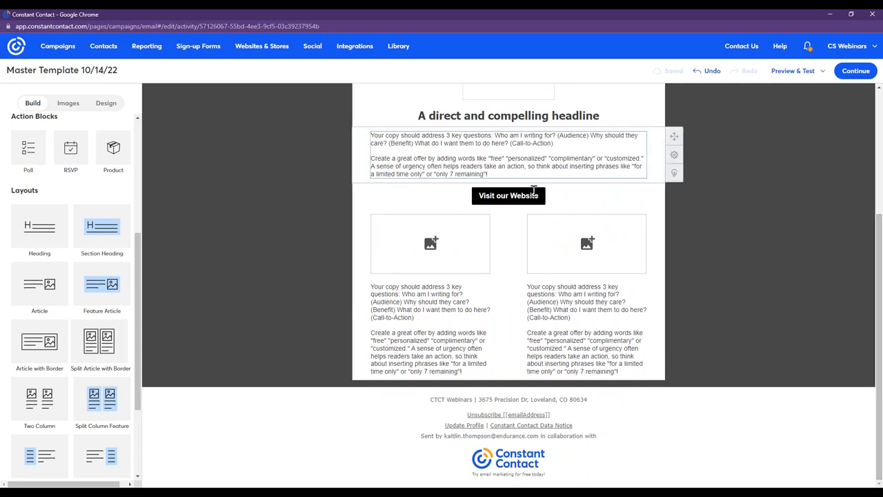
click(420, 251)
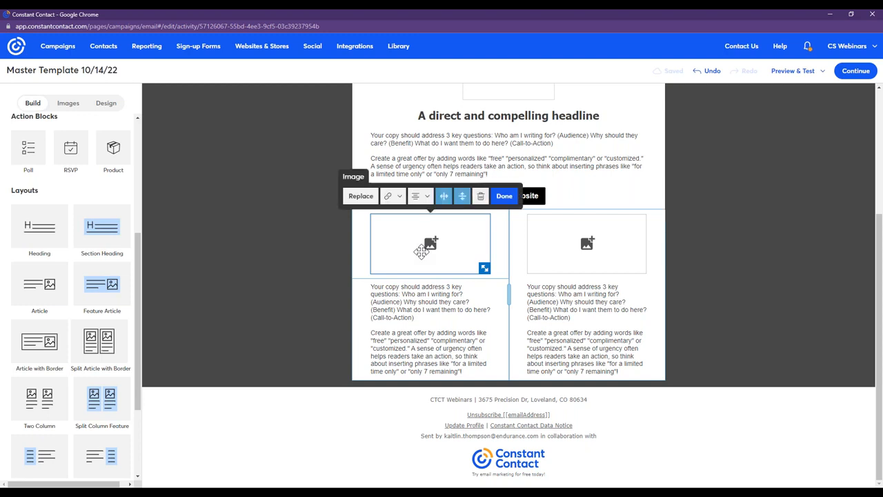
click(480, 196)
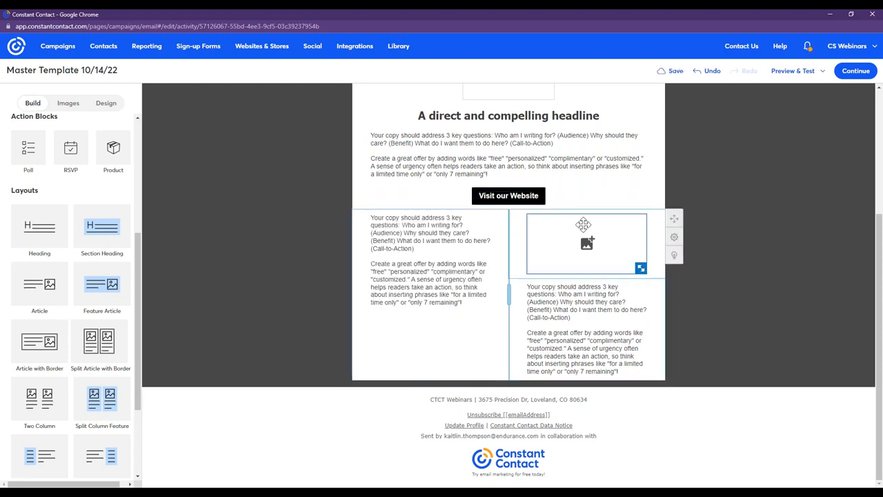
click(583, 227)
click(636, 196)
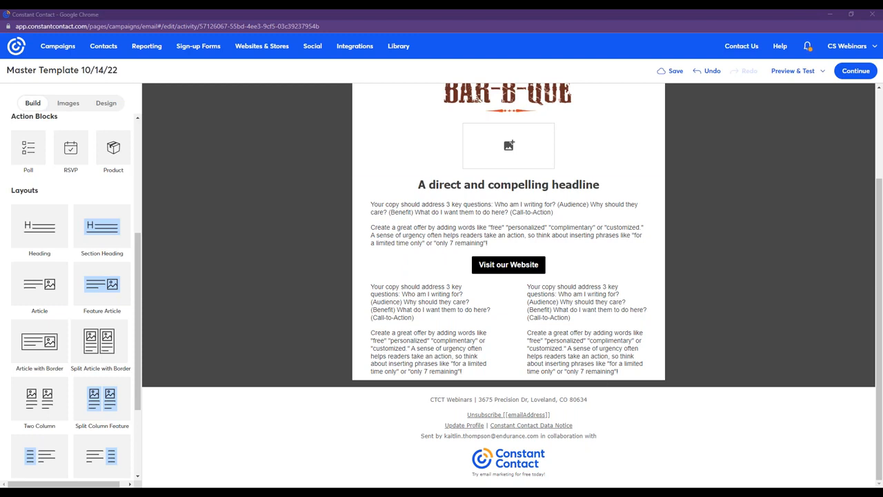
Replace the left column's placeholder text with the business name Jack's Backyard BBQ, its postal address and Jacksbackyardbbq.com.
click(483, 369)
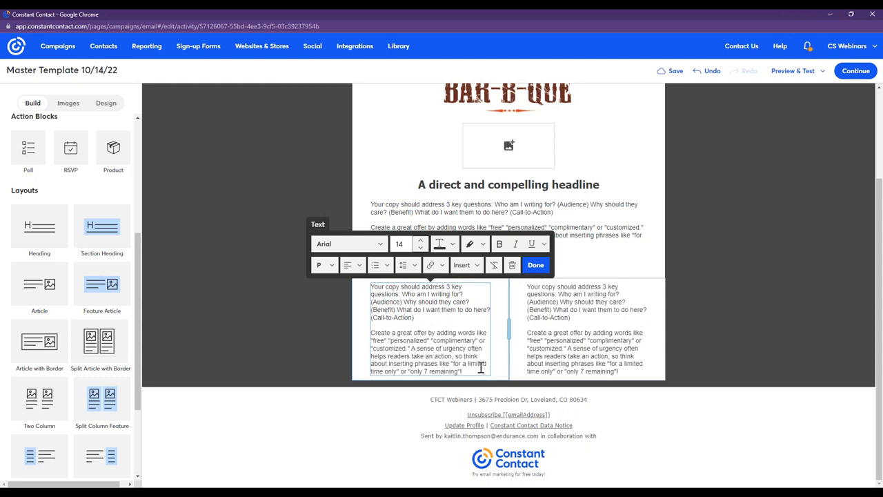
drag(481, 369, 370, 285)
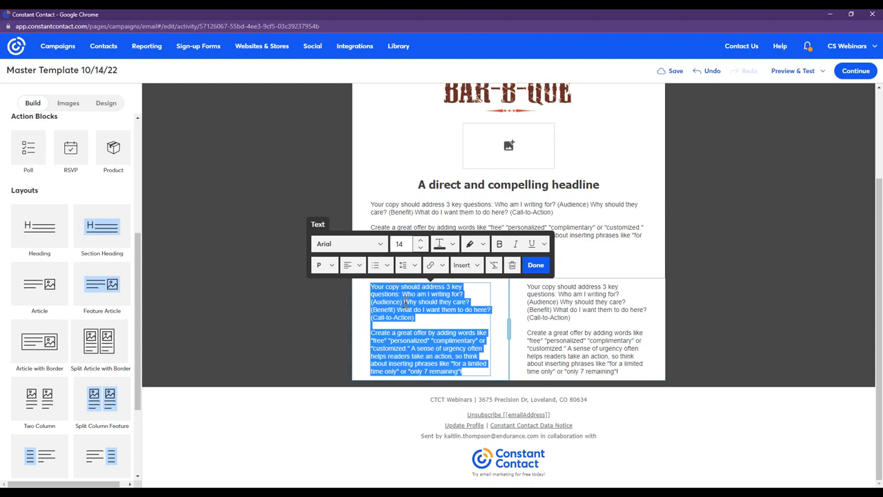
key(BackSpace)
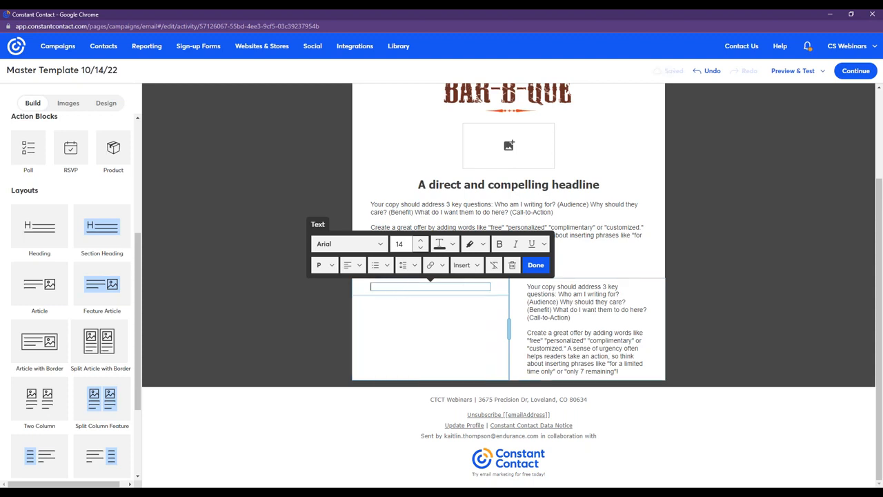
right_click(398, 286)
click(420, 356)
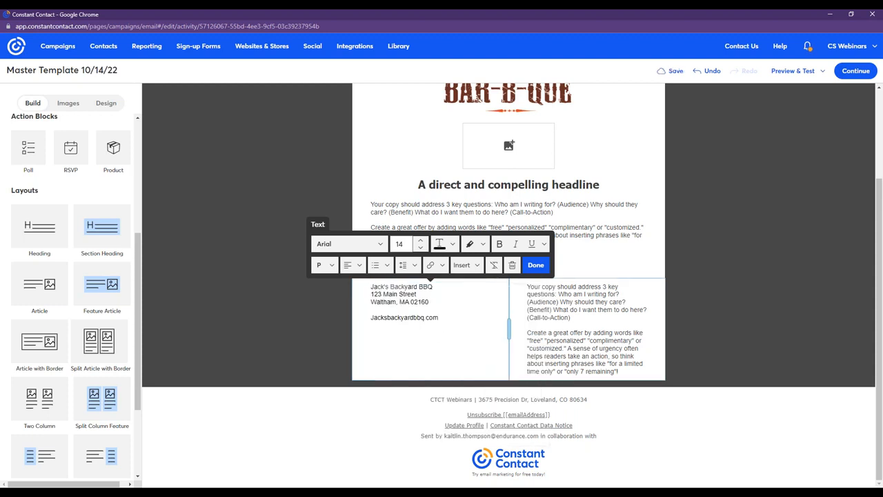
click(532, 267)
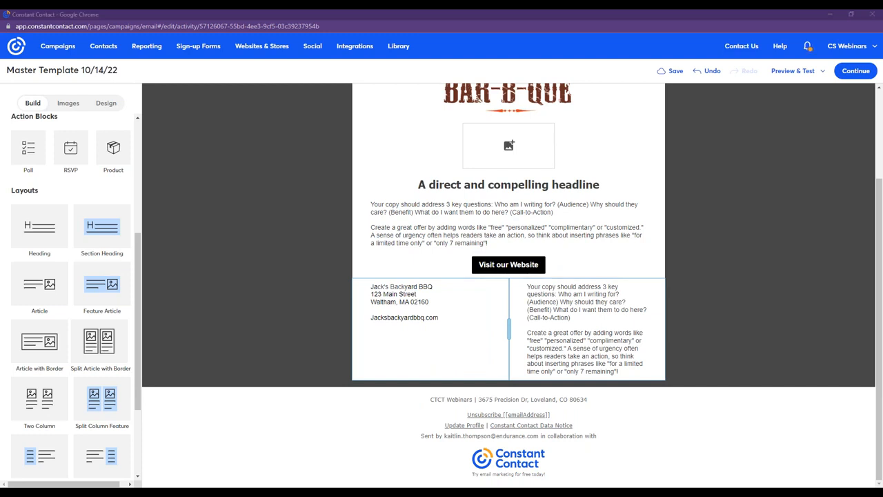
Replace the right column's placeholder text with the store hours (M-Th: 11 am - 8 pm, Weekends: 8 am - 6 pm) and the phone number.
click(610, 322)
drag(617, 365, 529, 282)
right_click(550, 300)
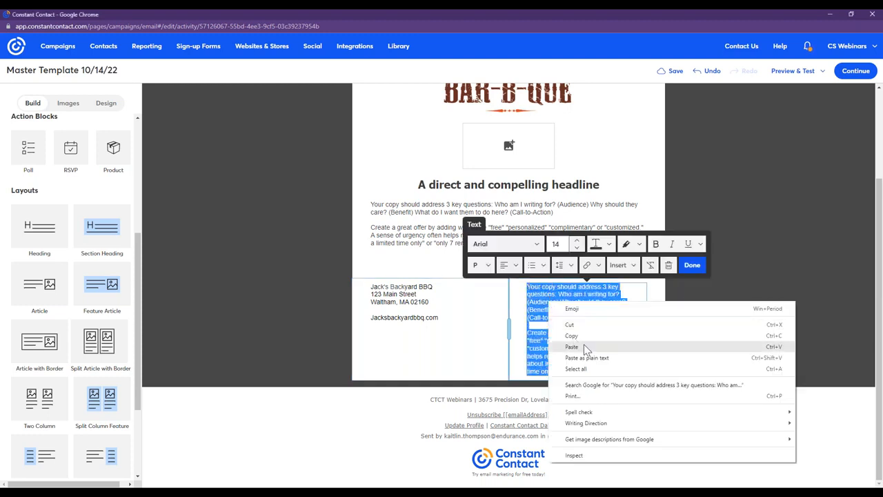
click(586, 345)
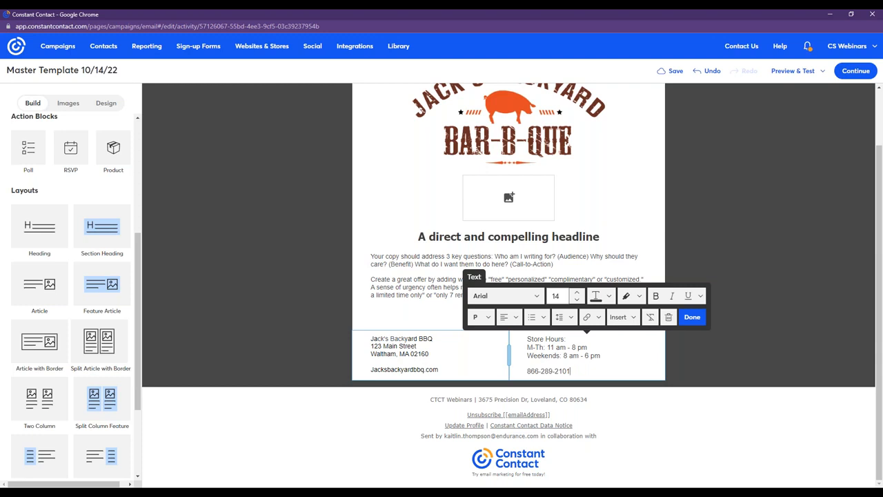
Link the Jacksbackyardbbq.com text in the left column to the web page Jacksbackyardbbq.com.
click(449, 366)
drag(437, 369, 370, 369)
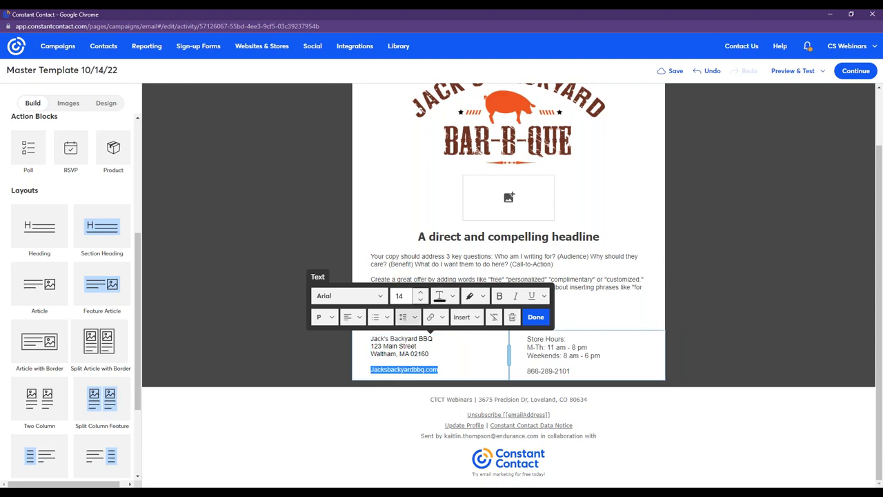
click(431, 317)
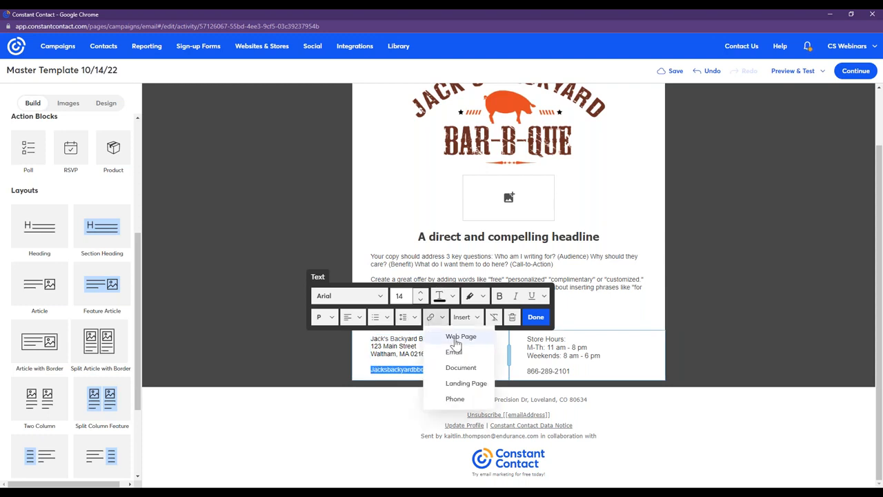
click(453, 337)
click(475, 276)
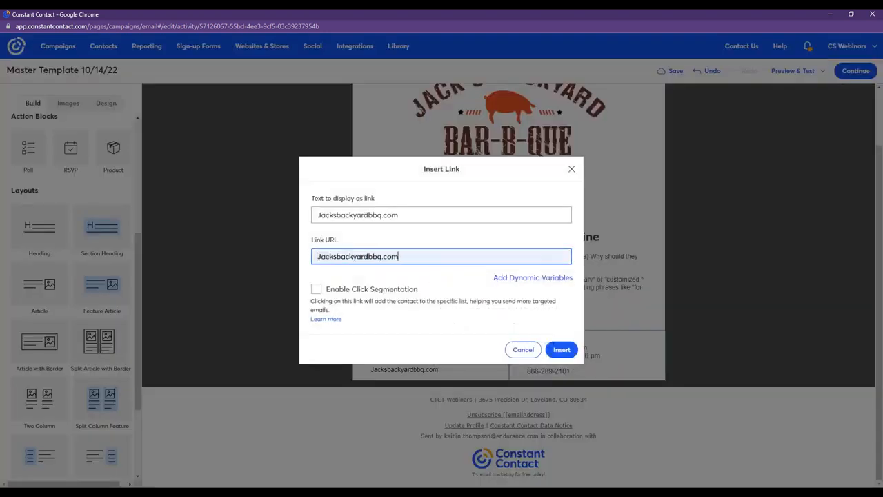
click(561, 350)
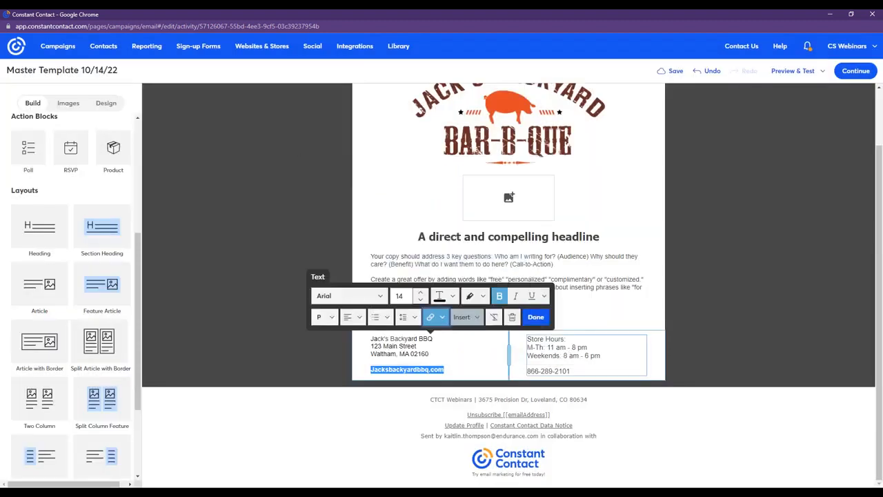
Make the "Store Hours:" heading in the right column bold and finish editing the text block.
click(568, 339)
drag(568, 339, 526, 339)
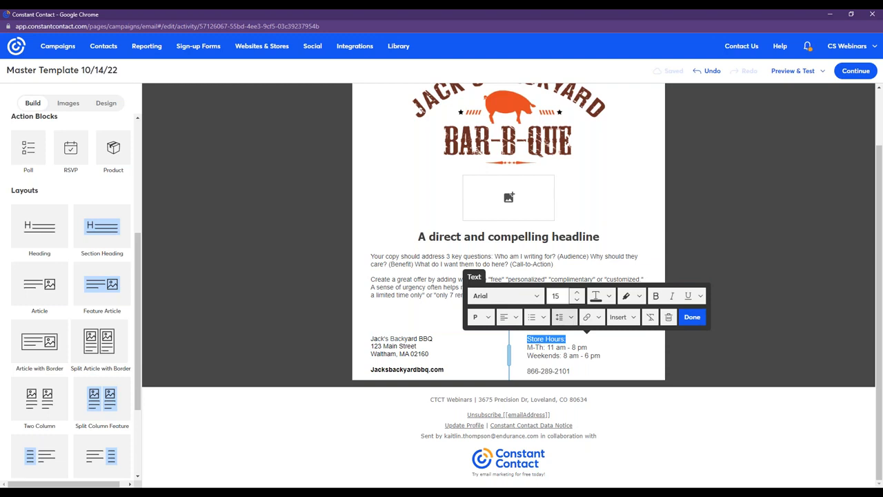
click(655, 296)
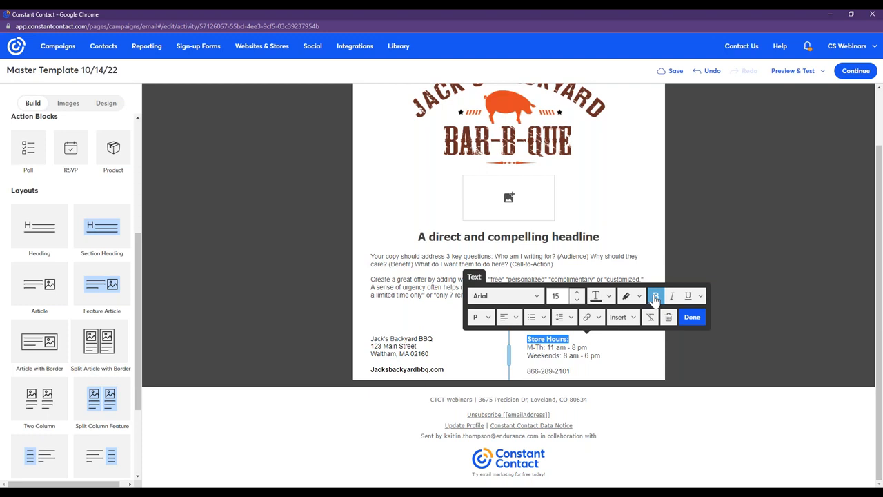
click(690, 318)
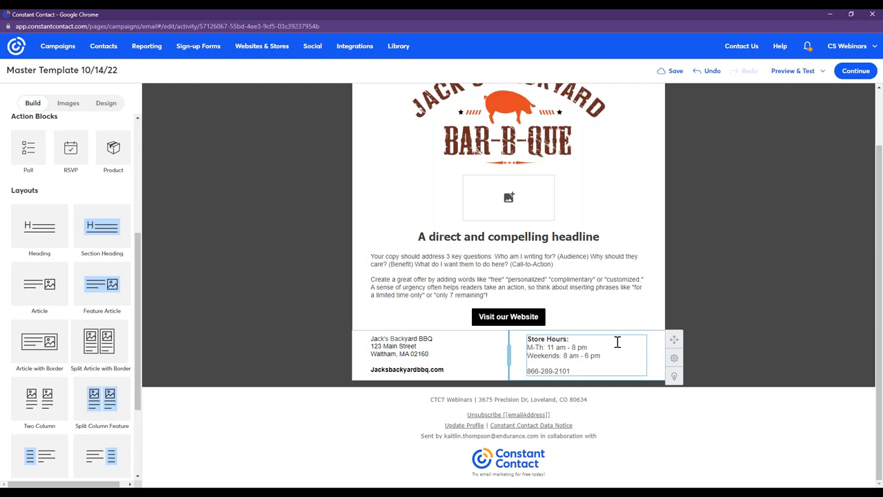
Add a Social Follow block below the two-column contact details and select it for editing.
scroll(113, 374, up, 2)
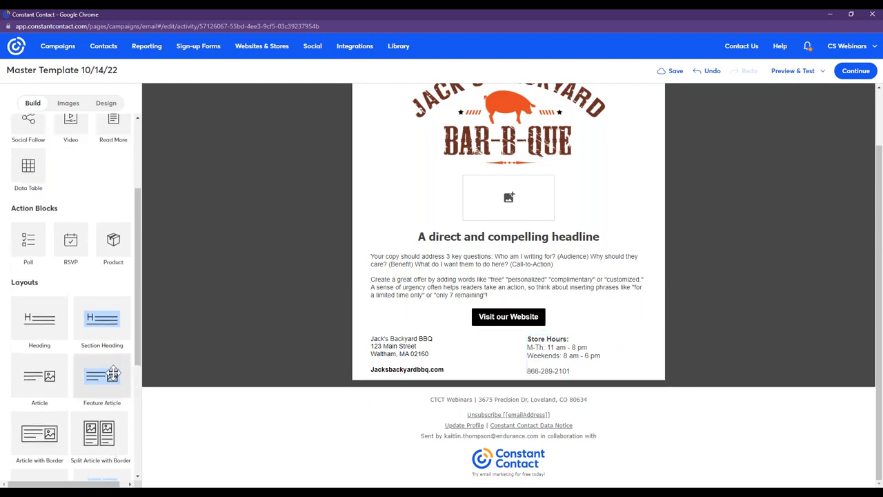
scroll(113, 374, up, 3)
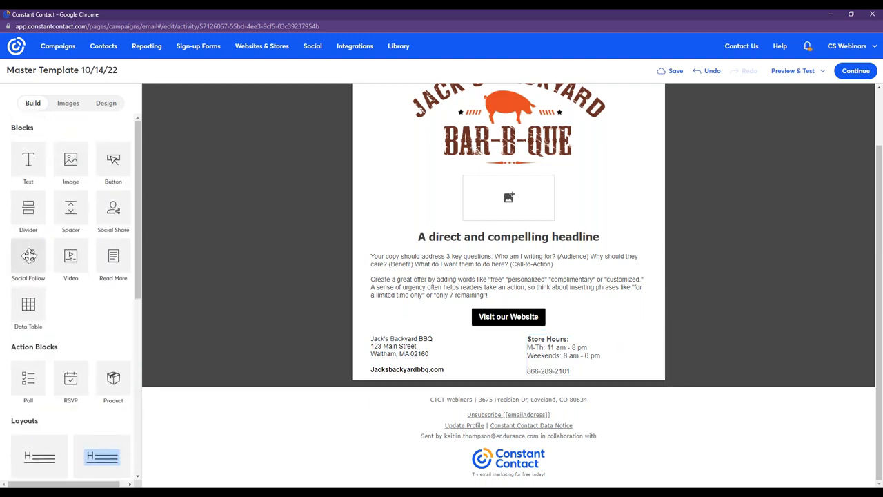
click(29, 256)
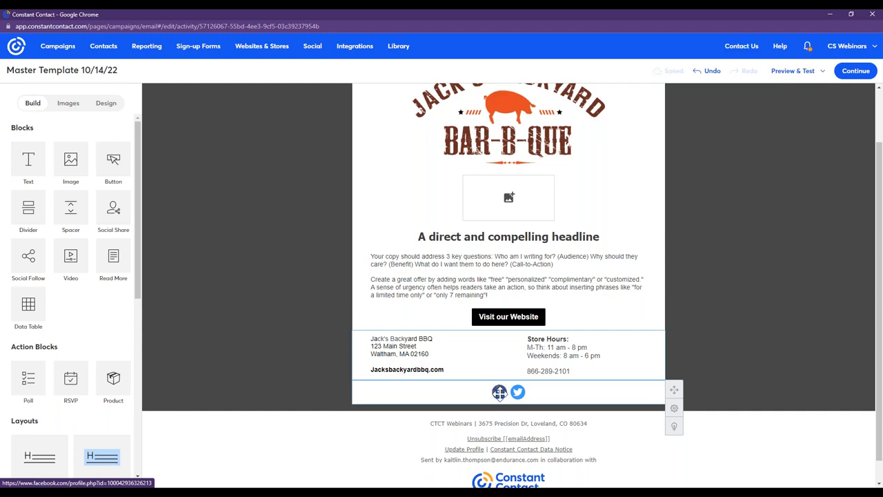
click(499, 393)
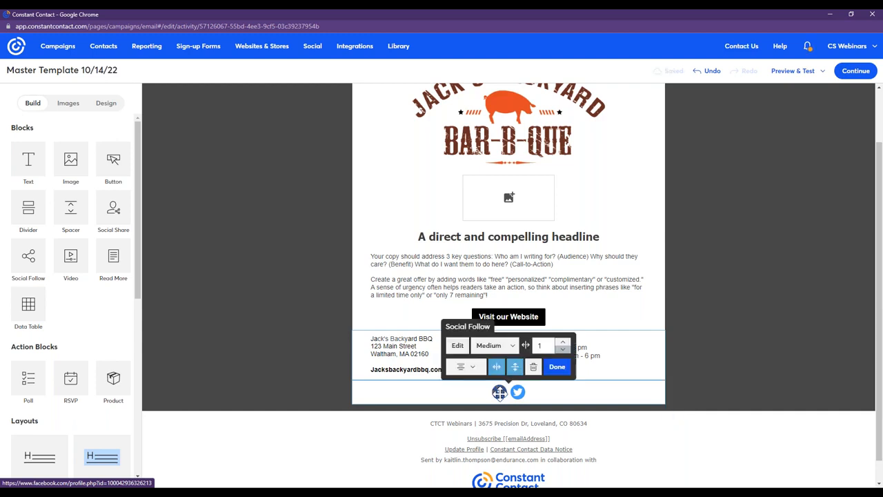
Look through the Social Follow block's alignment options and try other icon sizes, then set the size back to Medium.
click(472, 371)
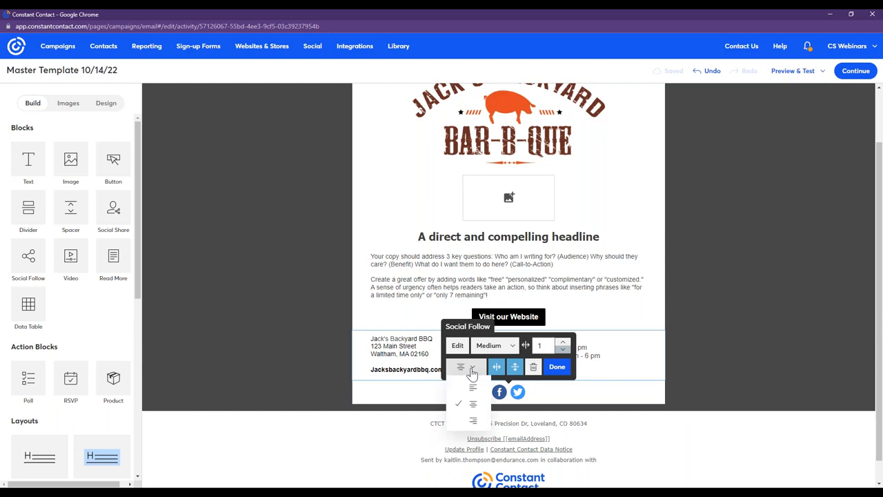
click(472, 370)
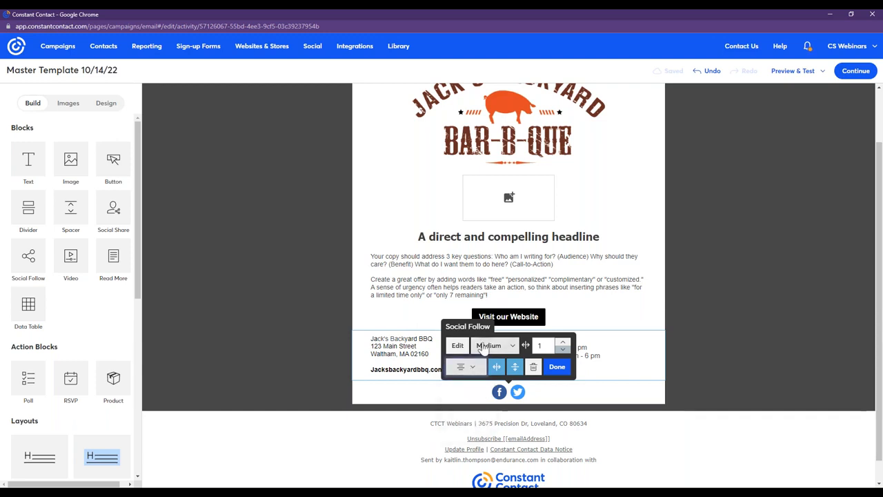
click(493, 345)
click(504, 394)
click(493, 345)
click(500, 376)
click(493, 338)
click(500, 378)
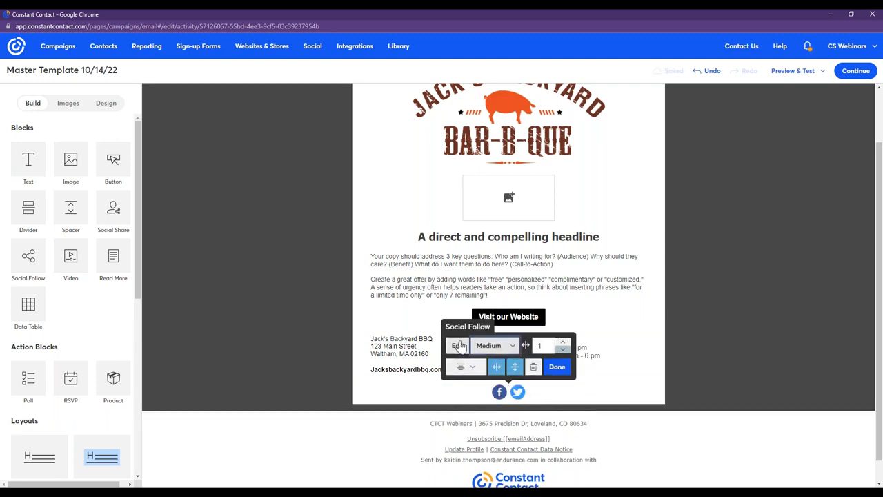
Set the Social Follow icons to the full-color Silhouette style after trying the black, white and gray variants and other shapes.
click(460, 345)
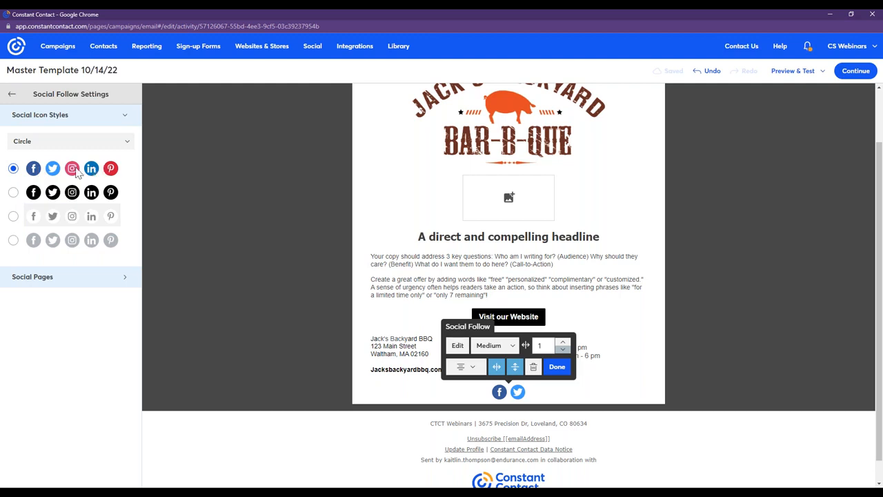
click(14, 192)
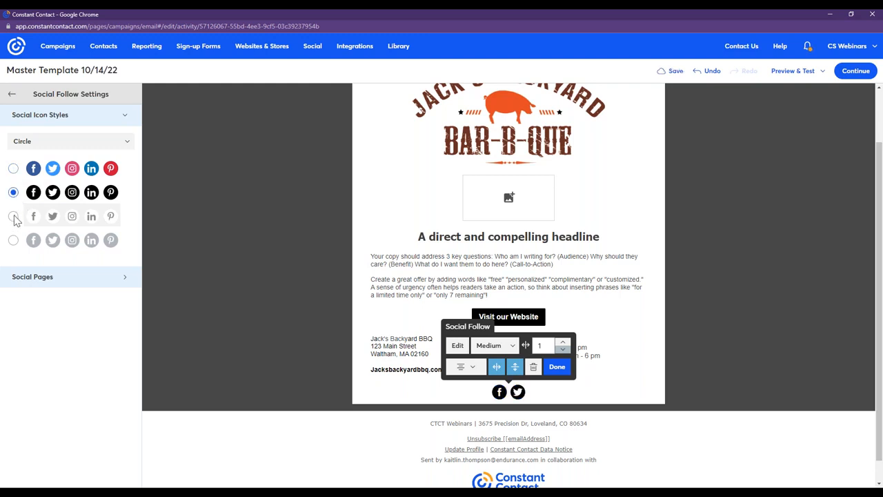
click(14, 217)
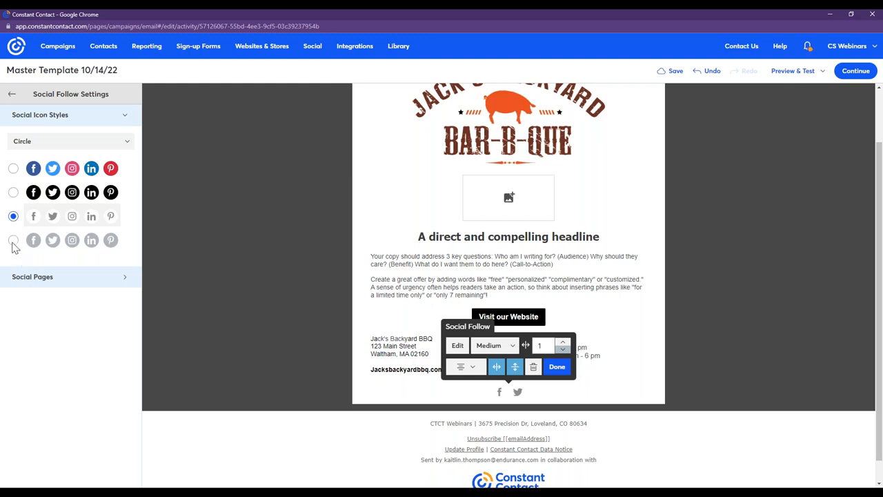
click(13, 241)
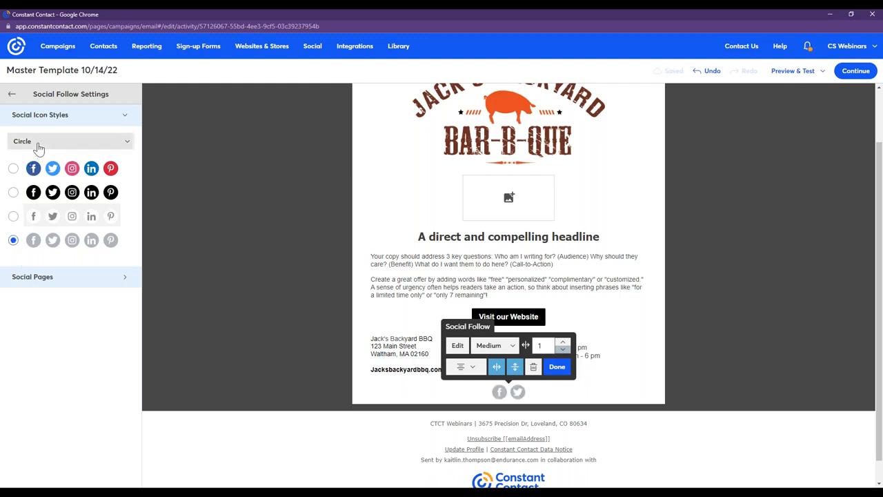
click(13, 168)
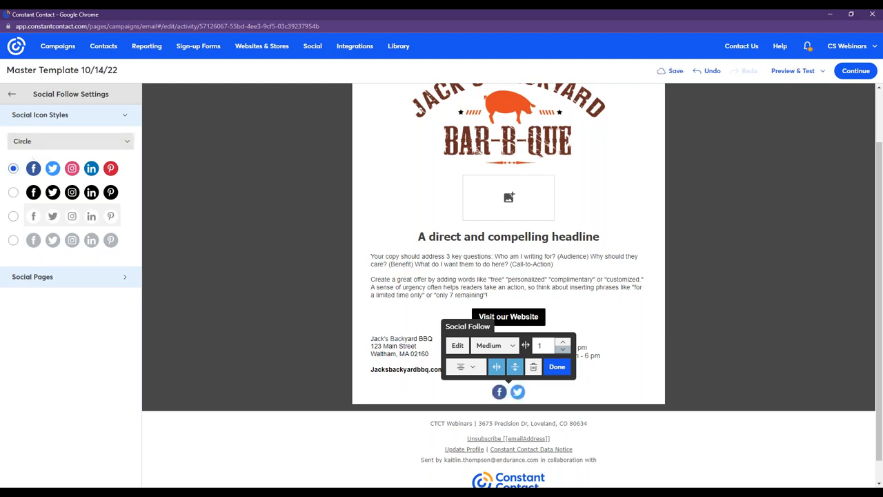
click(34, 145)
click(40, 176)
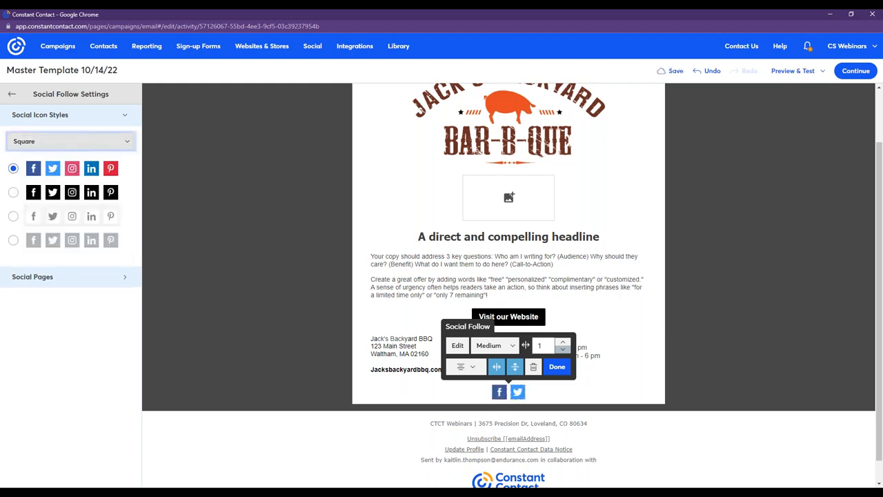
click(55, 140)
click(66, 191)
click(59, 143)
click(58, 211)
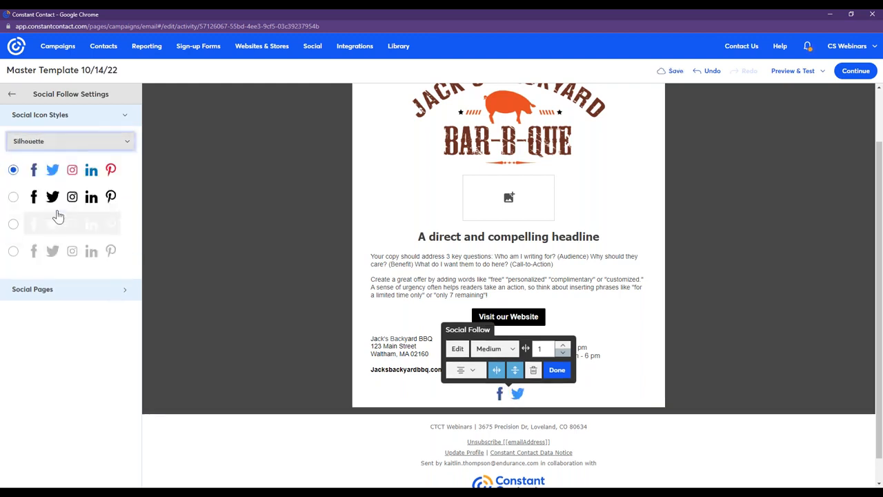
Clear the preset Facebook and Twitter URLs in the Social Follow block's page links and view the networks that can be added.
click(80, 292)
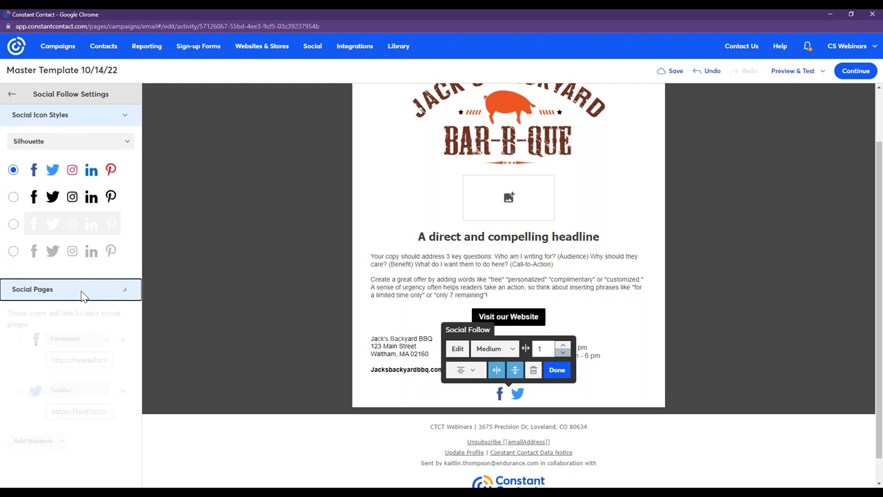
drag(880, 167, 881, 226)
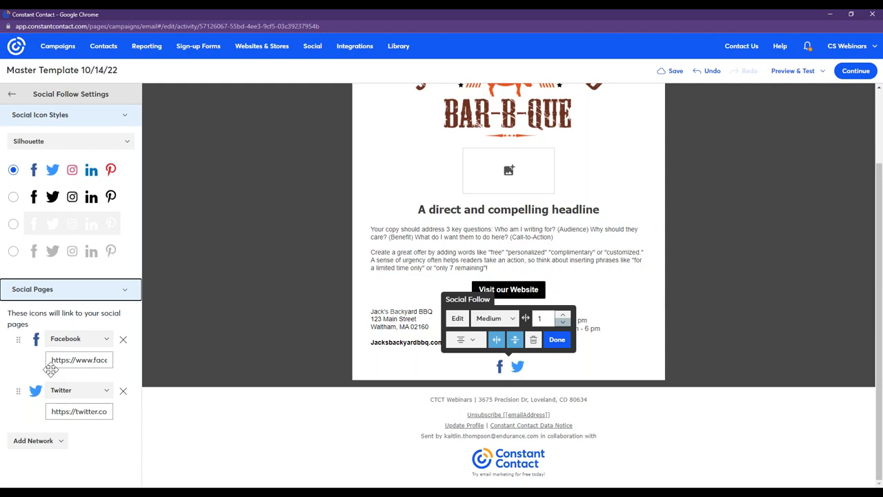
drag(48, 362, 168, 369)
key(BackSpace)
drag(79, 418, 110, 420)
key(BackSpace)
click(50, 464)
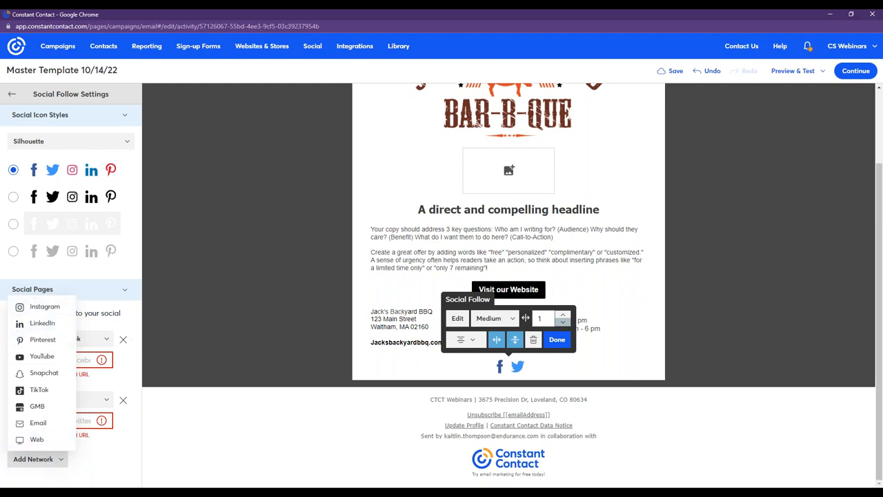
click(132, 345)
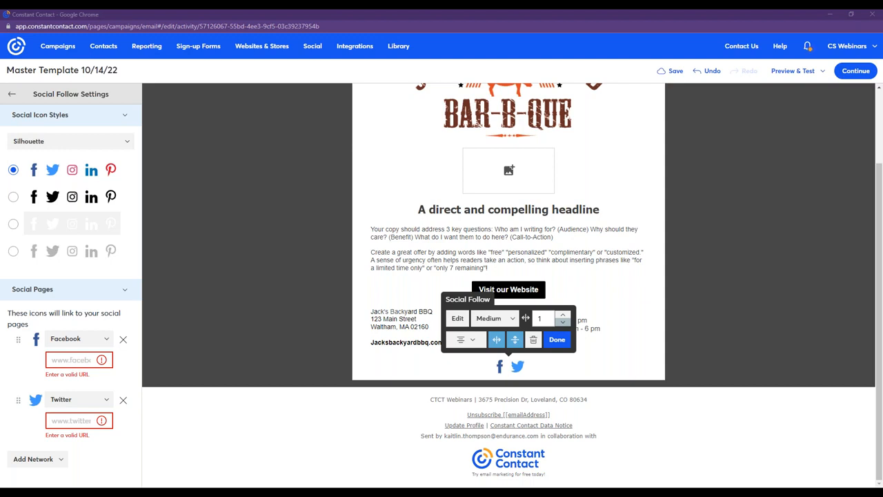
Paste the business's Facebook URL and its Twitter URL ending in /jacksbybbq into the social links and finish editing the block.
click(72, 362)
right_click(72, 363)
click(93, 276)
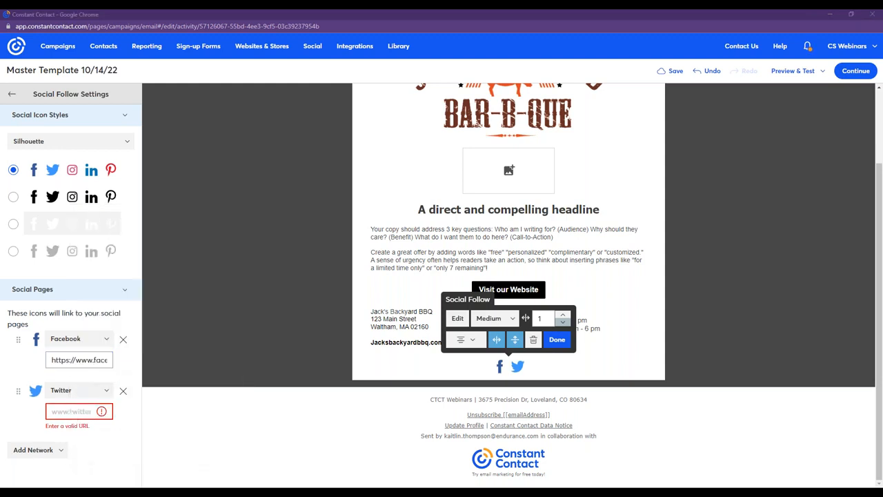
right_click(69, 412)
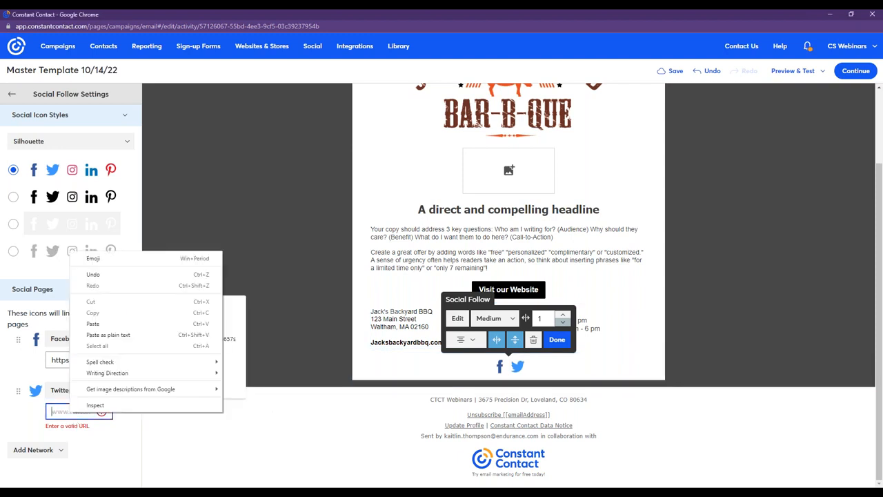
click(93, 324)
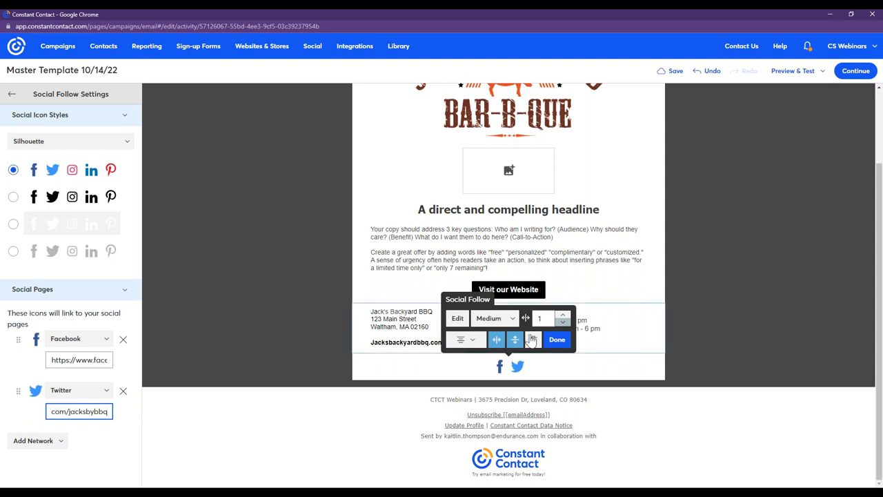
click(556, 339)
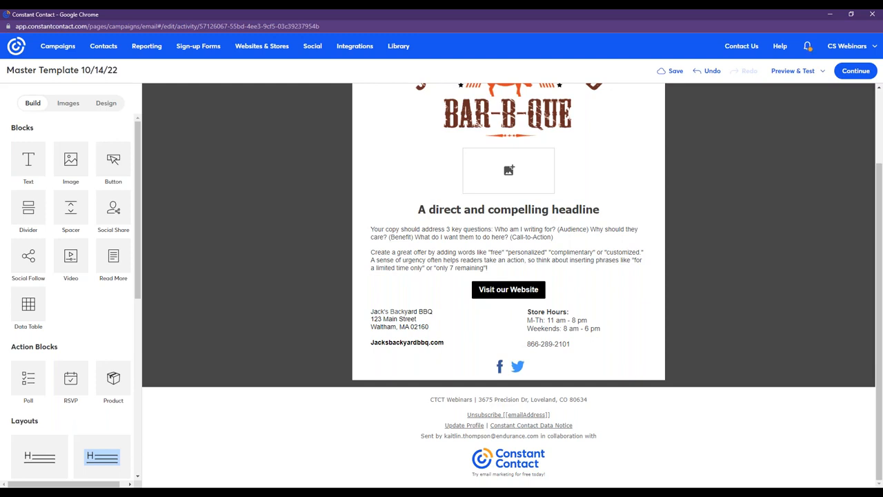
Add one divider between the "Visit our Website" button and the contact details and another between the contact details and social icons.
drag(32, 203, 495, 295)
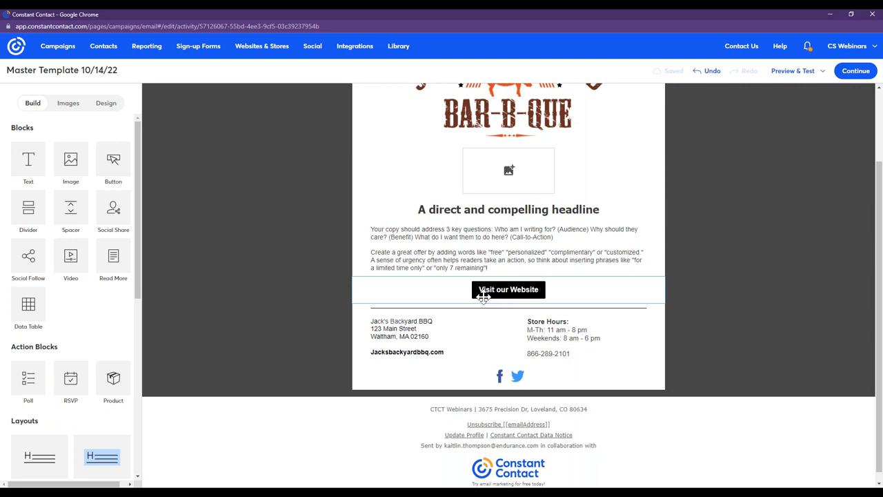
click(493, 288)
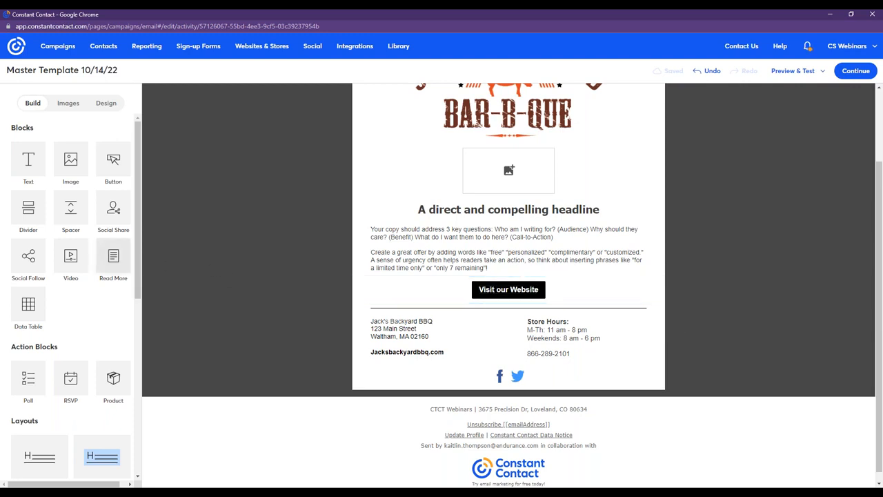
drag(353, 248, 522, 364)
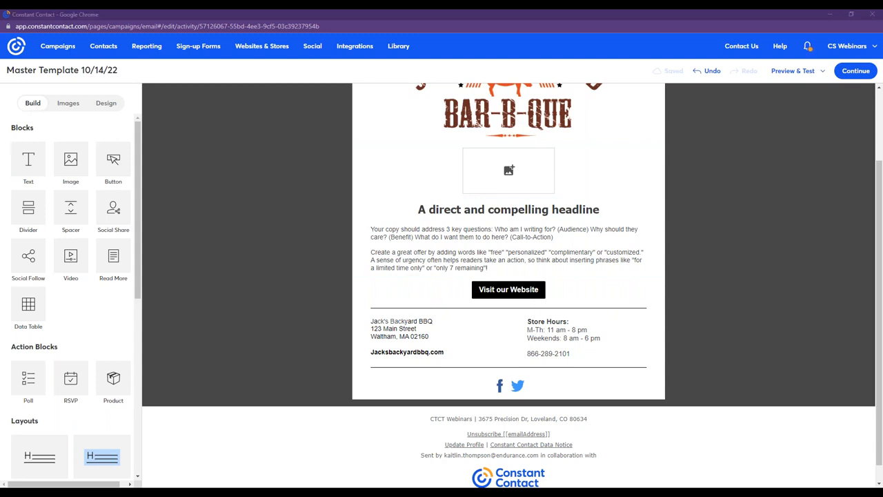
Open the desktop color picker and sample the orange of the pig in the logo.
drag(66, 184, 227, 214)
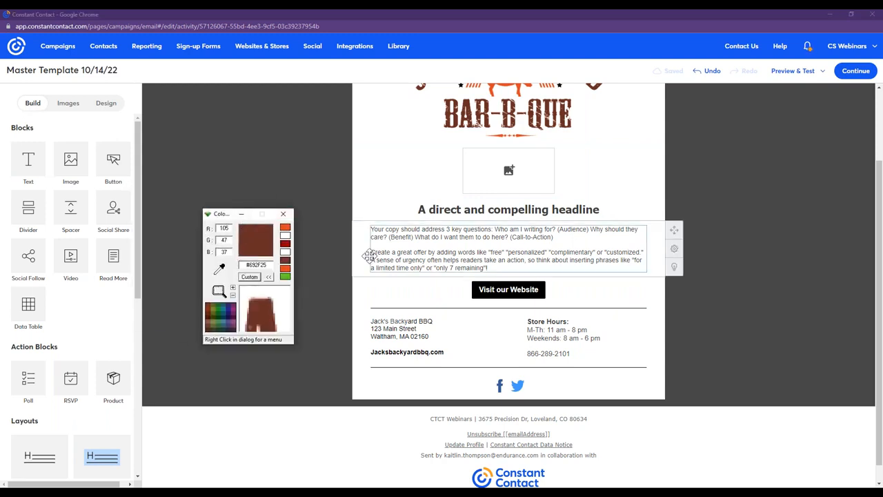
scroll(368, 254, up, 3)
drag(221, 269, 504, 166)
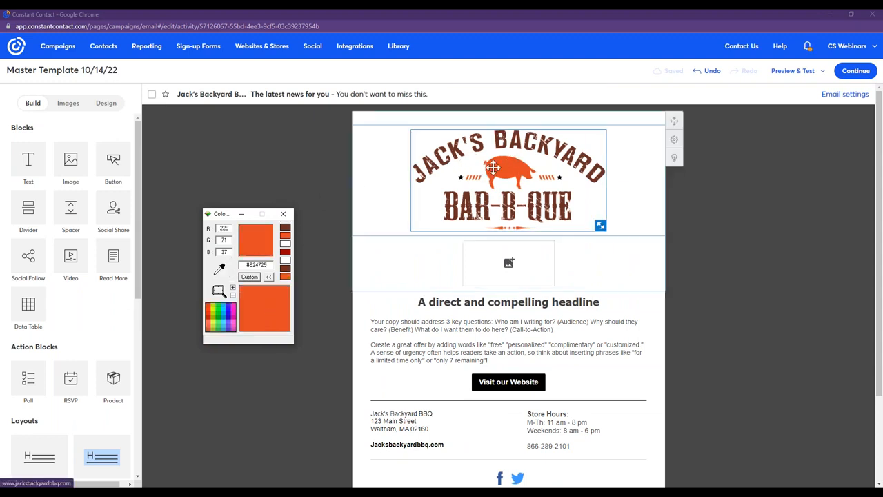
Set the template's outer background to the sampled logo orange, hex E24725.
click(106, 103)
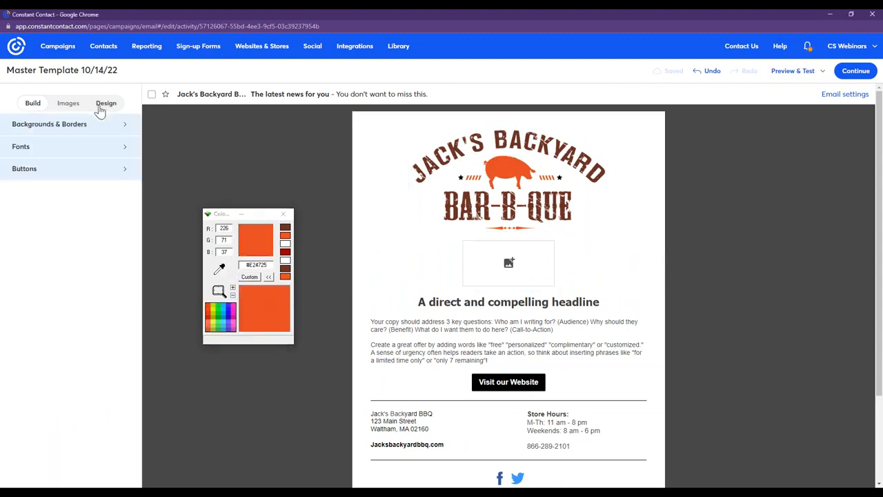
click(94, 126)
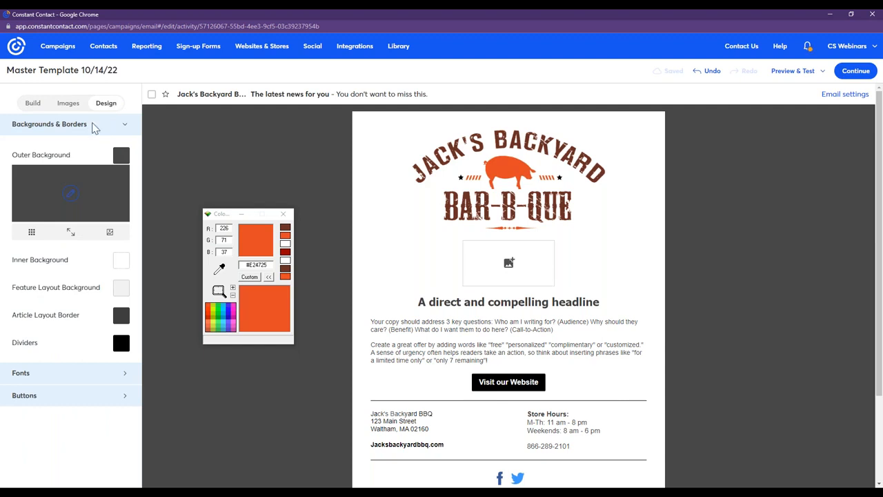
click(121, 158)
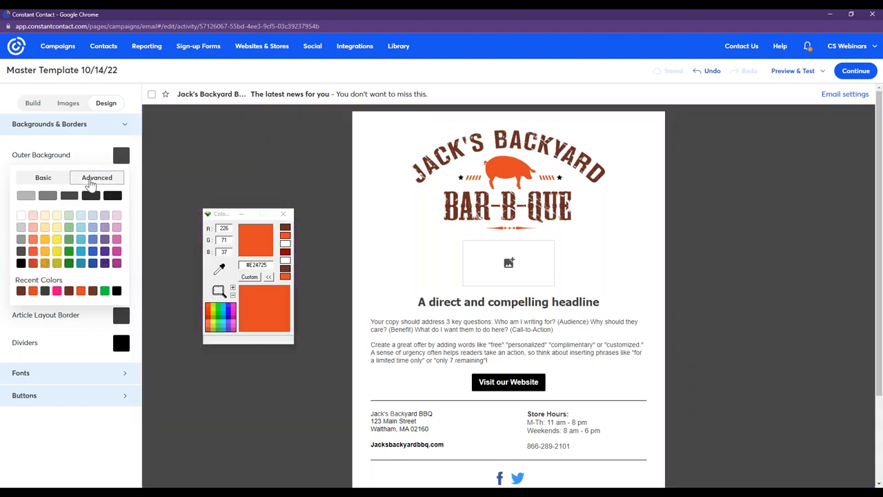
click(91, 180)
drag(118, 295, 89, 296)
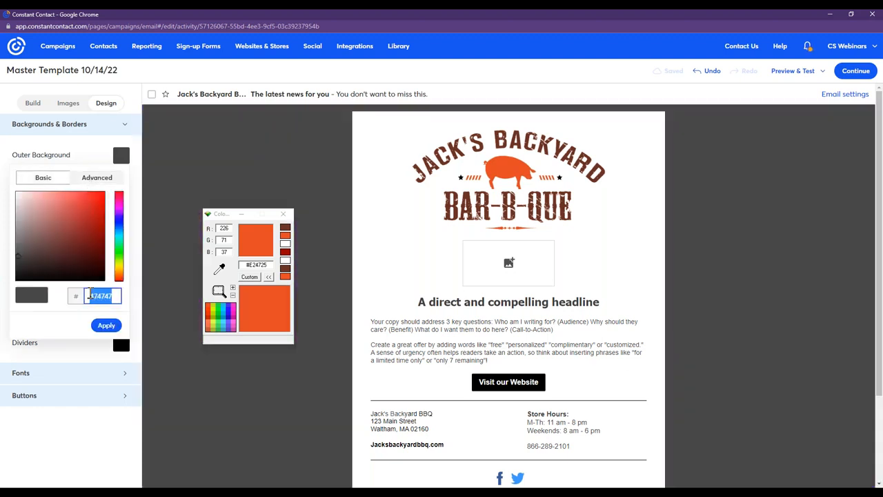
text(e24725)
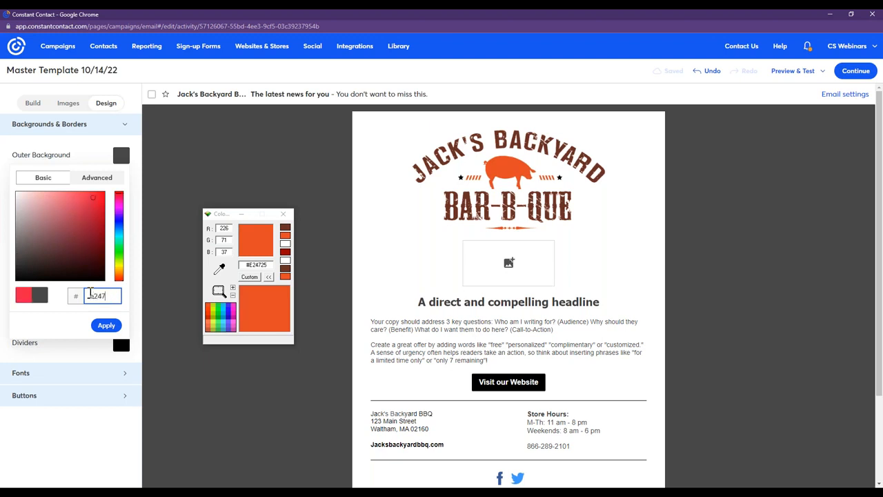
click(107, 325)
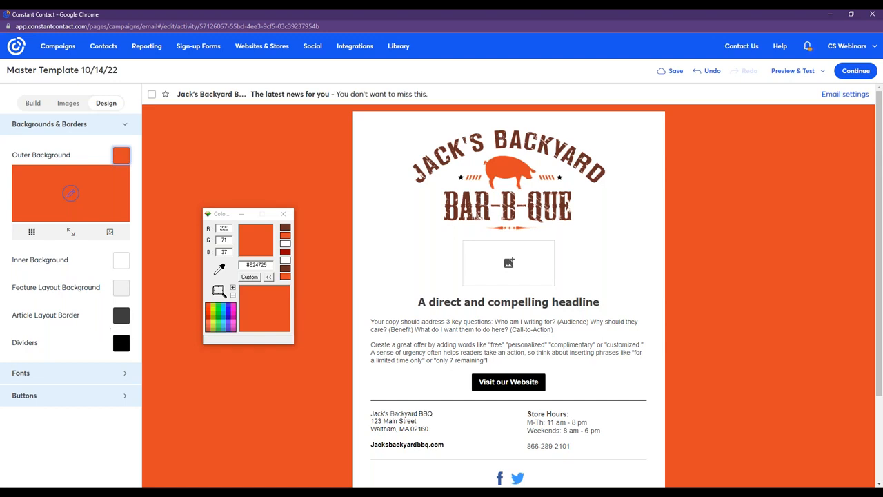
Sample the brown from the logo lettering and set the template's divider color to hex 692F25.
drag(220, 268, 477, 181)
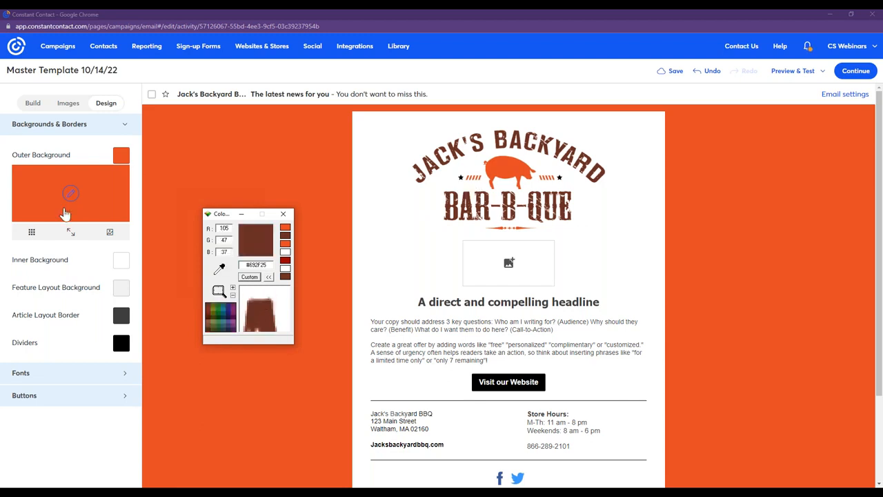
click(123, 344)
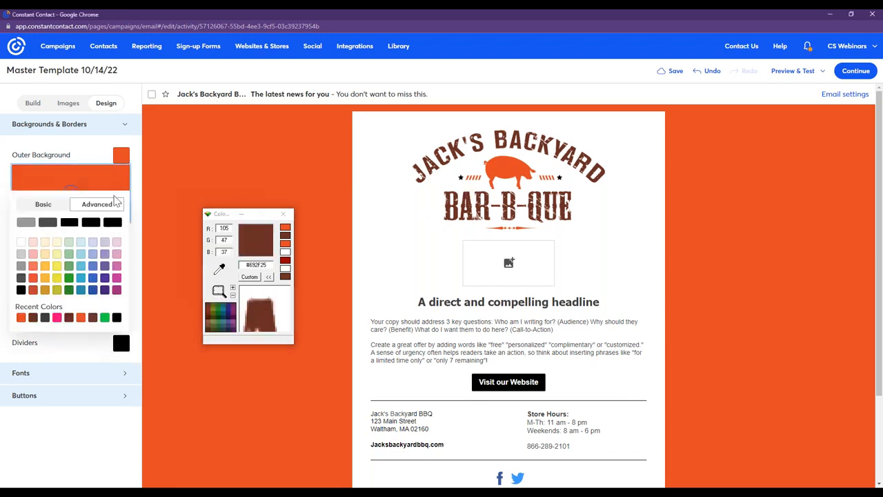
click(109, 209)
drag(114, 323, 87, 322)
text(69)
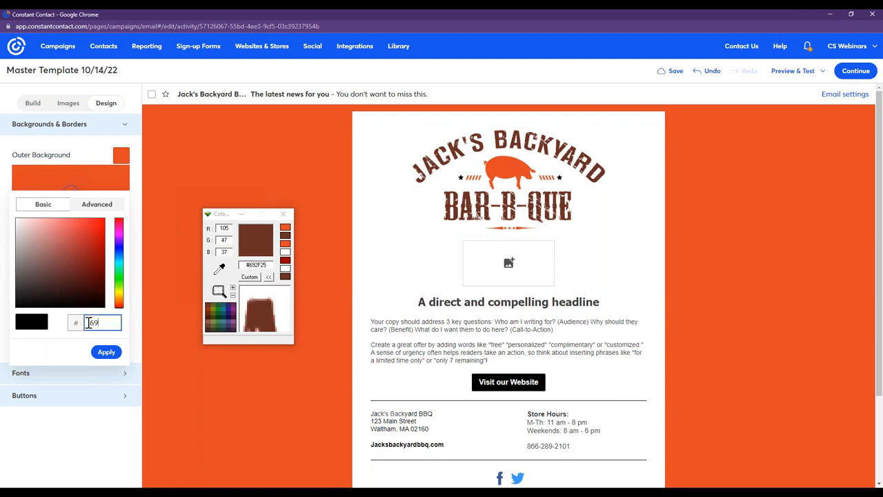
text(f)
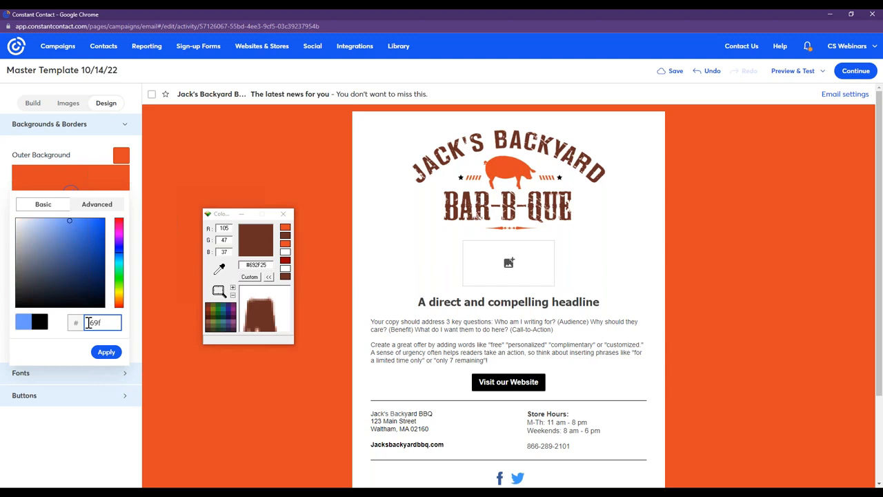
key(BackSpace)
text(2f)
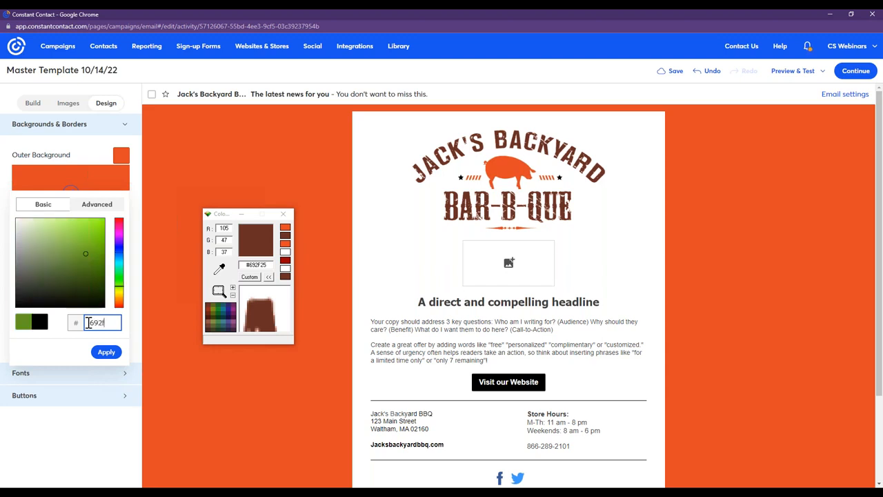
text(25)
click(106, 353)
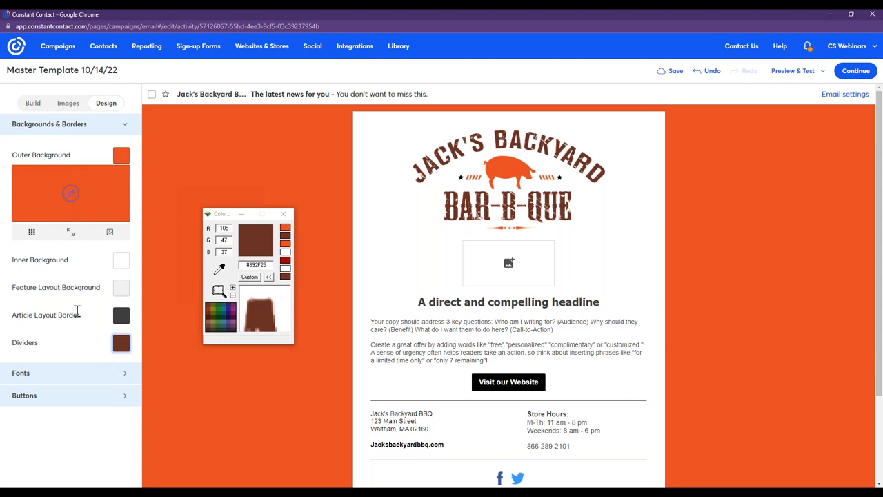
Set the template's heading font color to the recently used brand brown.
click(60, 373)
drag(137, 205, 138, 310)
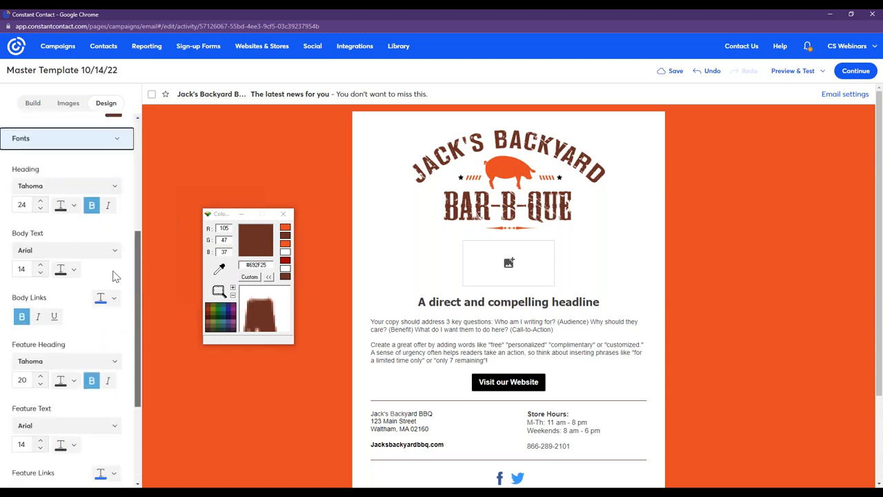
click(61, 211)
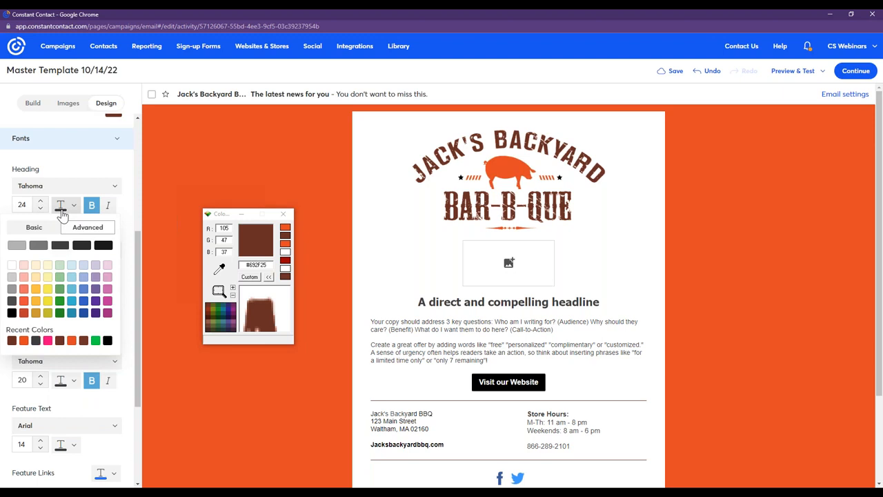
click(12, 341)
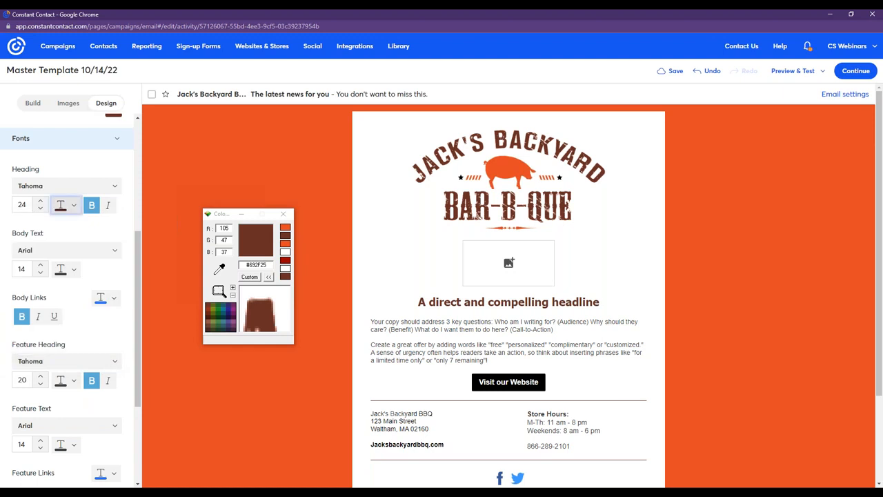
Set the template's body link color to the recently used brand orange.
scroll(96, 334, down, 1)
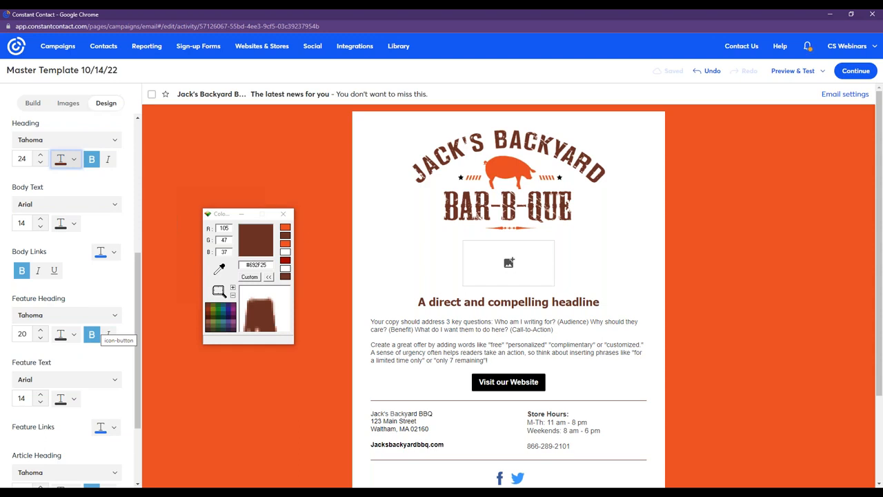
scroll(97, 337, down, 1)
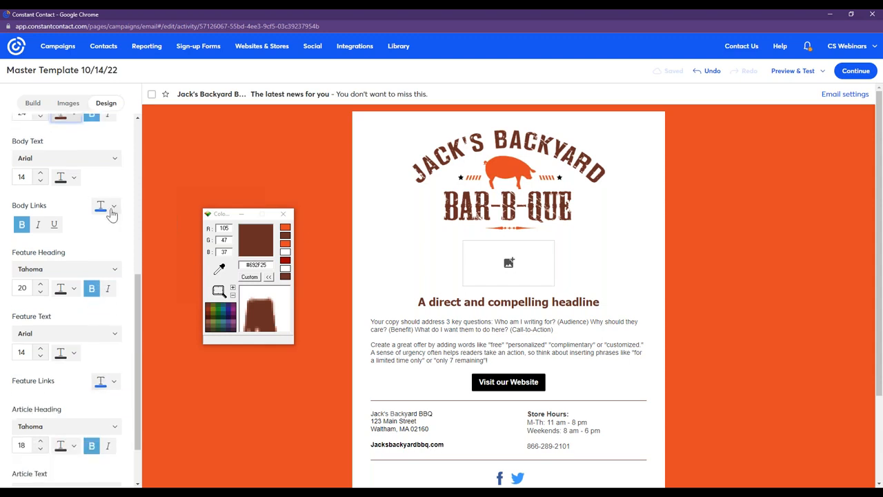
click(101, 208)
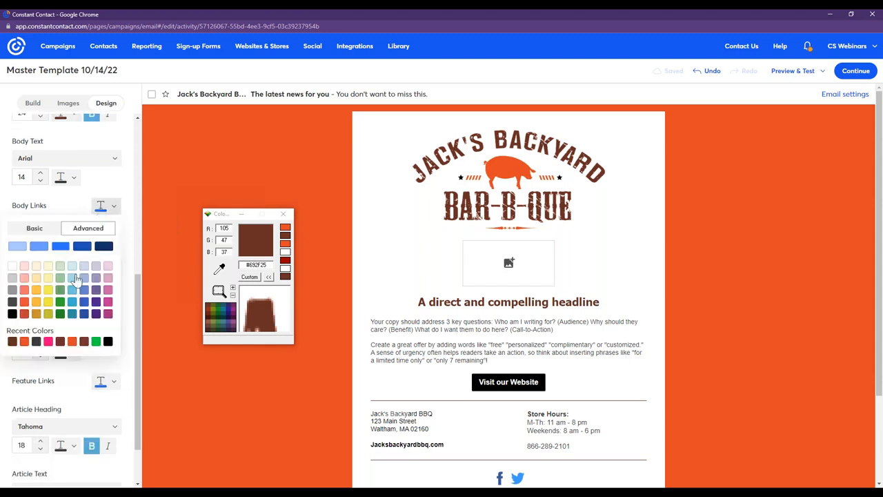
click(25, 342)
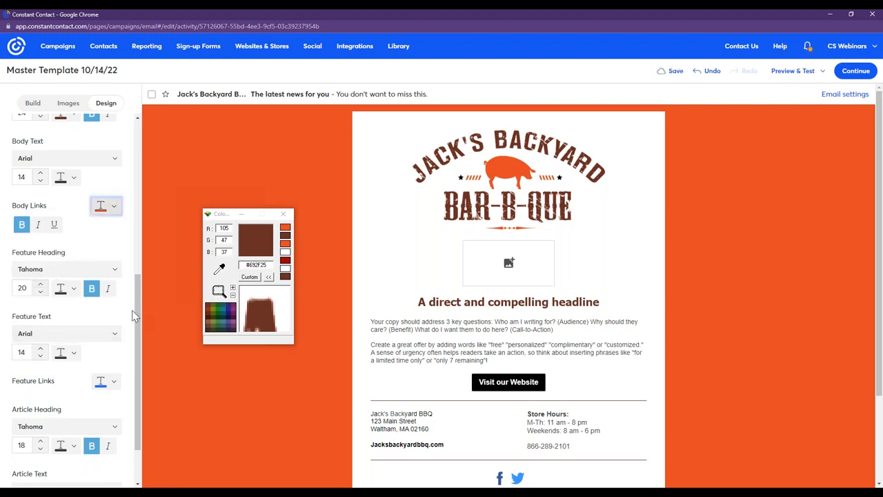
Set the template's button color to the recently used brand brown and minimize the desktop color picker.
drag(138, 314, 142, 364)
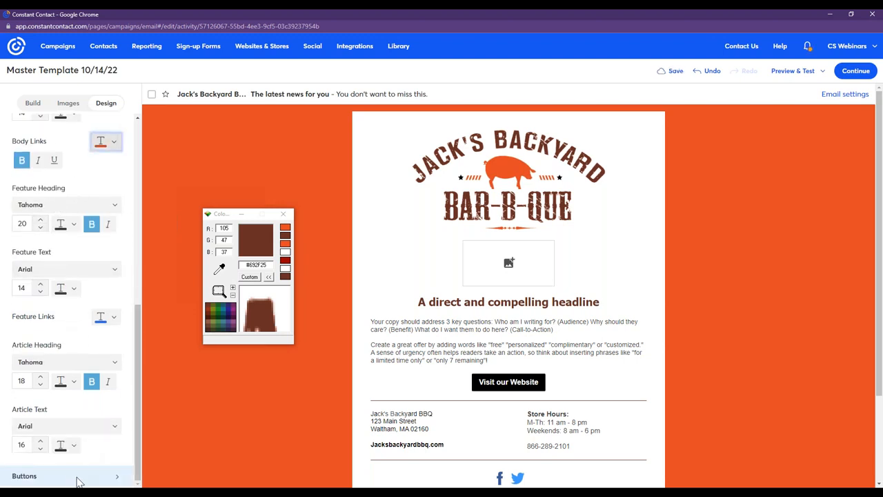
click(77, 476)
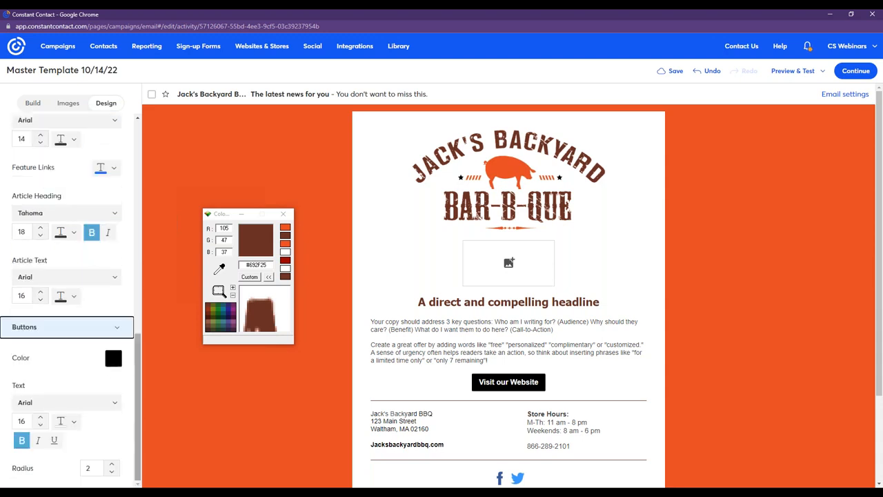
click(113, 360)
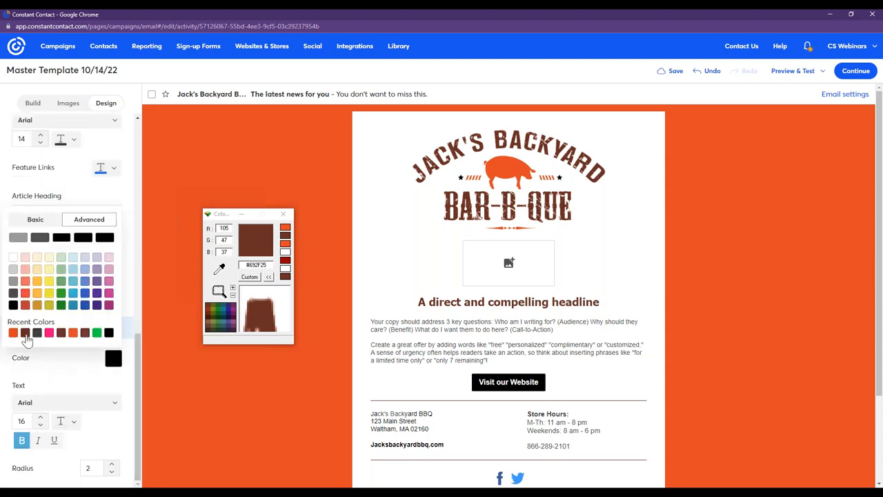
click(24, 334)
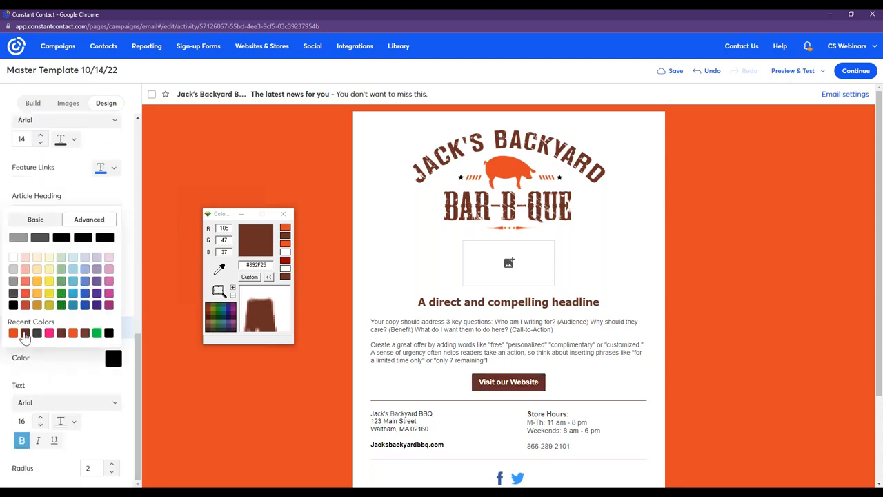
click(242, 216)
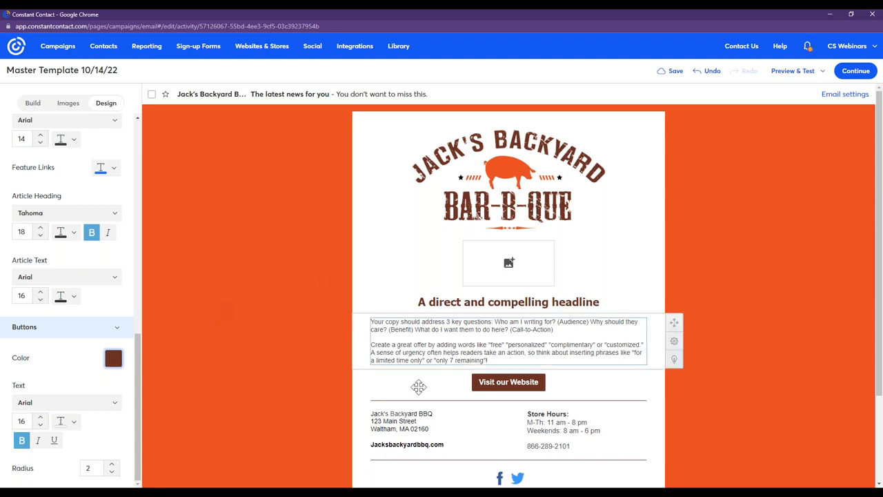
Recolor the Jacksbackyardbbq.com link text in the contact details with the brand orange and finish editing the block.
click(451, 447)
double_click(414, 444)
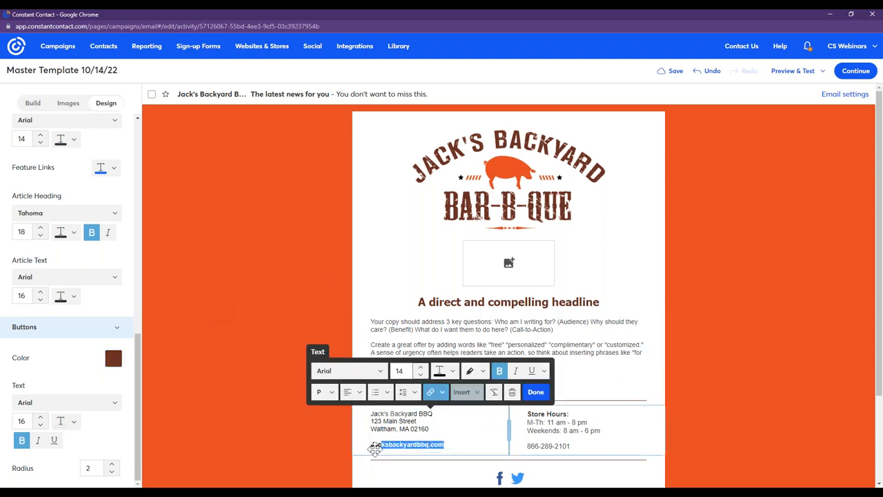
click(441, 375)
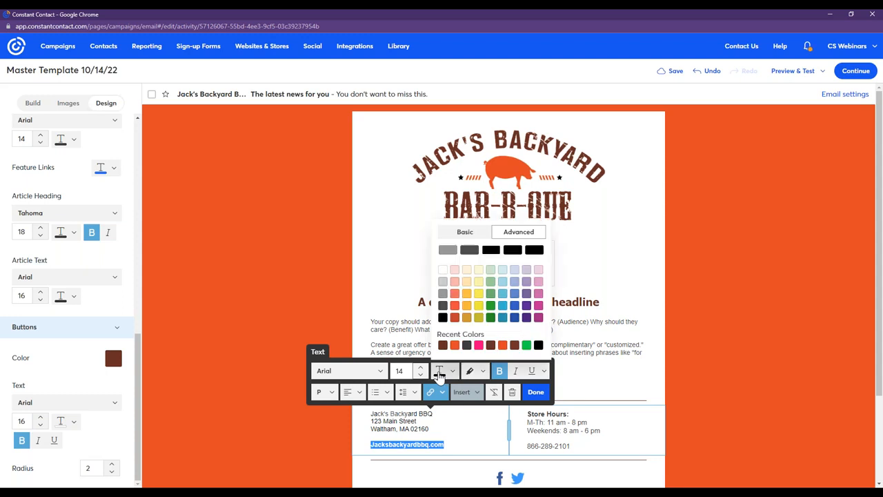
click(455, 345)
click(536, 392)
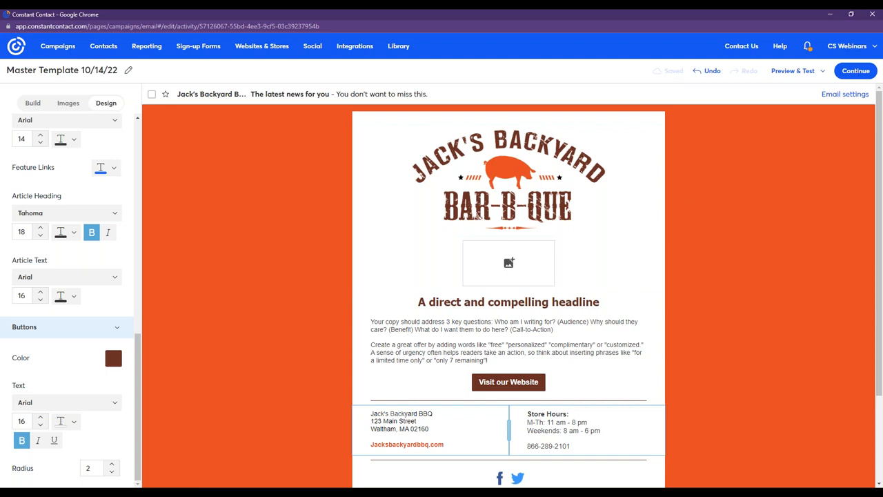
Make a copy of the Master Template 10/14/22 campaign and save it under the name "10/14/22 brisket Promotion".
click(69, 47)
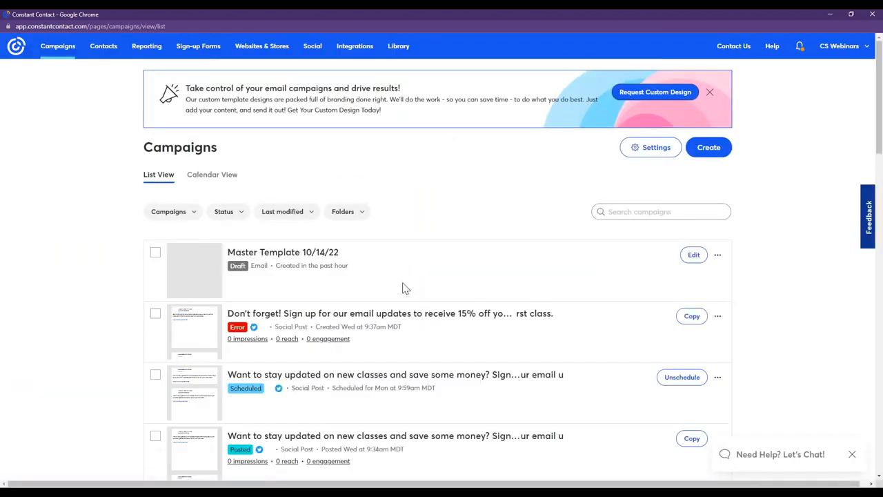
click(716, 254)
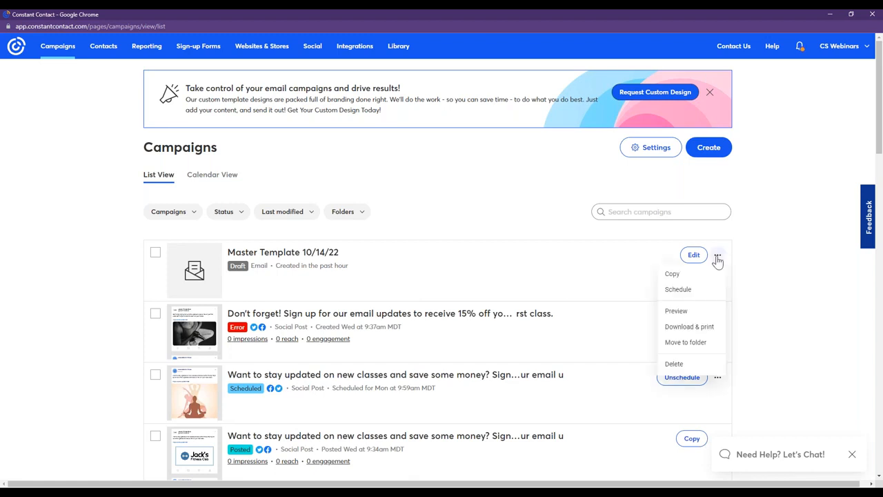
click(703, 276)
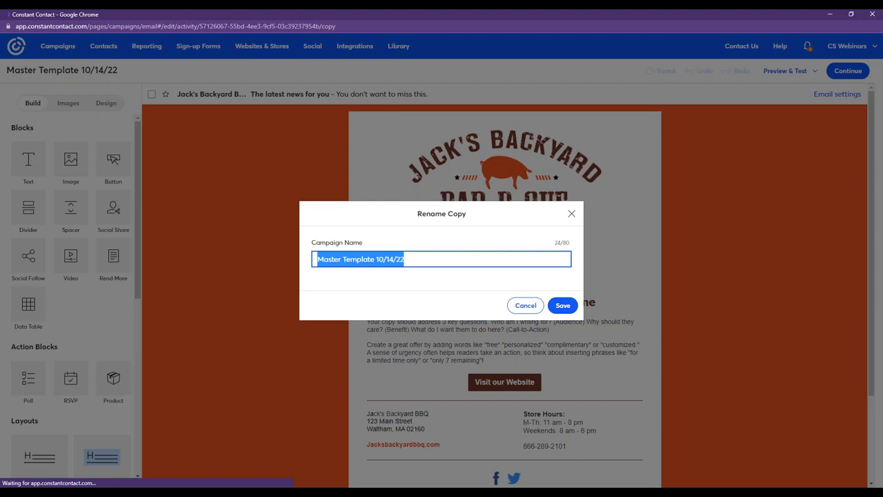
text(10/14/22)
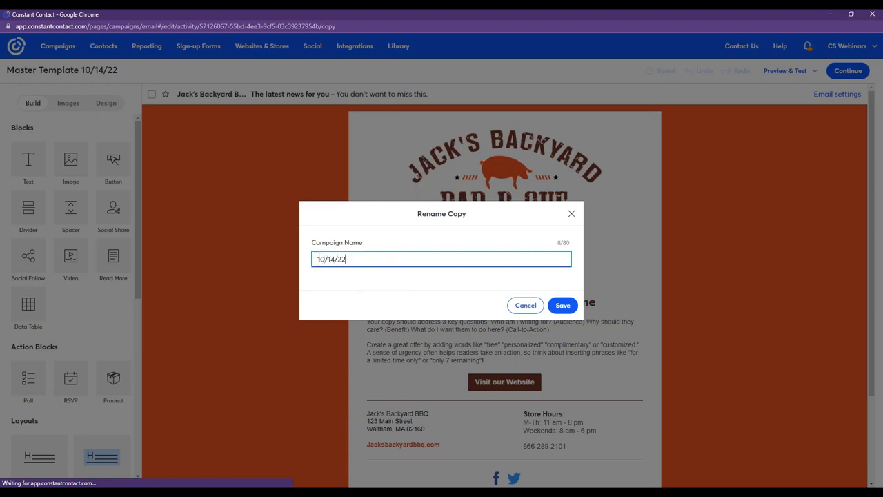
text( brisketr)
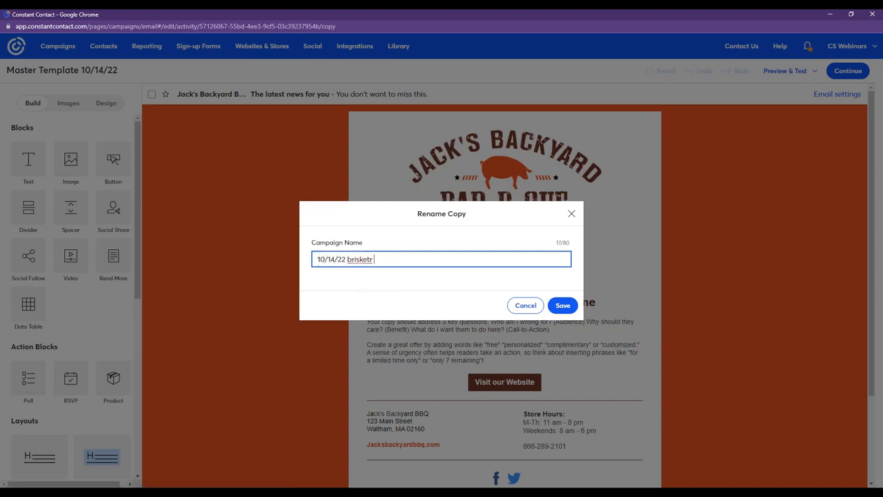
key(BackSpace)
text(Promotion)
click(564, 306)
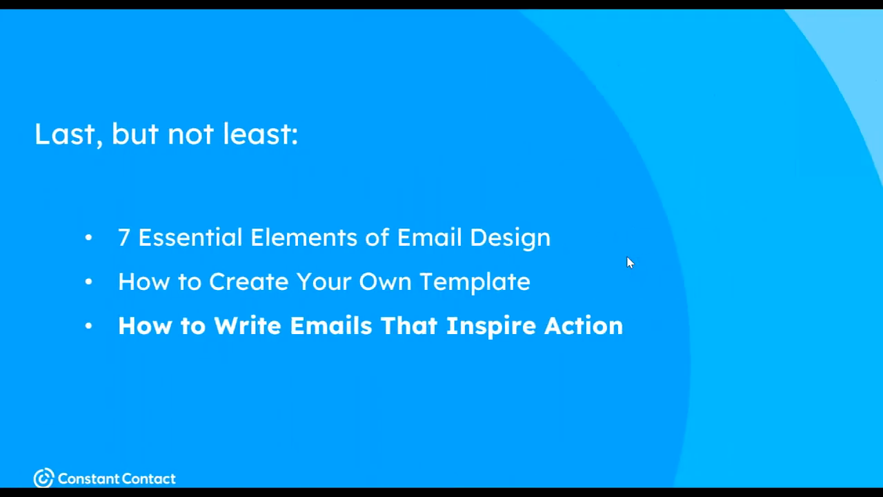
click(627, 257)
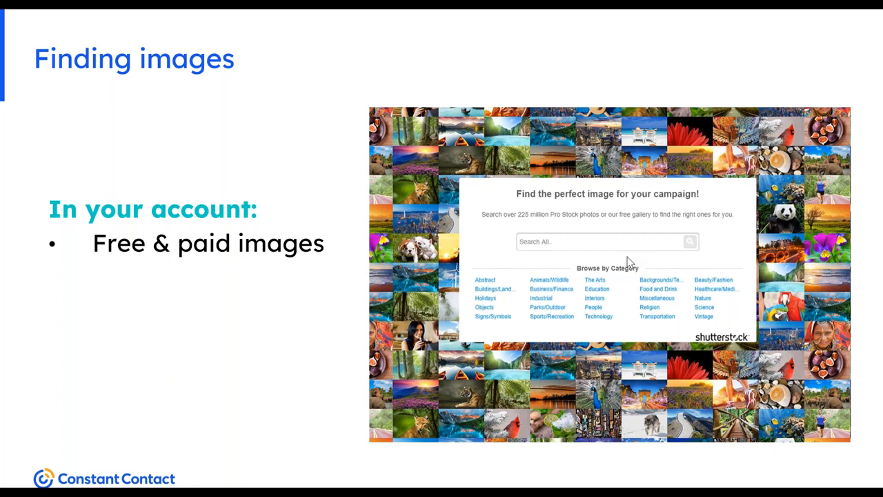
key(Right)
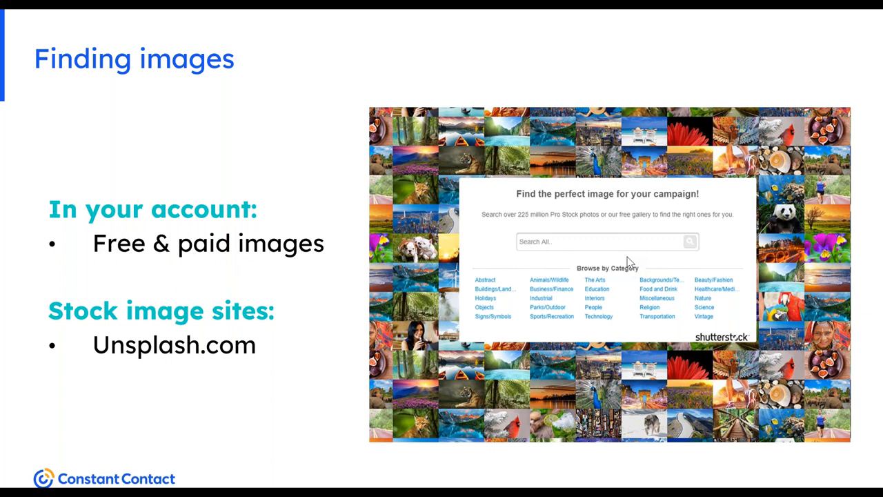
key(Right)
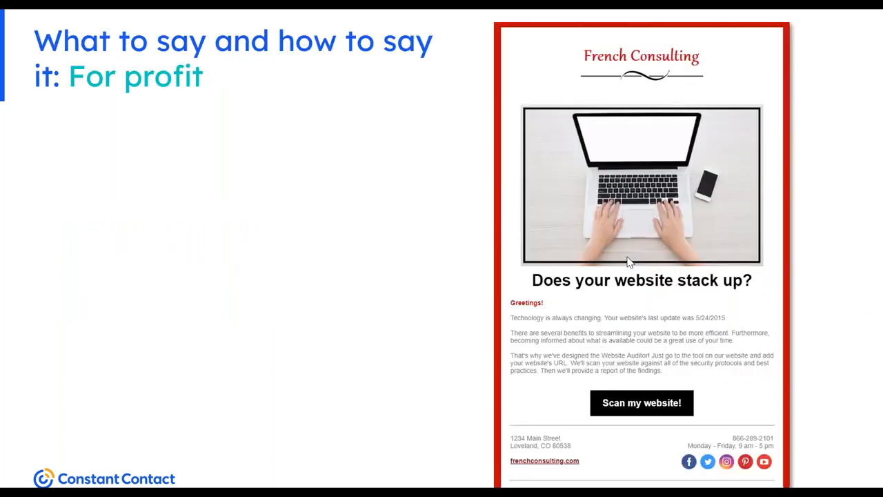
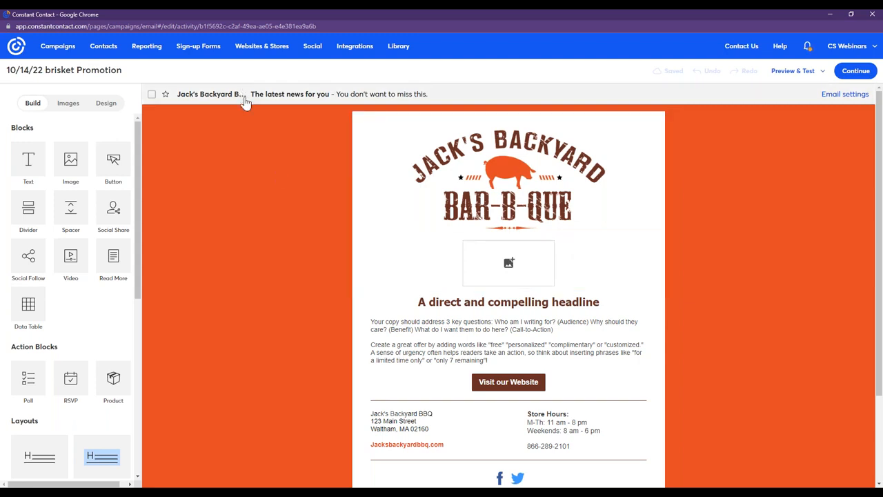
Set the email's subject line to "Bring a friend for smoked brisket.".
click(245, 101)
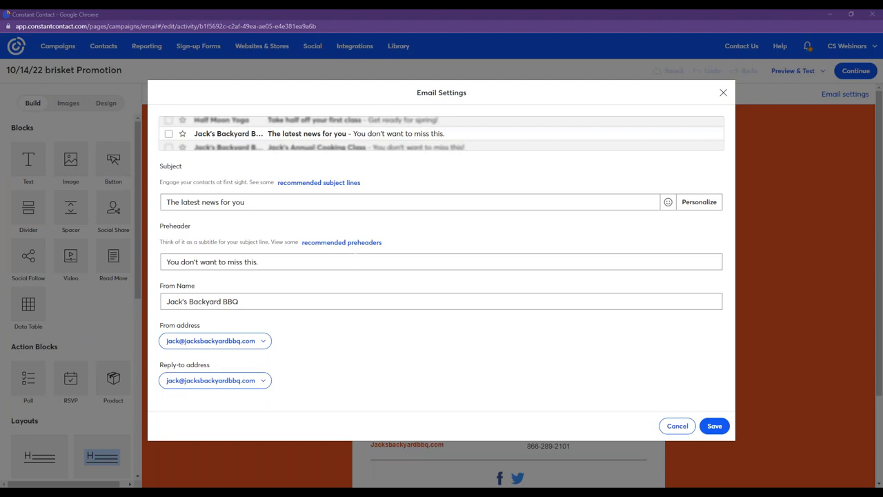
drag(244, 202, 161, 201)
key(BackSpace)
text(Bring a friend for smoked brisket.)
key(alt+Tab)
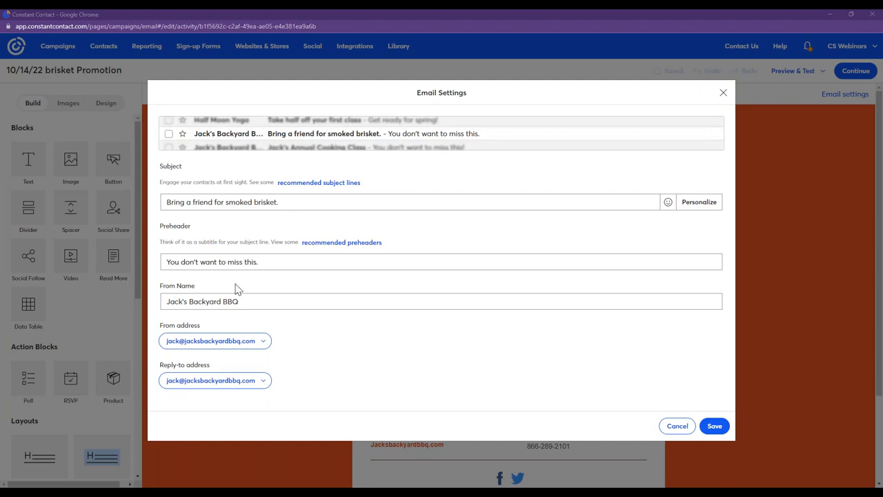
Set the preheader to "You don't want to miss this deal!" and save the email settings.
drag(262, 262, 162, 262)
key(BackSpace)
text(You don't want to miss this deal!)
click(459, 235)
click(711, 431)
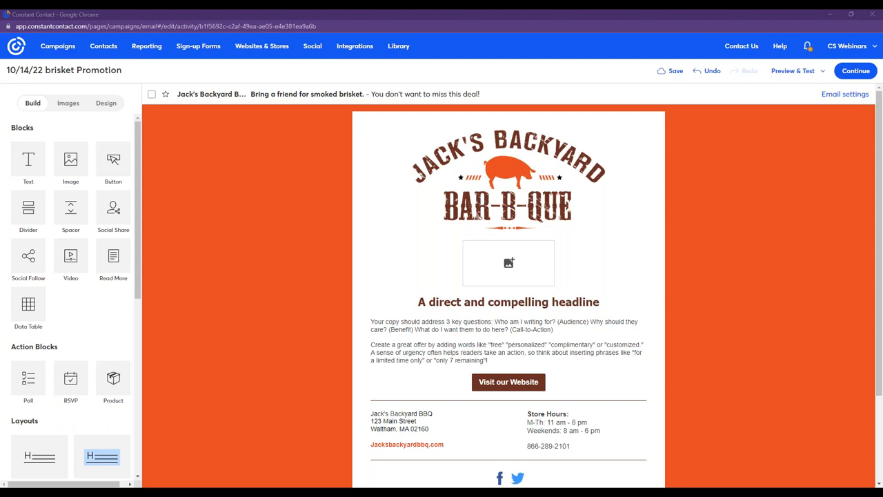
Place the brisket sandwich photo in the empty image placeholder below the logo and enlarge it to slightly wider than the logo.
click(65, 102)
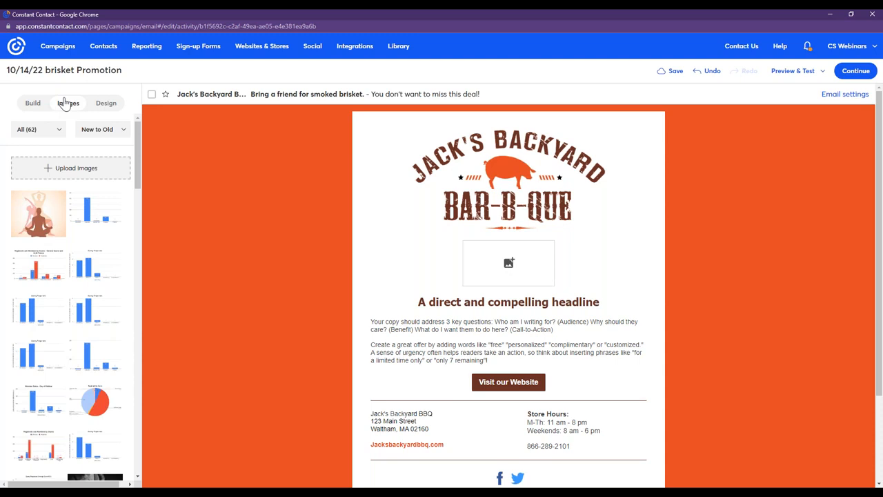
drag(144, 158, 147, 316)
drag(90, 182, 516, 265)
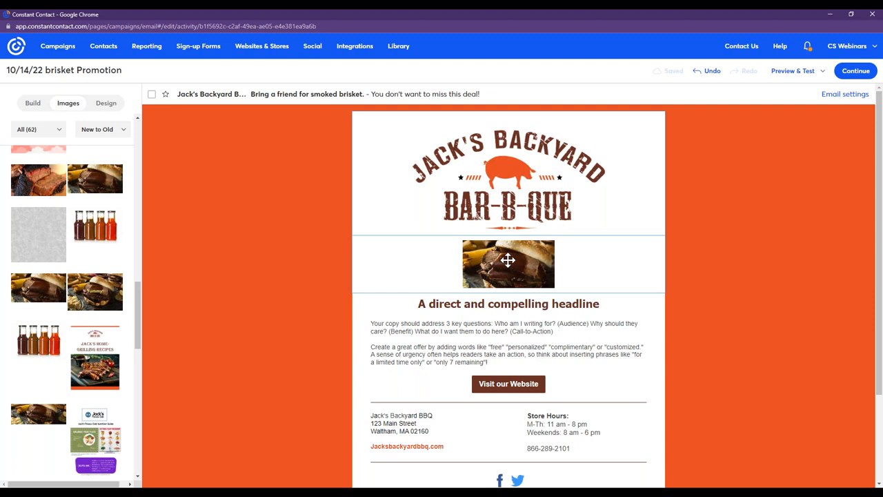
click(539, 285)
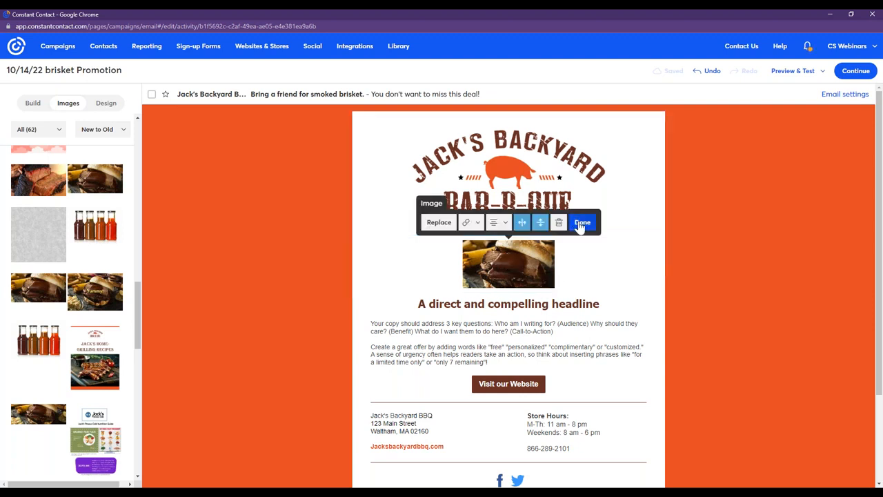
click(581, 225)
drag(552, 285, 610, 348)
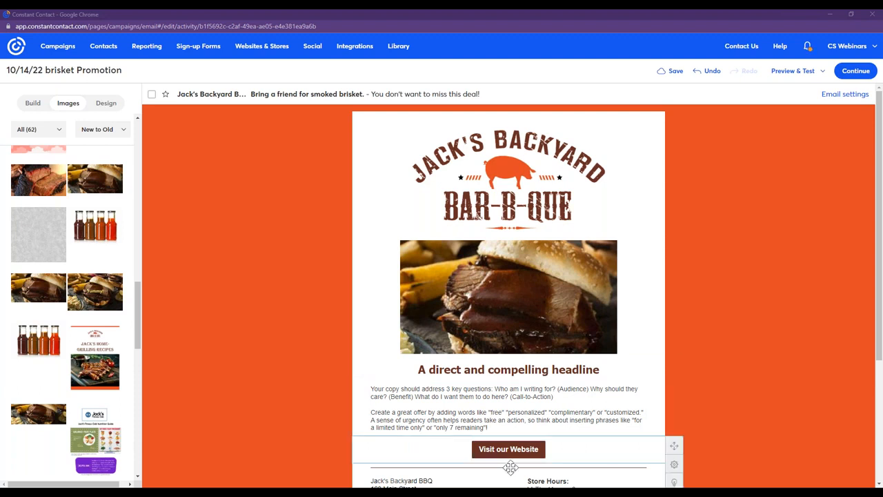
click(486, 304)
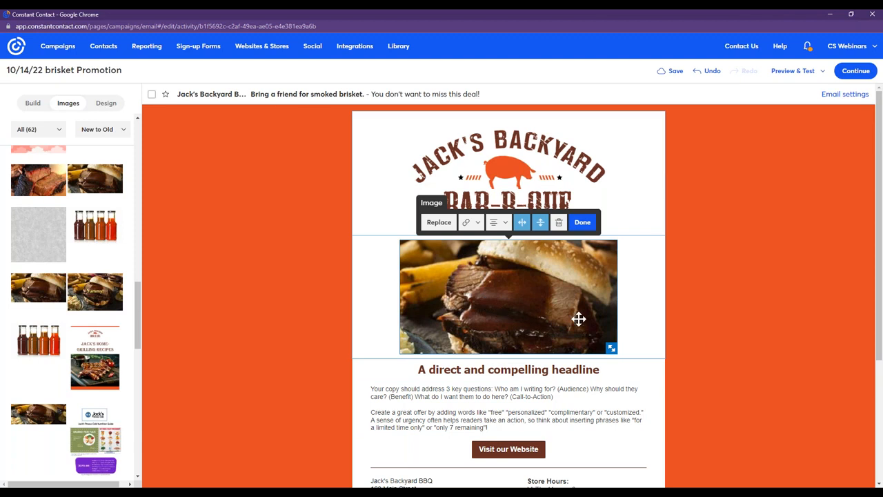
click(469, 223)
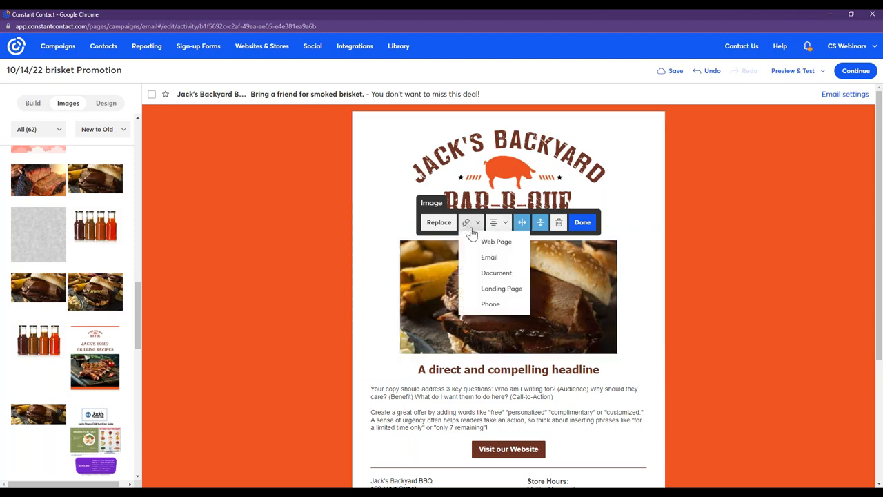
click(488, 241)
right_click(434, 236)
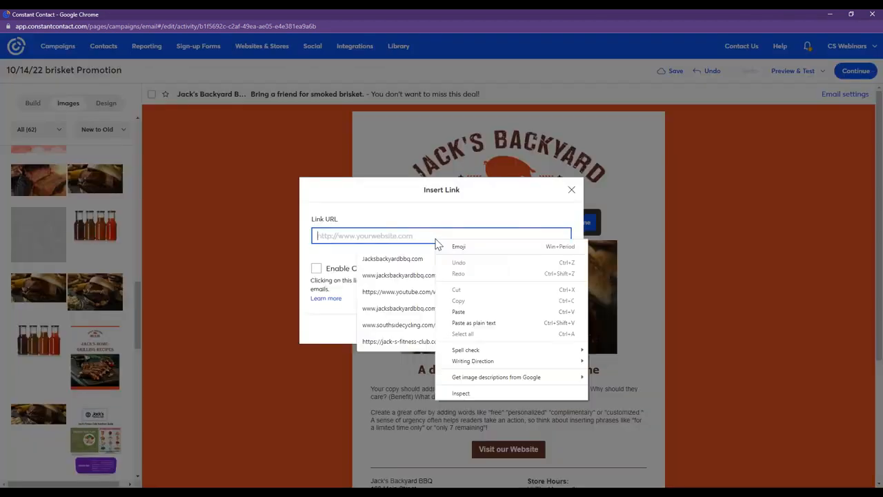
click(474, 309)
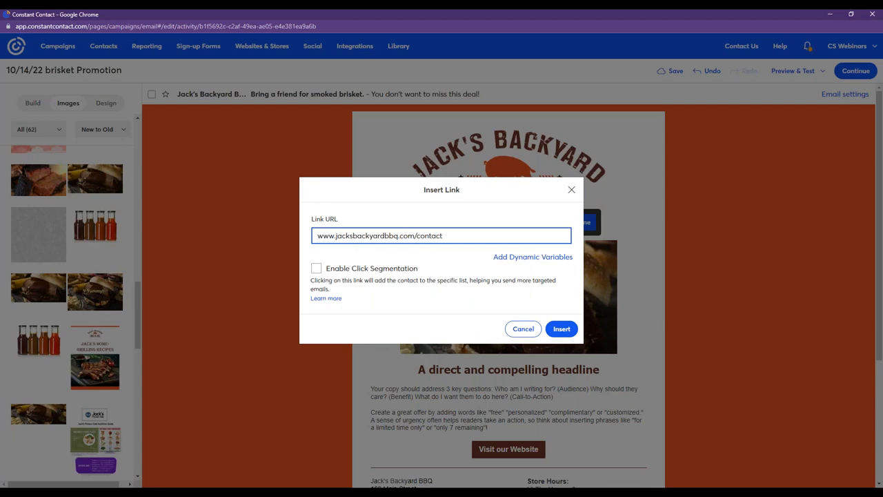
click(562, 328)
click(581, 223)
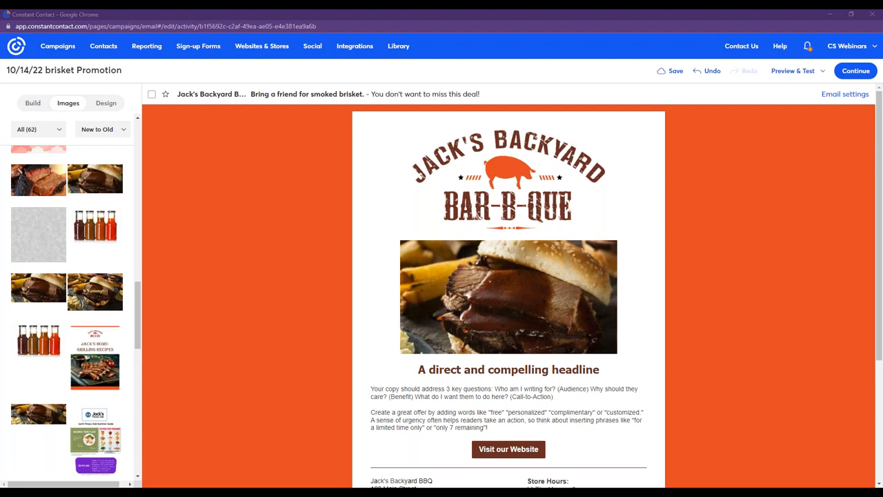
Replace the placeholder headline with "Buy one smoked brisket entree, get the second at half price".
click(583, 386)
click(612, 367)
drag(609, 369, 434, 389)
right_click(437, 378)
key(Escape)
drag(599, 370, 417, 370)
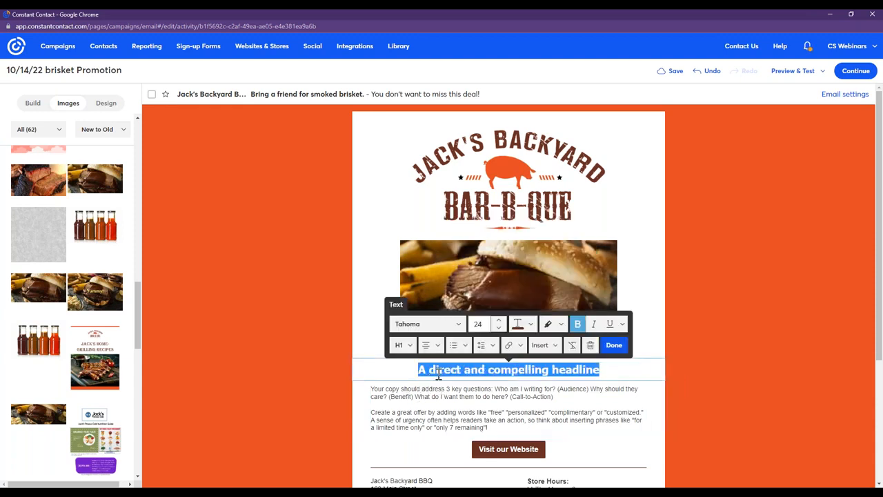
right_click(439, 370)
click(477, 255)
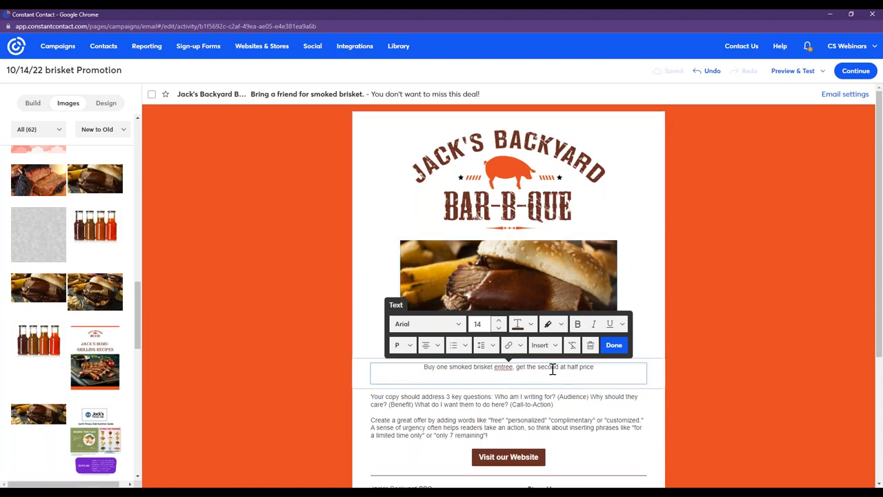
Increase the headline's font size to 24.
drag(581, 366, 418, 367)
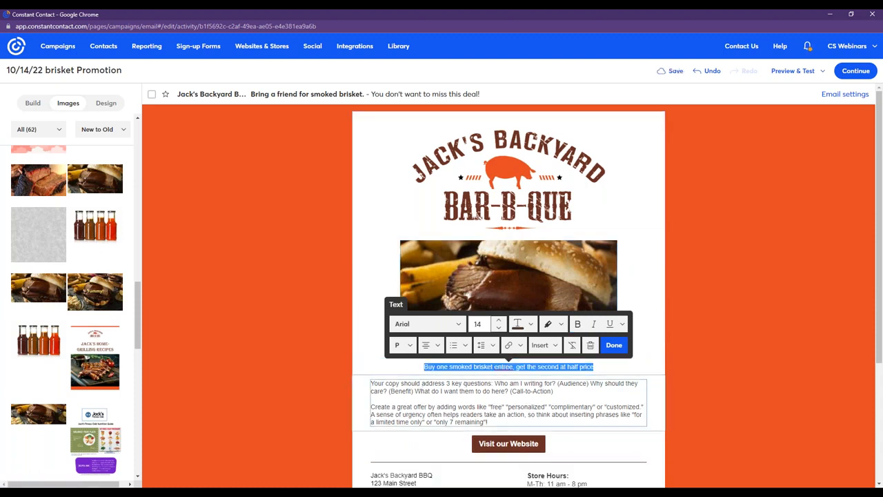
click(498, 321)
click(498, 322)
click(498, 322)
click(499, 321)
click(499, 321)
click(499, 322)
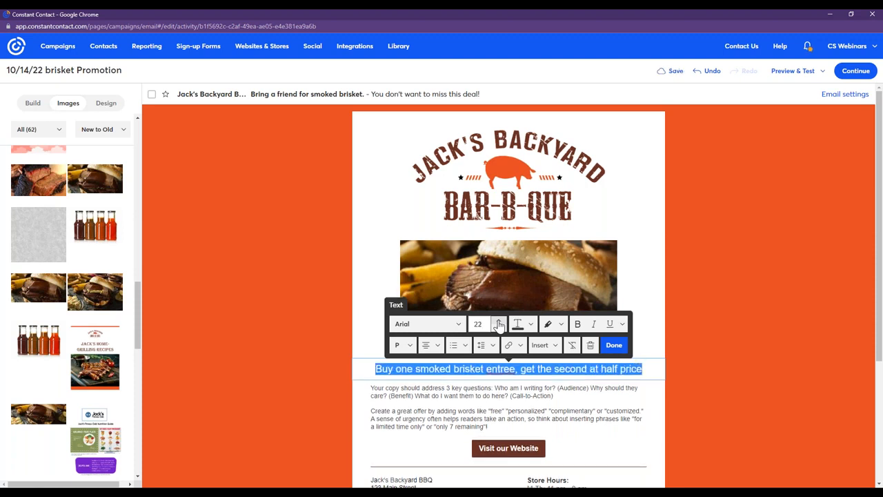
click(499, 321)
click(498, 322)
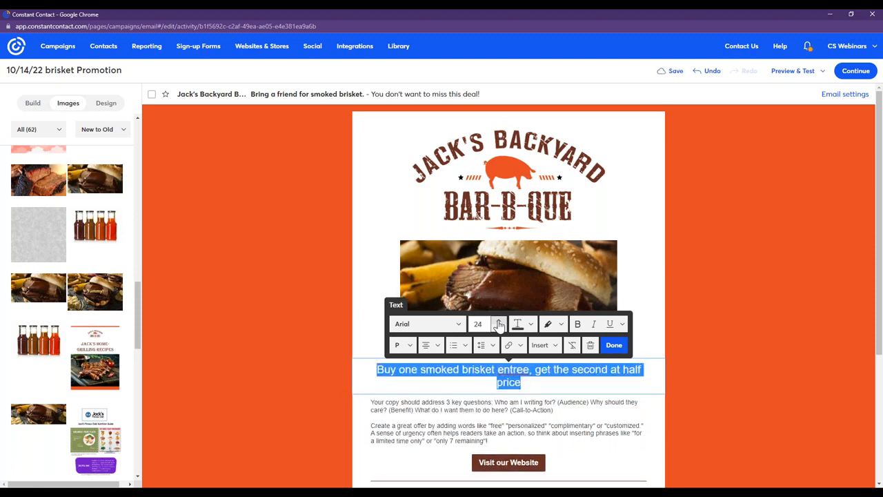
Break the headline into two lines after "entree," and color it with the recently used brand brown.
click(533, 369)
key(Return)
drag(588, 384, 431, 370)
click(518, 324)
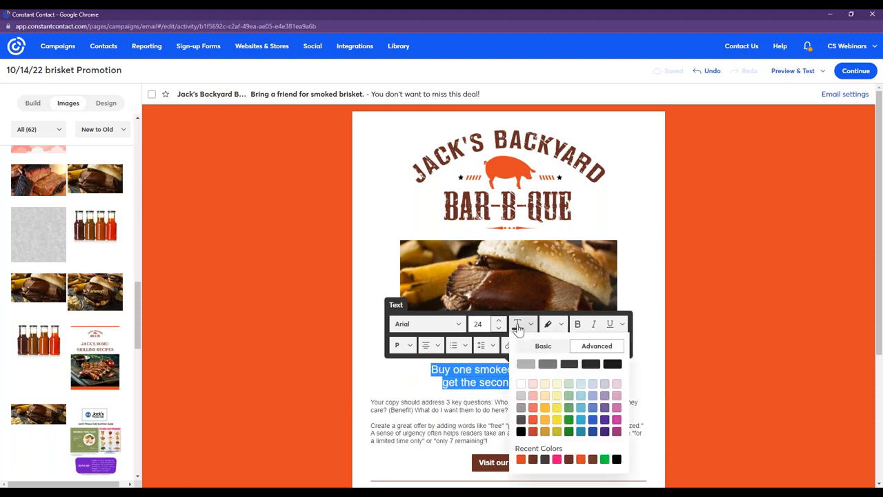
click(532, 458)
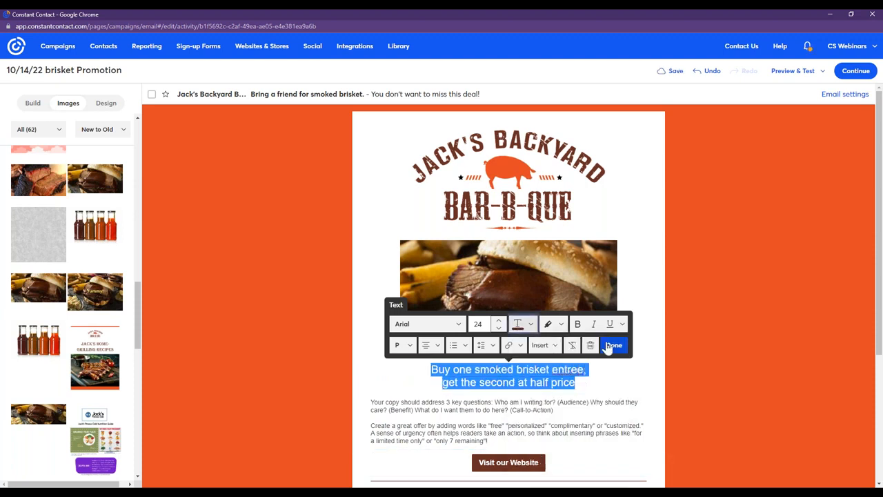
click(735, 364)
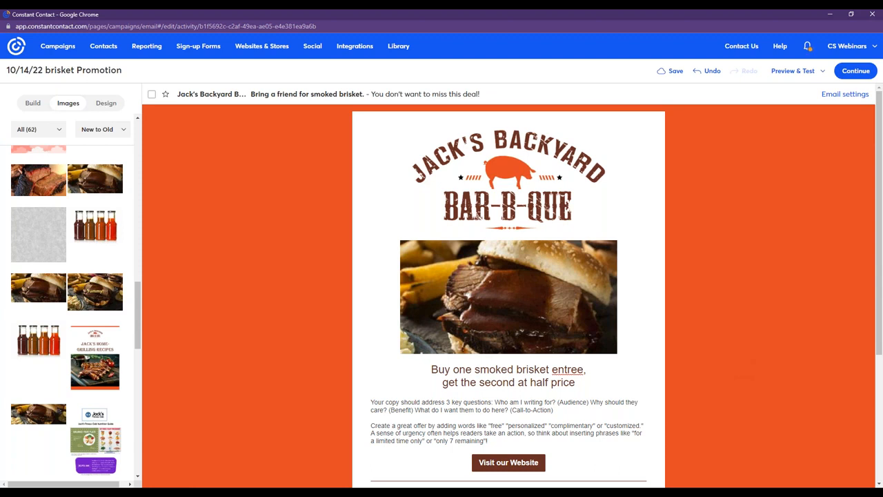
Make both lines of the headline bold and finish editing the block.
drag(575, 383, 375, 367)
click(577, 324)
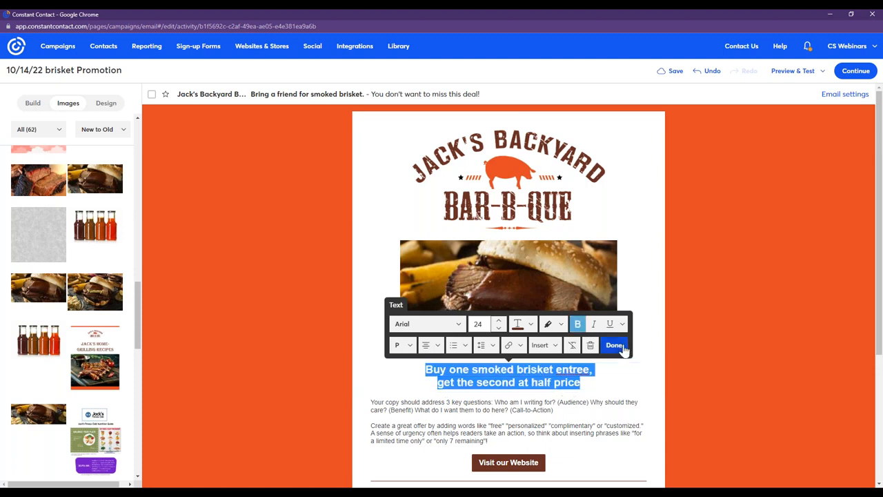
click(613, 347)
Replace the placeholder body copy with the copied smoked brisket offer text ending in "Make a reservation to ensure you can take advantage of this deal.".
scroll(735, 386, down, 3)
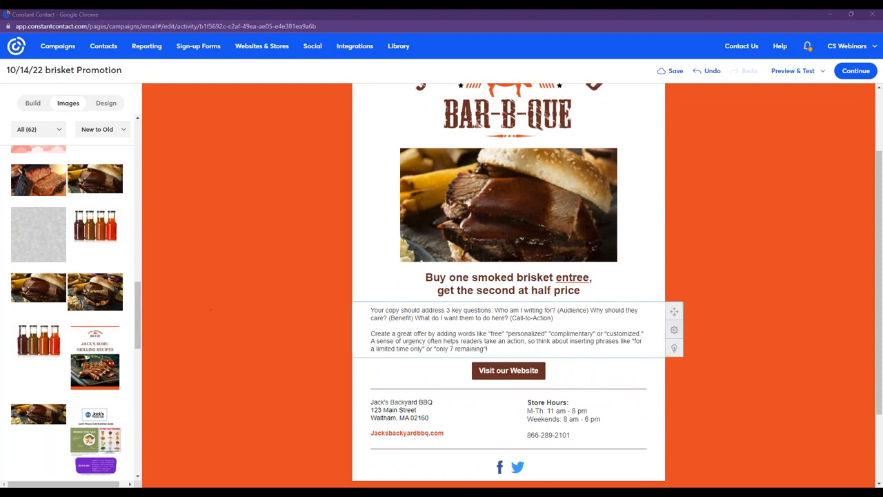
click(504, 350)
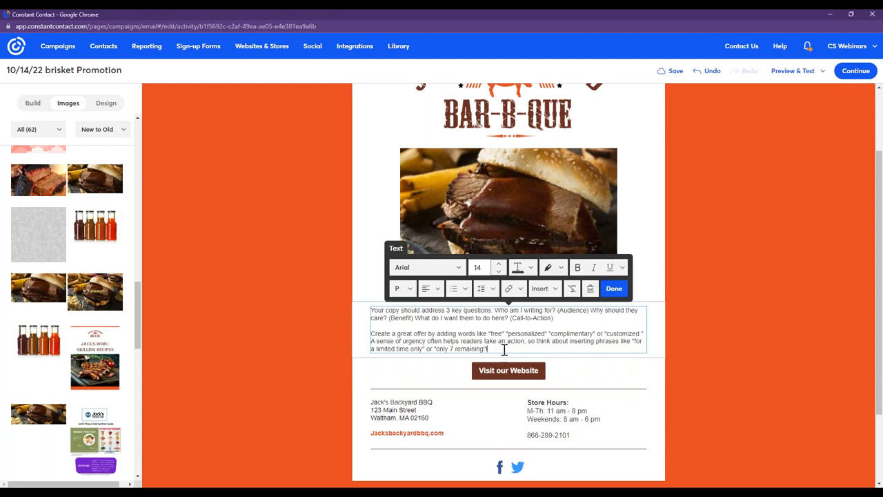
drag(504, 350, 371, 309)
right_click(387, 315)
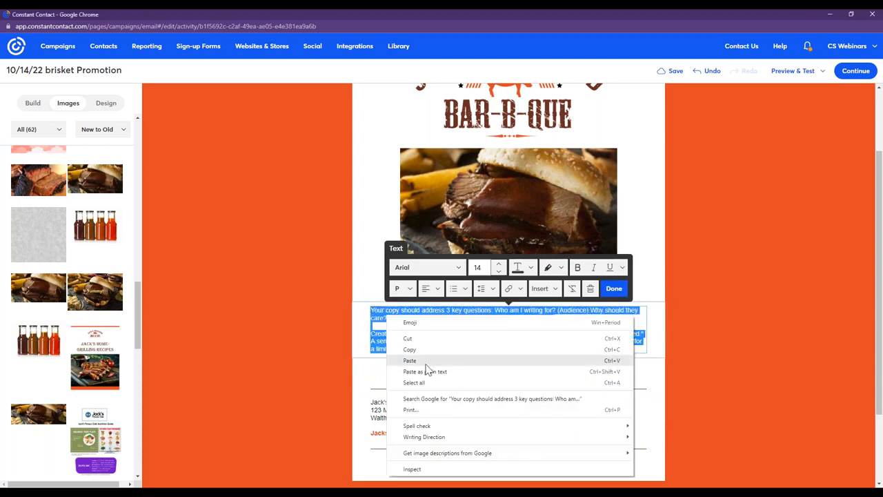
click(426, 362)
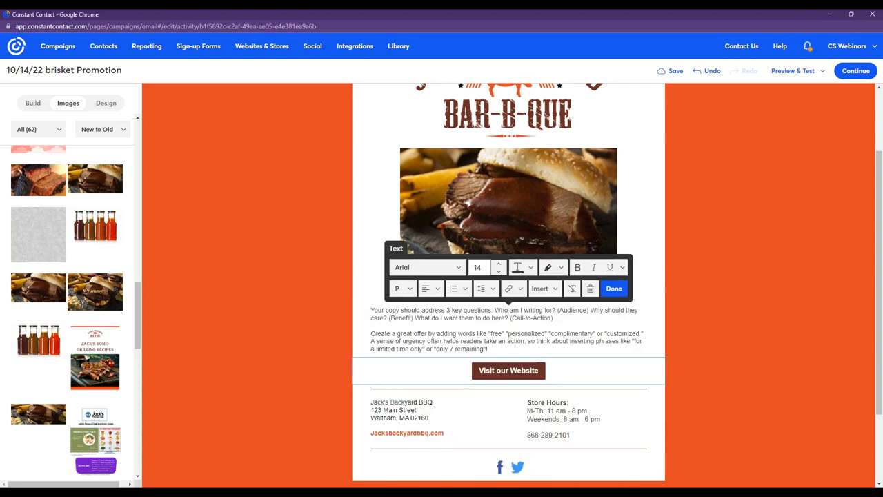
click(613, 289)
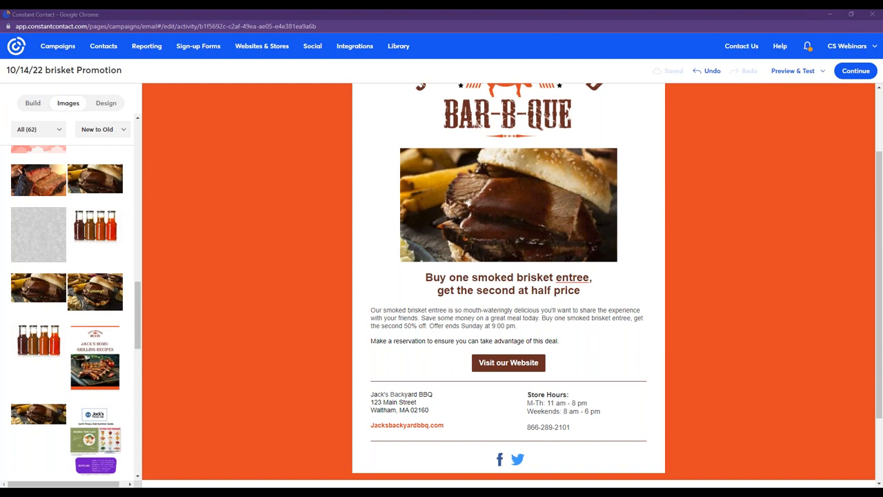
click(502, 359)
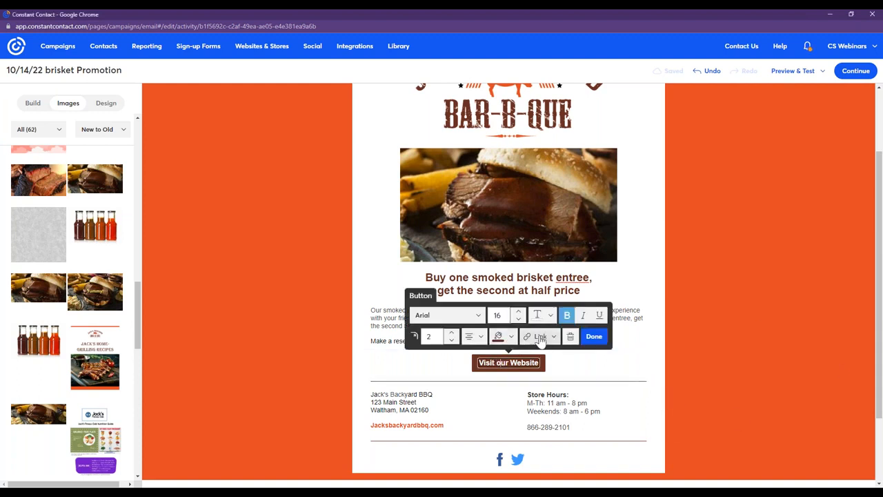
click(529, 338)
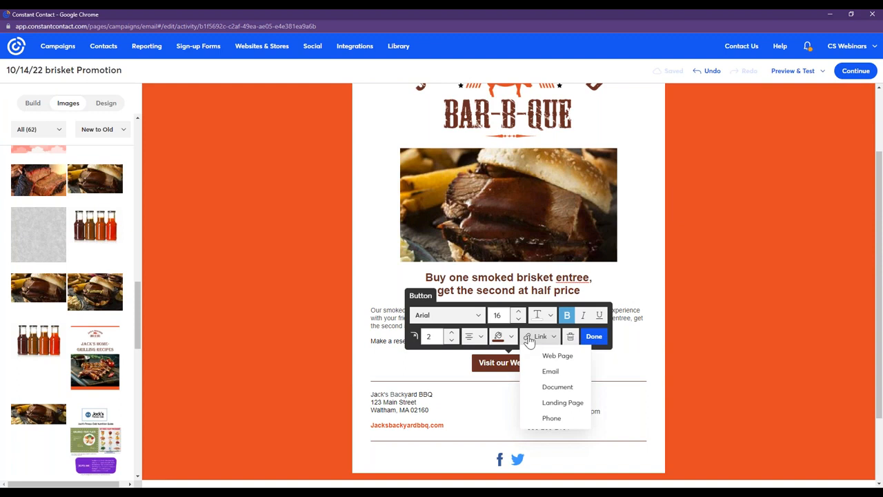
click(551, 355)
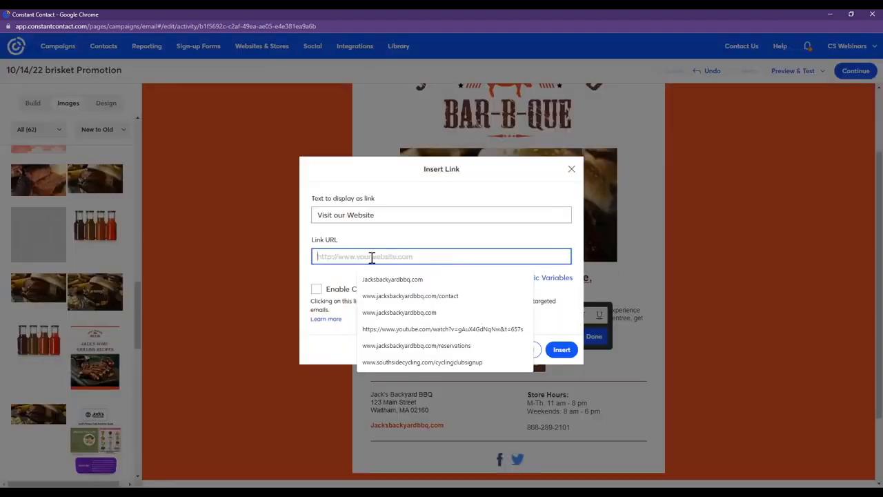
right_click(371, 257)
click(393, 329)
drag(394, 215, 315, 211)
click(318, 252)
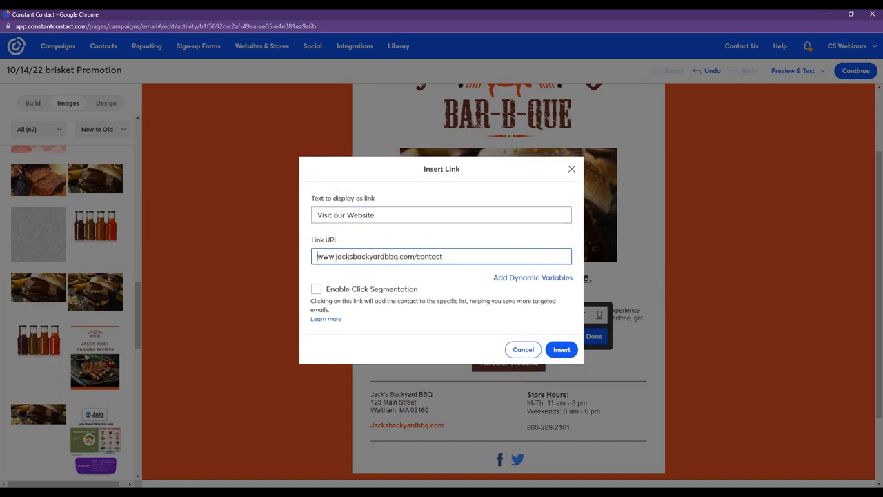
Change the button's display text to "Make a Reservation!", insert the link and finish editing the button.
drag(376, 215, 303, 216)
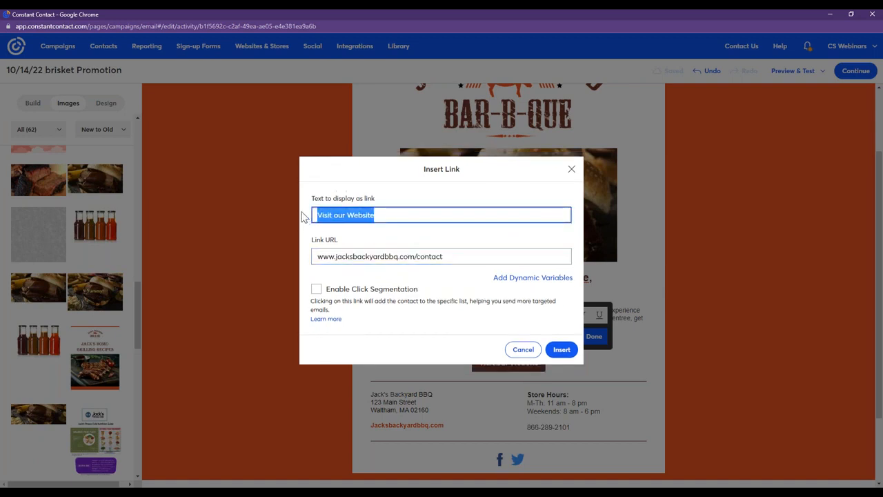
text(Make a)
click(404, 237)
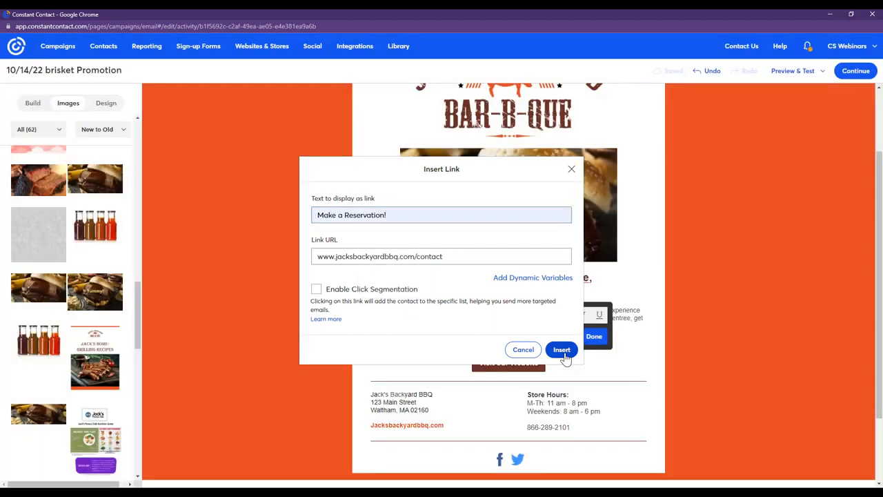
click(561, 349)
click(594, 337)
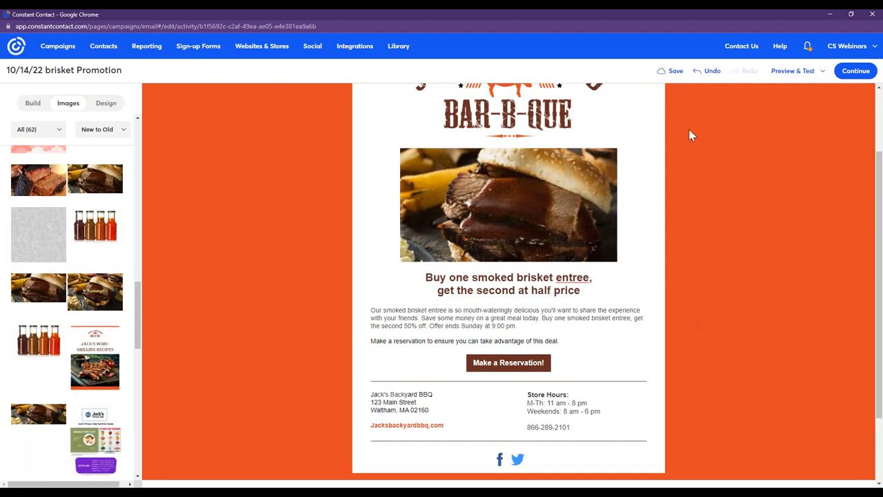
Save the email and run the check for errors on it.
click(663, 73)
click(788, 75)
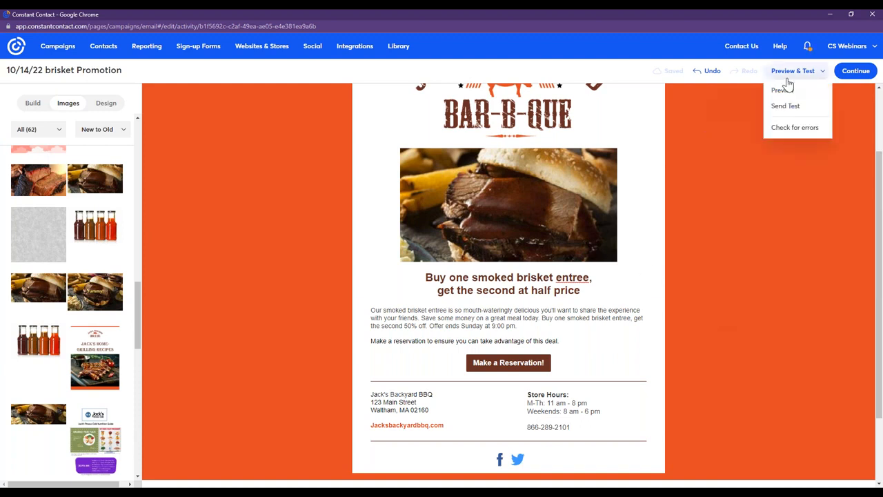
click(795, 131)
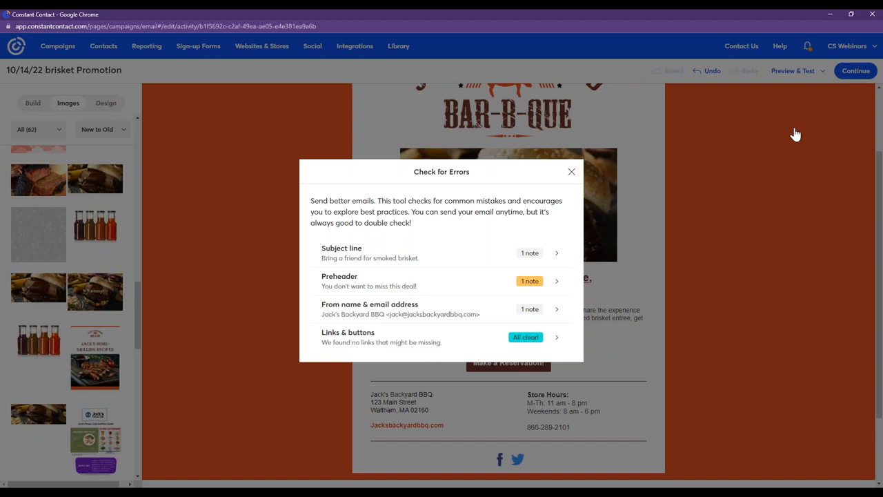
Close the error check and preview the brisket email in its mobile and desktop versions.
click(571, 172)
click(795, 69)
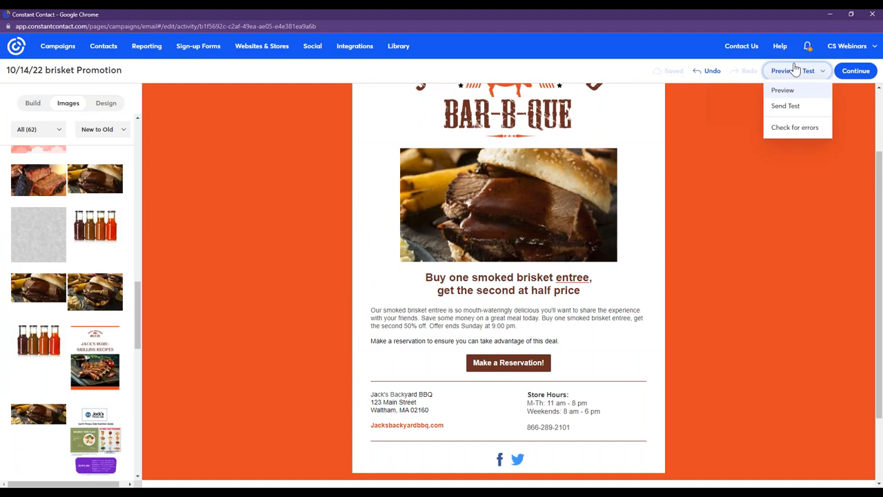
click(795, 109)
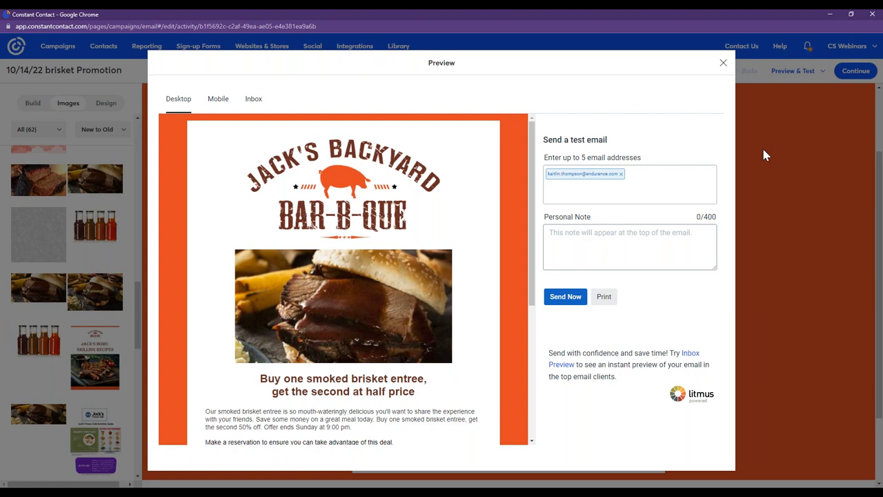
click(218, 101)
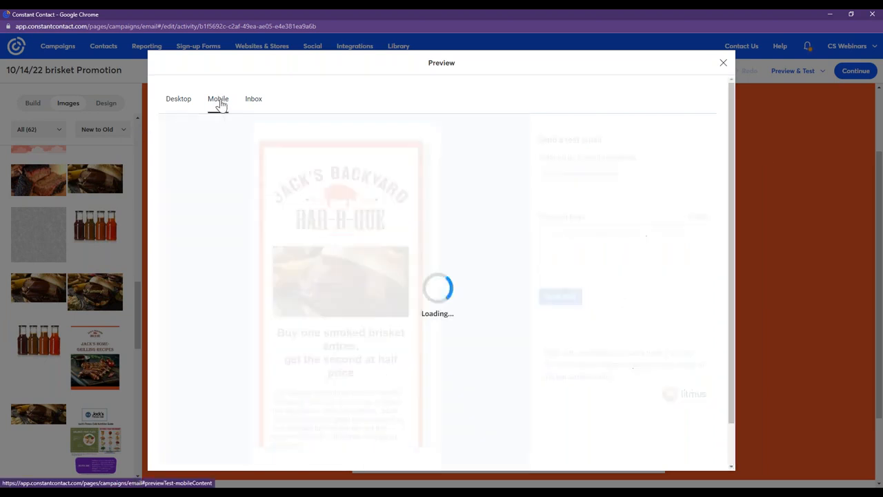
drag(426, 205, 441, 171)
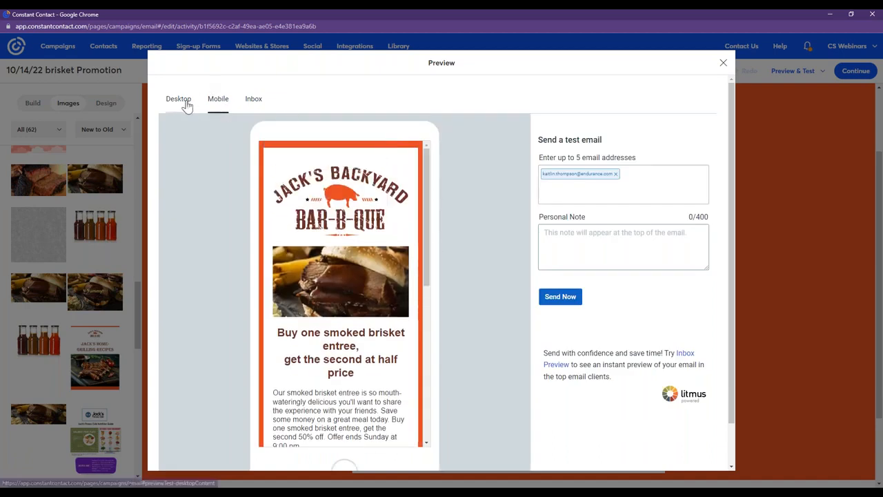
click(179, 100)
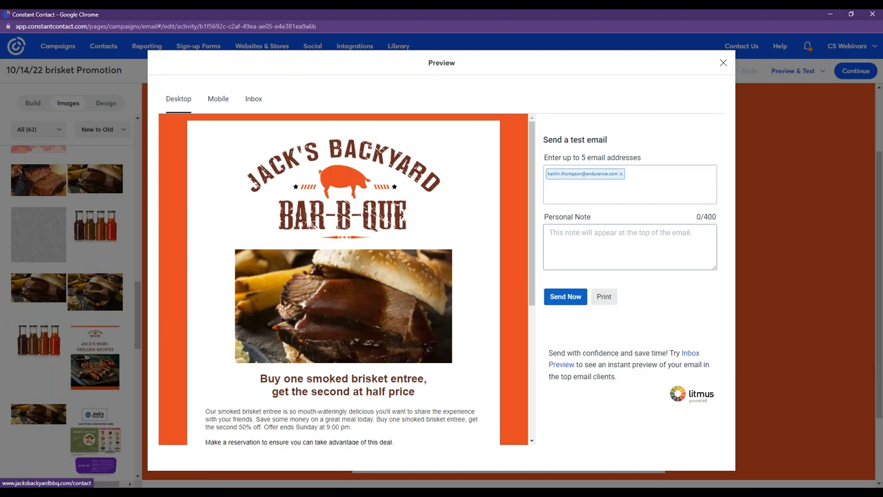
Draft the test email's personal note "hey check this out I hope it looks good! would love feedback" and close the preview without sending.
click(635, 235)
text(hey check this out I  hope)
text( it loo)
text(ks l)
text(good!)
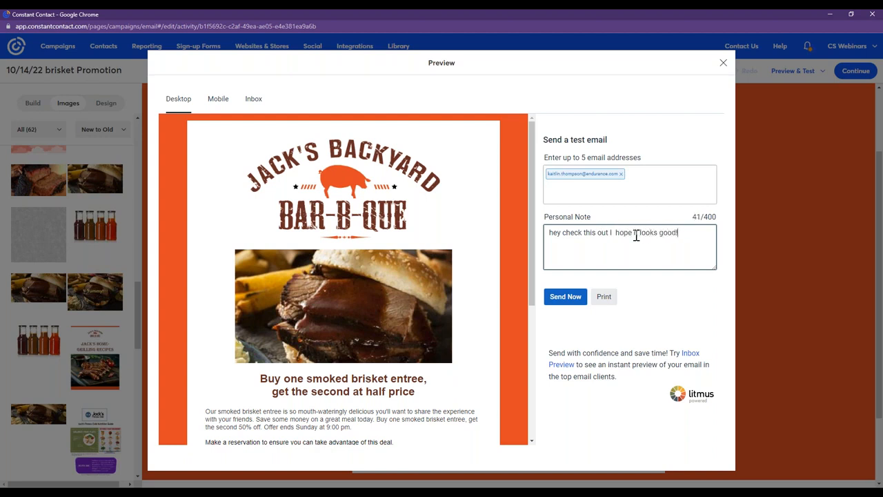
text( would love feedback.)
click(723, 63)
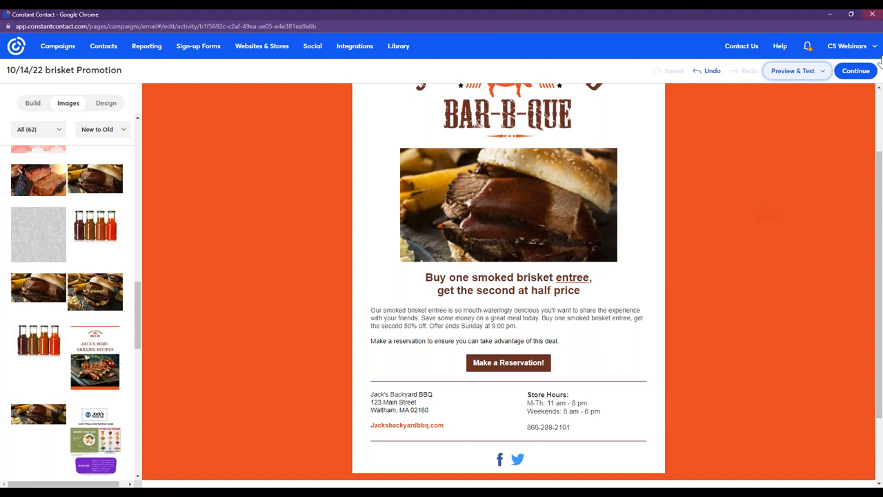
Continue to the scheduling page and select the Specials and Promotions email list as the recipients.
click(850, 78)
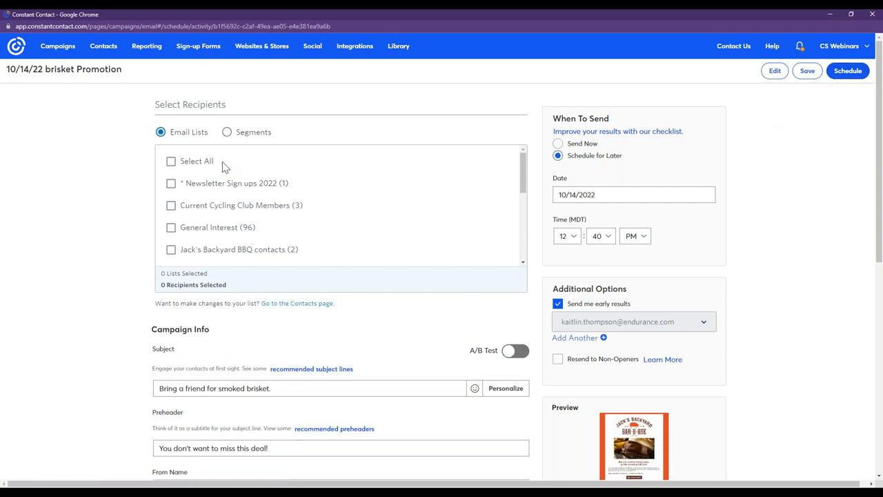
scroll(223, 167, down, 2)
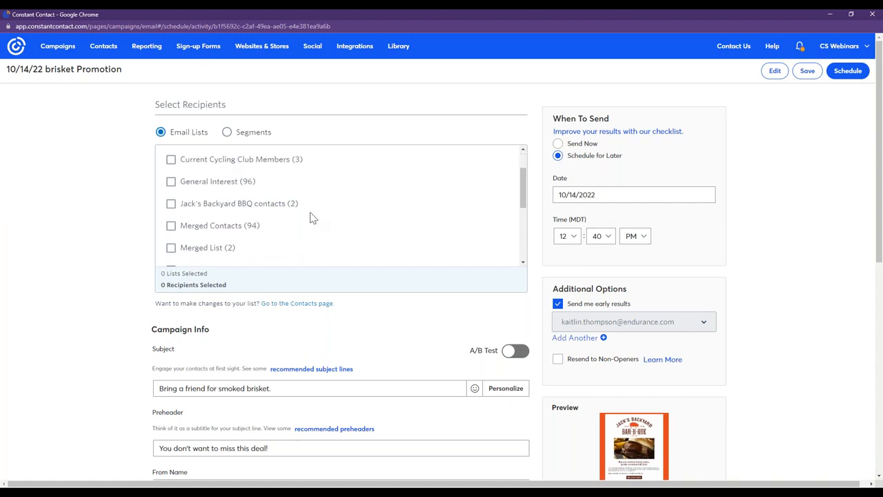
drag(523, 184, 532, 231)
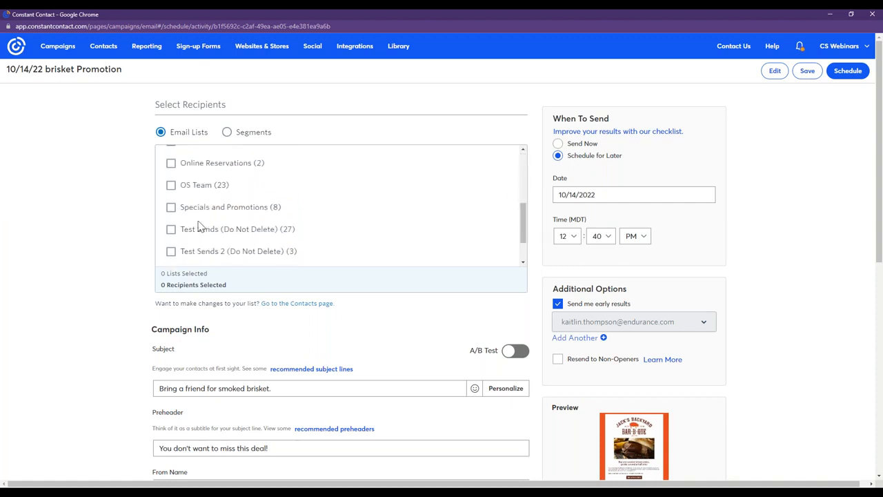
click(171, 209)
Set the send date to 10/20/2022 and the time to 10:00 PM, and schedule the email.
click(580, 194)
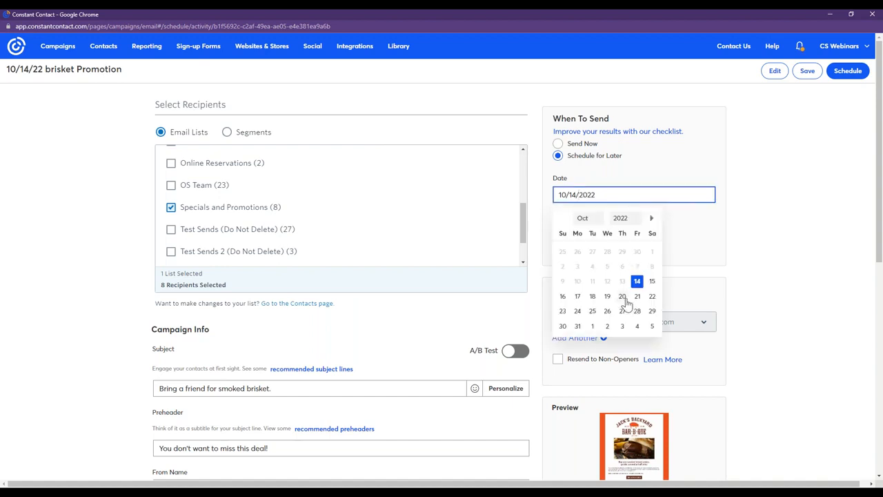
click(622, 296)
click(567, 236)
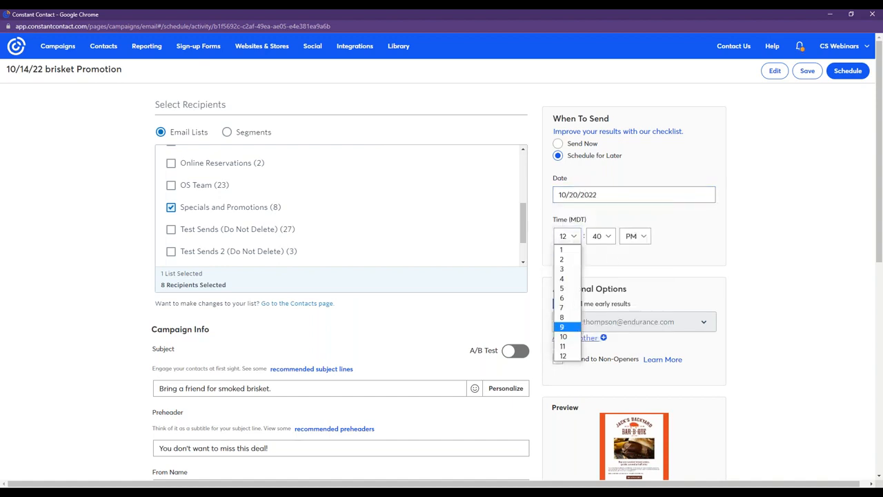
click(576, 337)
click(598, 236)
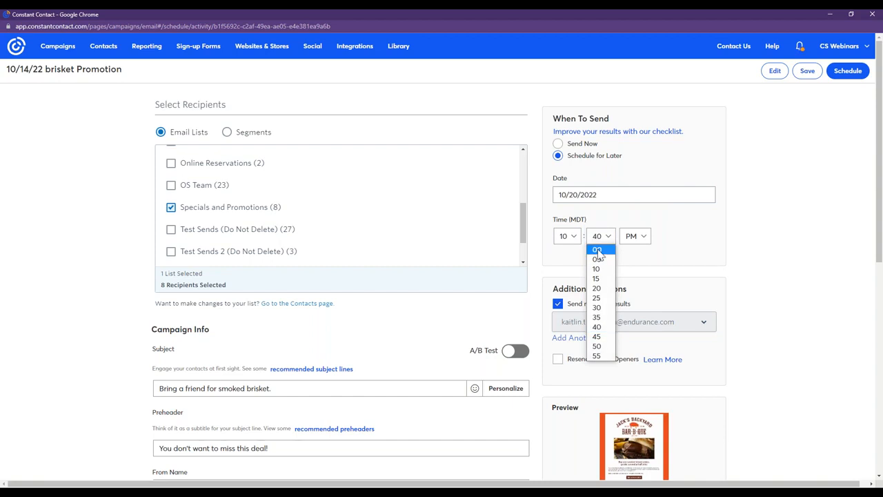
click(595, 249)
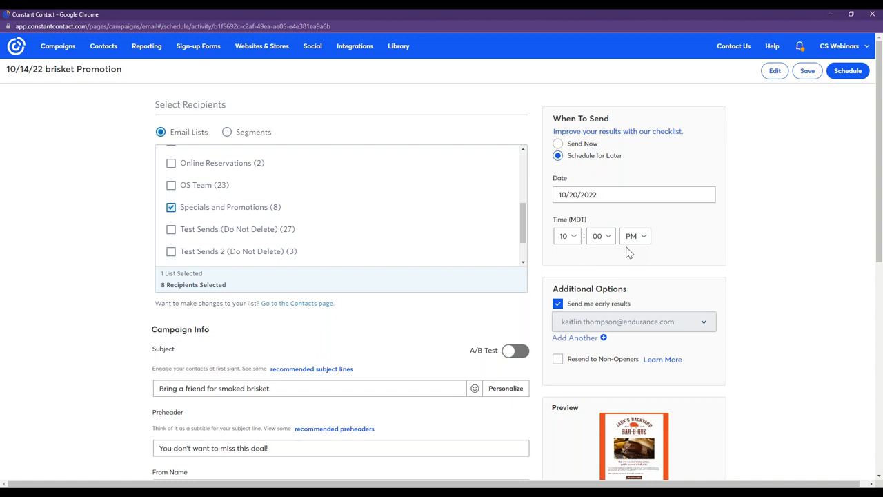
click(849, 71)
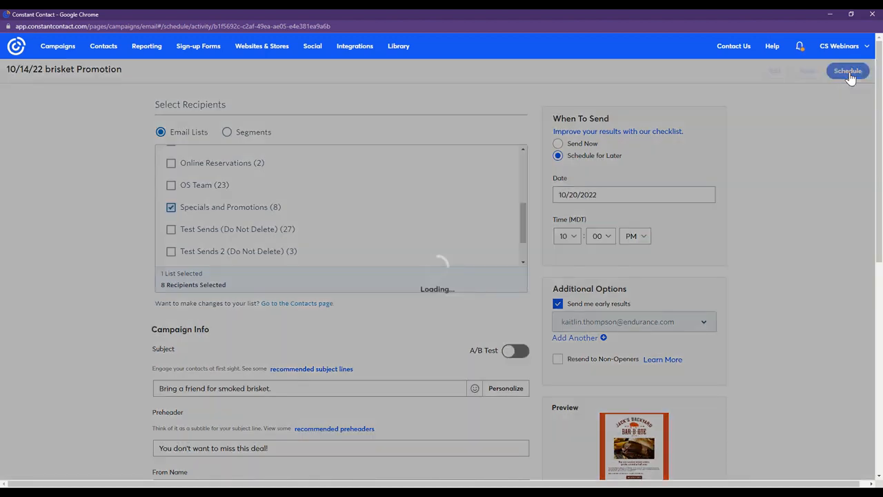
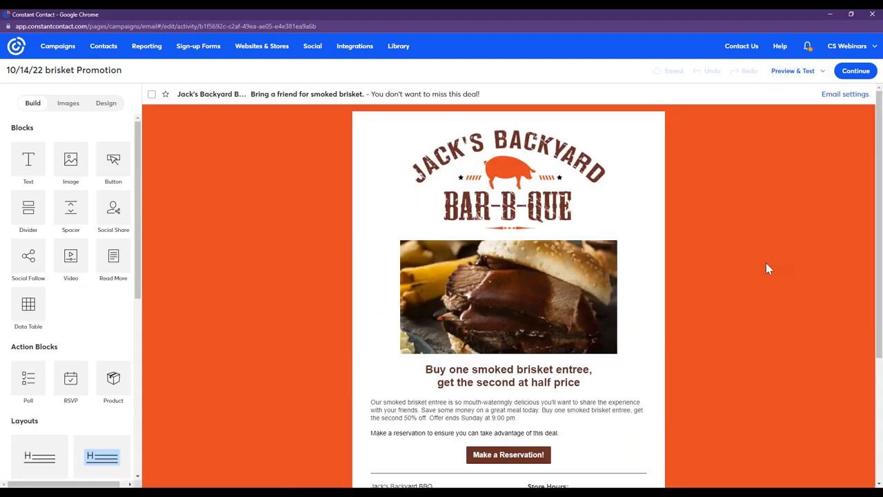
Add a button beside "Make a Reservation!" and choose "Copy of Jack_s Backyard Grilling Recipe Book.pdf" as its linked document.
drag(881, 176, 881, 272)
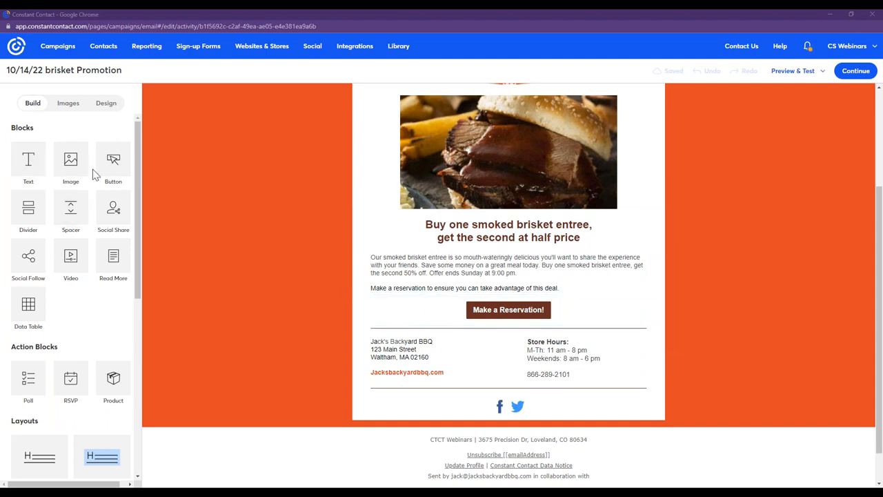
drag(124, 164, 658, 312)
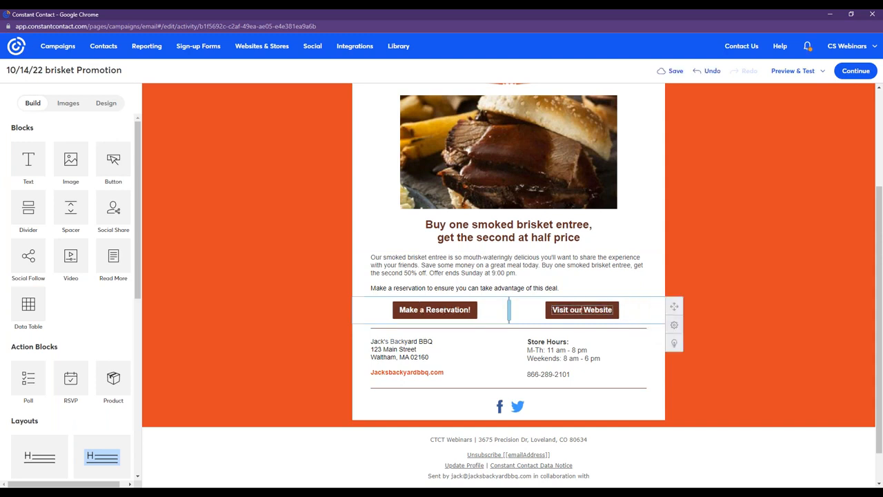
click(581, 309)
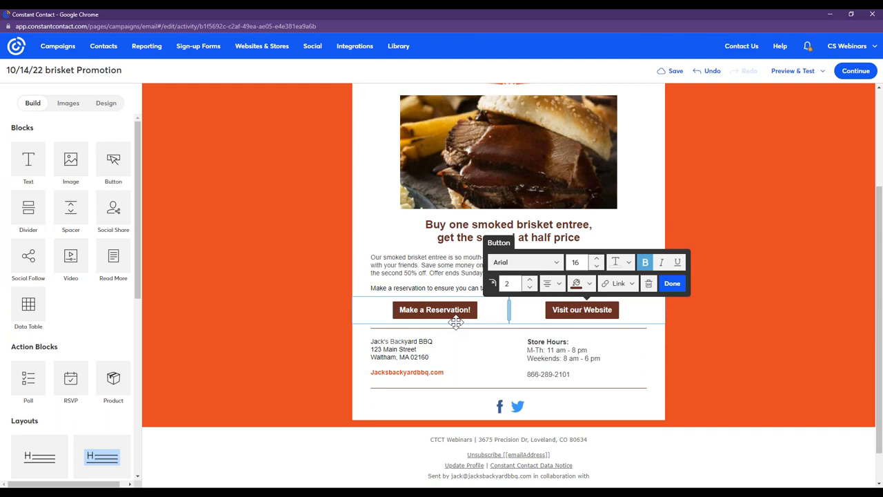
click(620, 290)
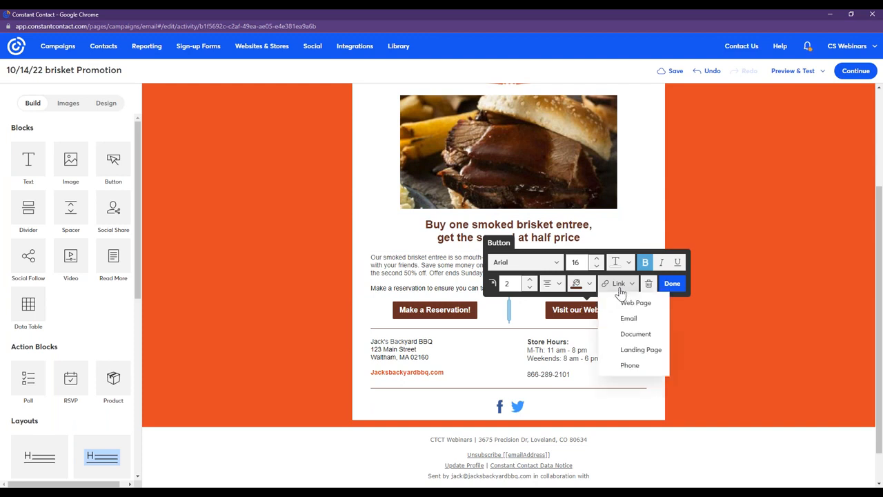
click(638, 337)
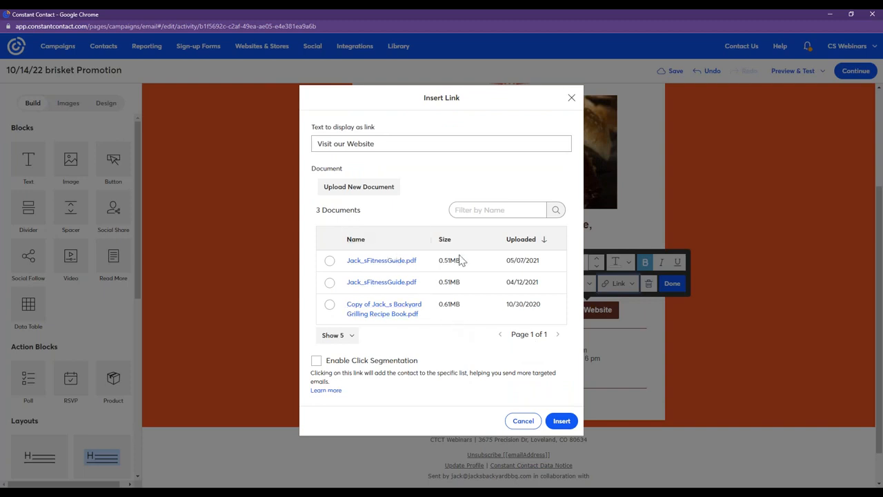
click(330, 305)
Set the new button's link text to "Download Grilling Book", insert the document link and finish editing the button.
click(374, 144)
drag(373, 143, 308, 151)
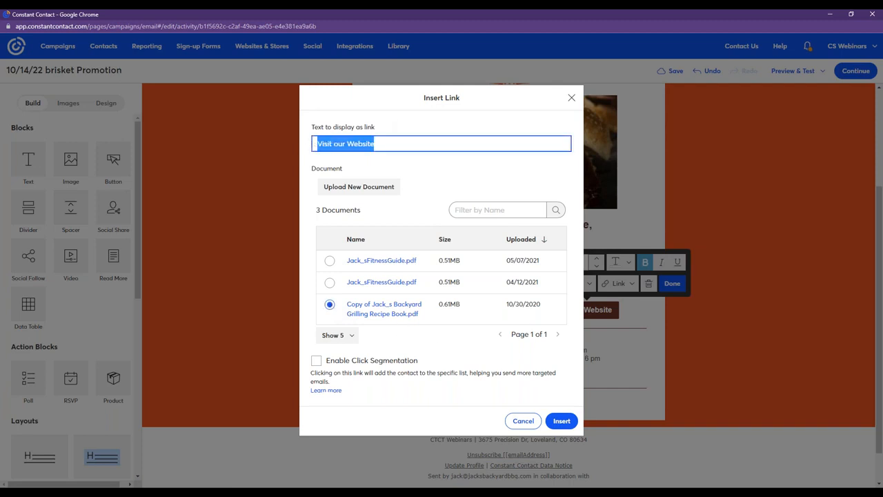
key(BackSpace)
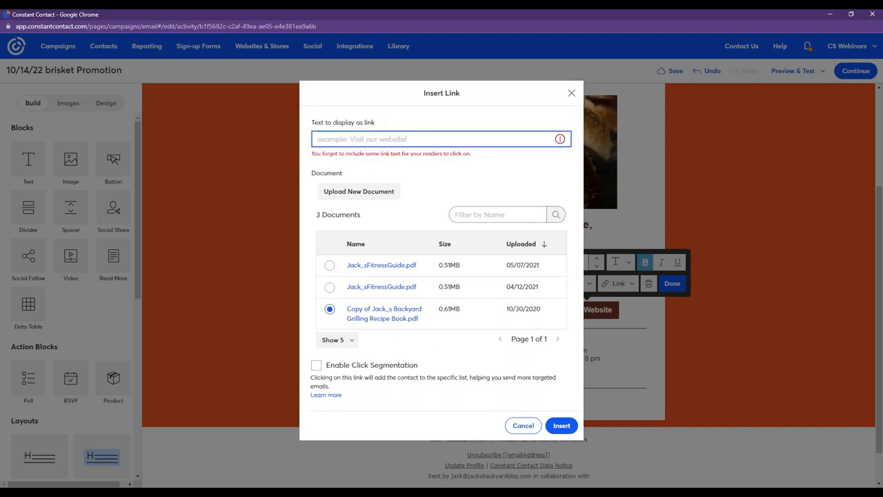
text(Download Gri)
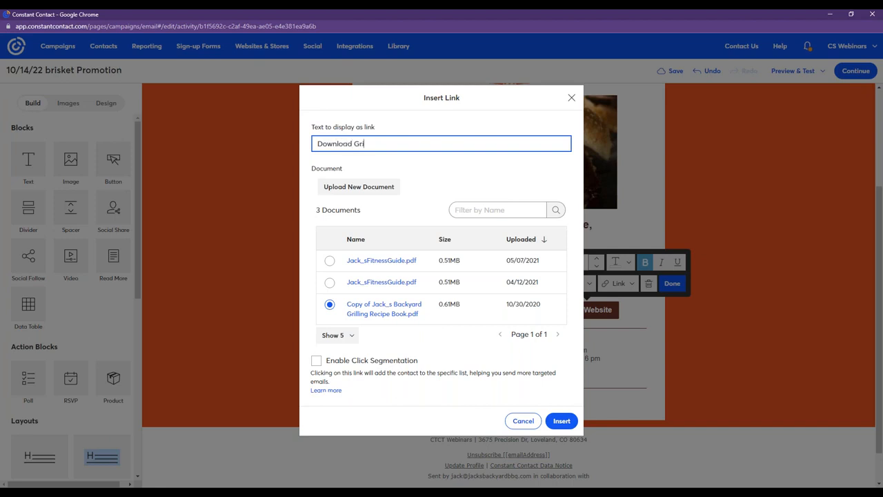
text(lling Book)
click(562, 420)
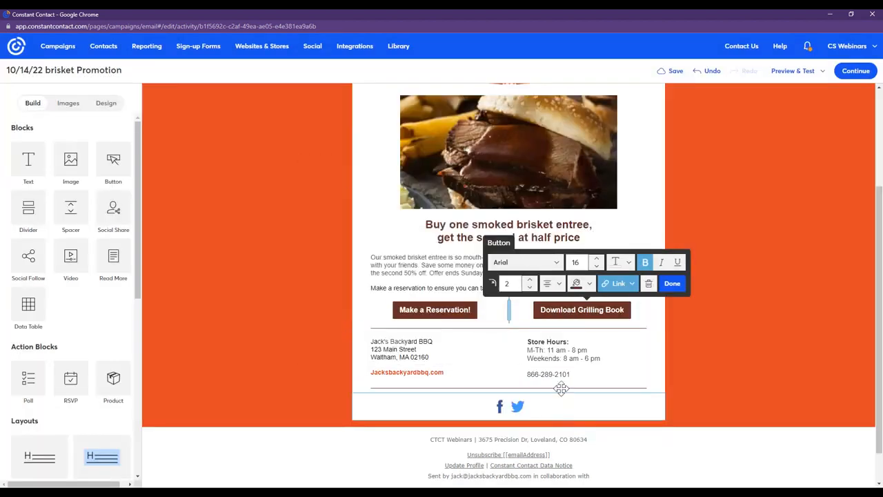
click(671, 283)
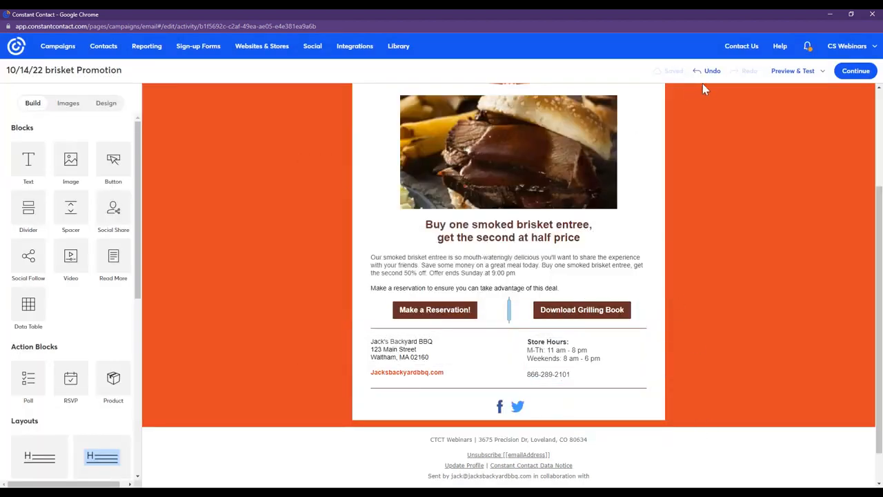
Preview the email on desktop, follow the Download Grilling Book button to check its PDF, and close the preview.
click(803, 73)
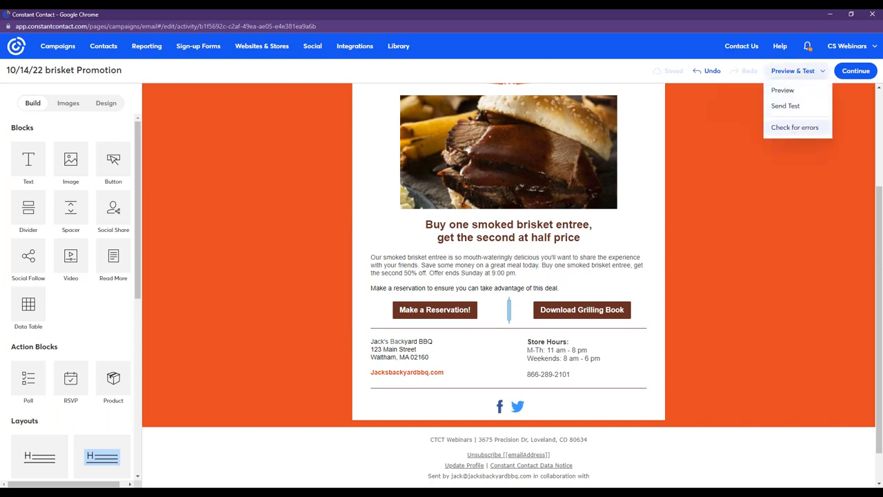
click(782, 91)
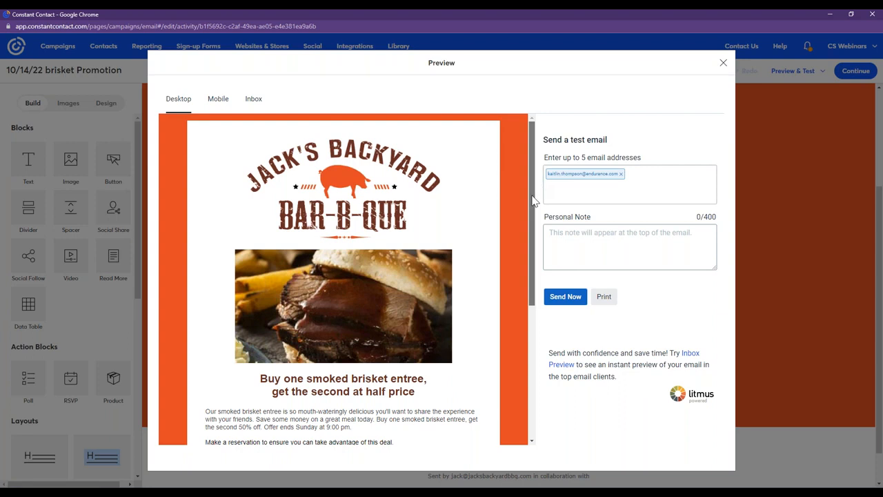
scroll(535, 183, down, 2)
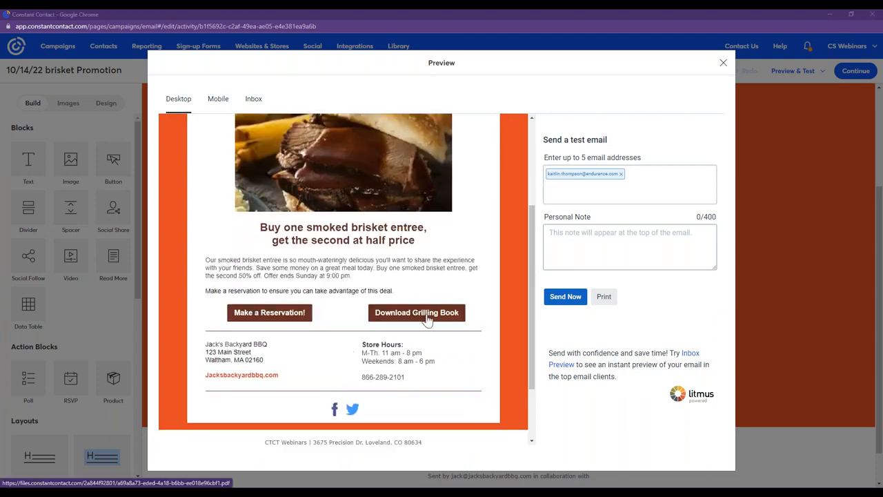
click(428, 319)
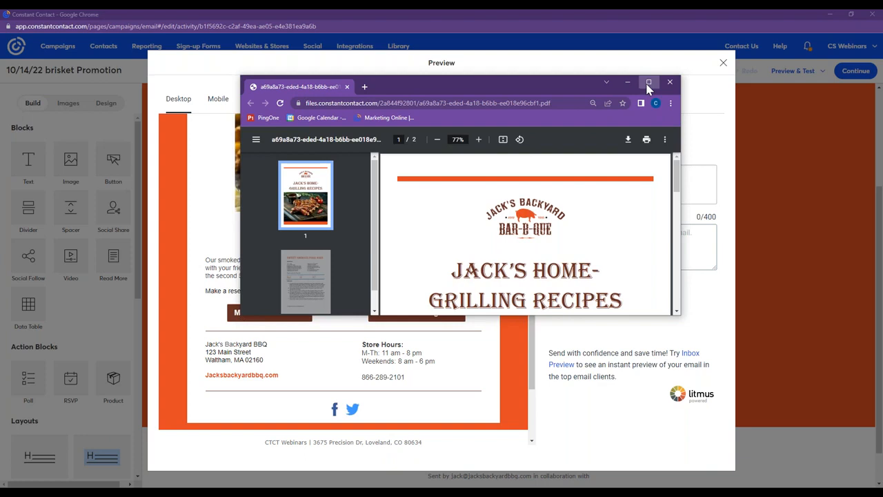
click(647, 85)
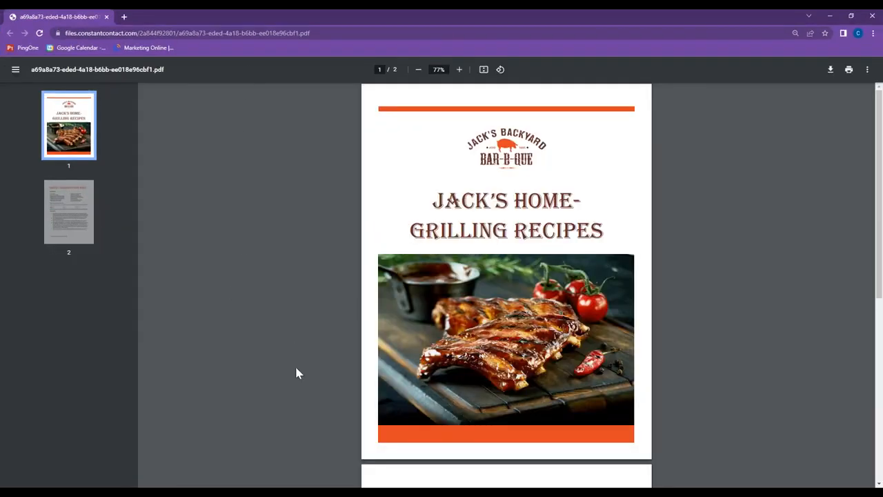
mouse_move(878, 117)
mouse_down()
mouse_move(873, 304)
mouse_move(877, 100)
mouse_up()
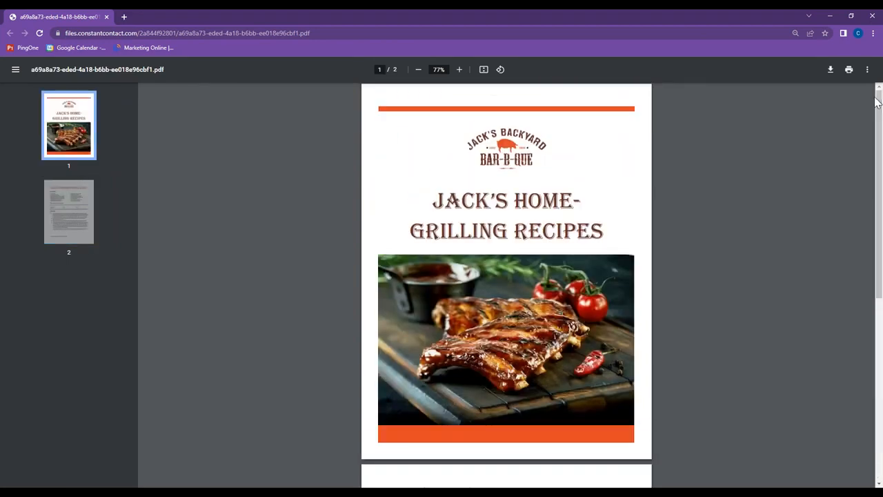
double_click(708, 20)
drag(715, 88, 347, 204)
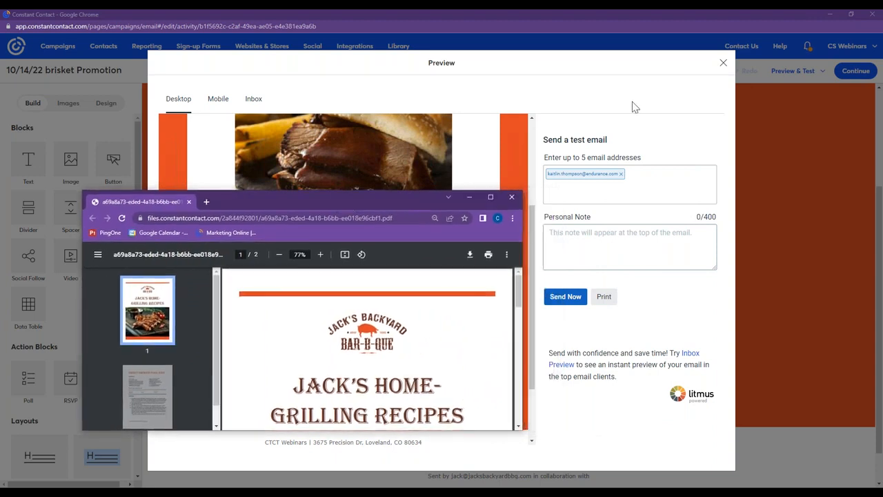
click(723, 63)
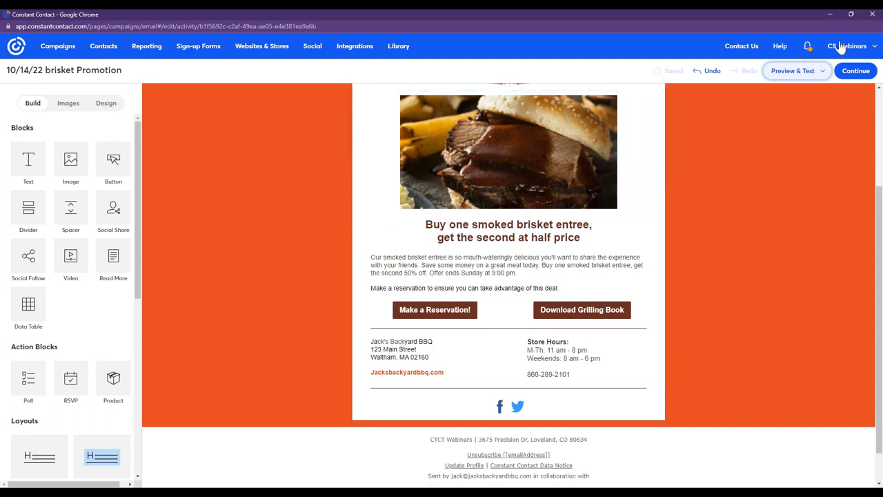
Search the help knowledge base for "documents" and open the article "Insert a document in your email".
click(780, 46)
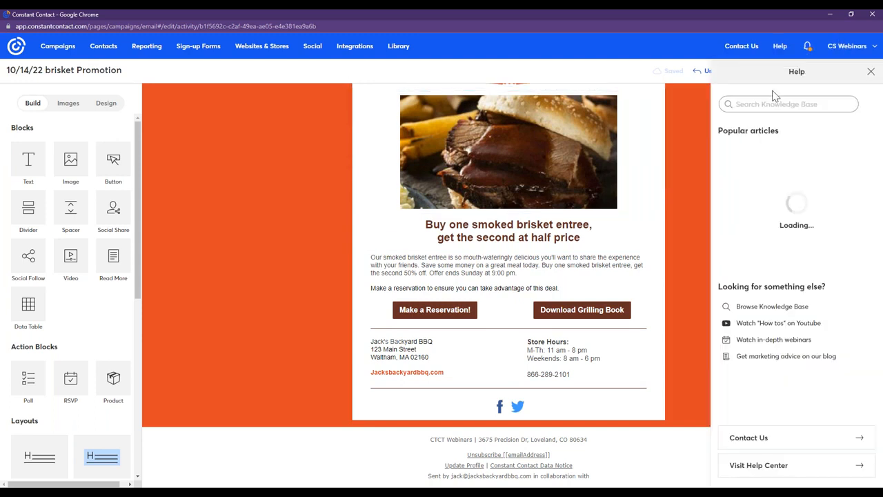
click(778, 105)
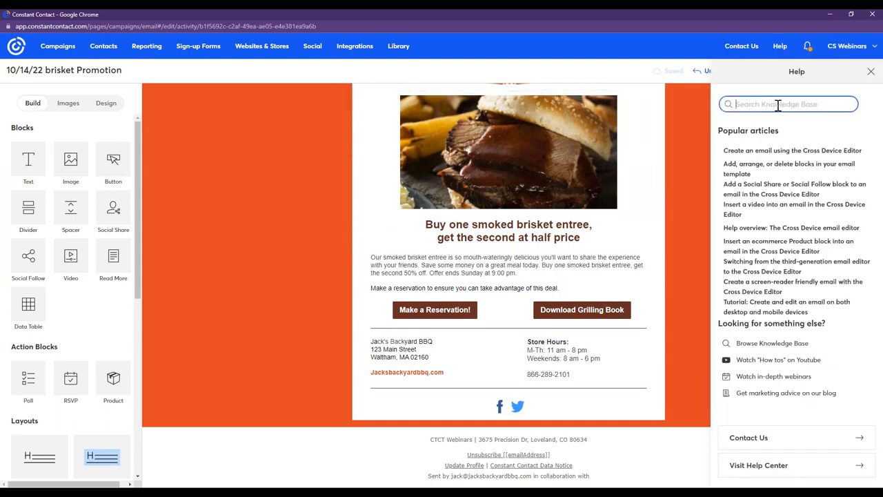
text(doc)
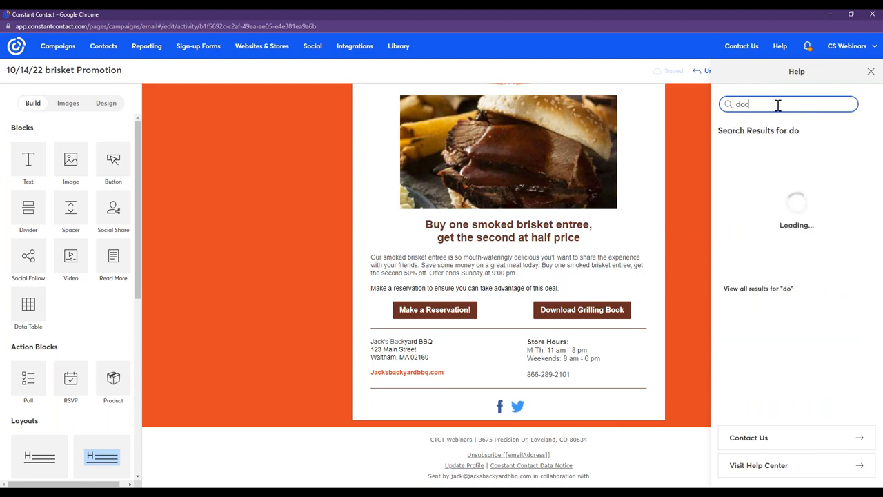
text(uments)
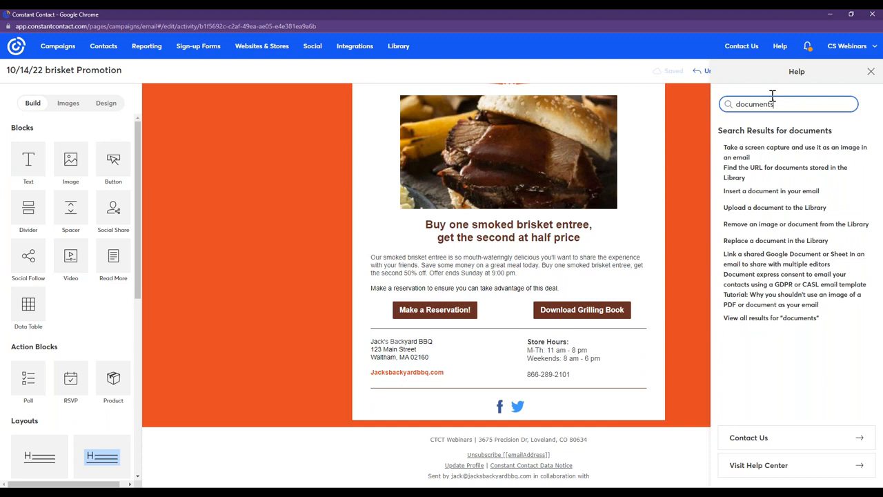
click(772, 191)
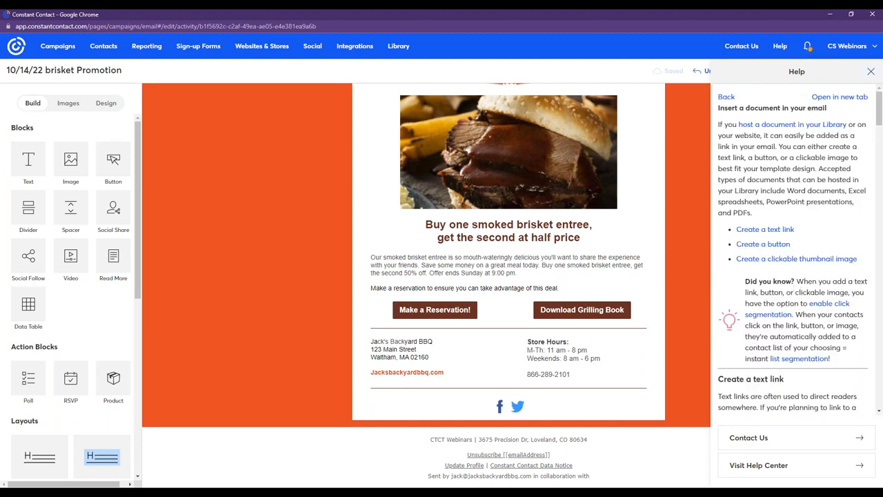
Open the help article in a separate browser tab and read through its instructions for linking documents with buttons and thumbnail images.
click(840, 97)
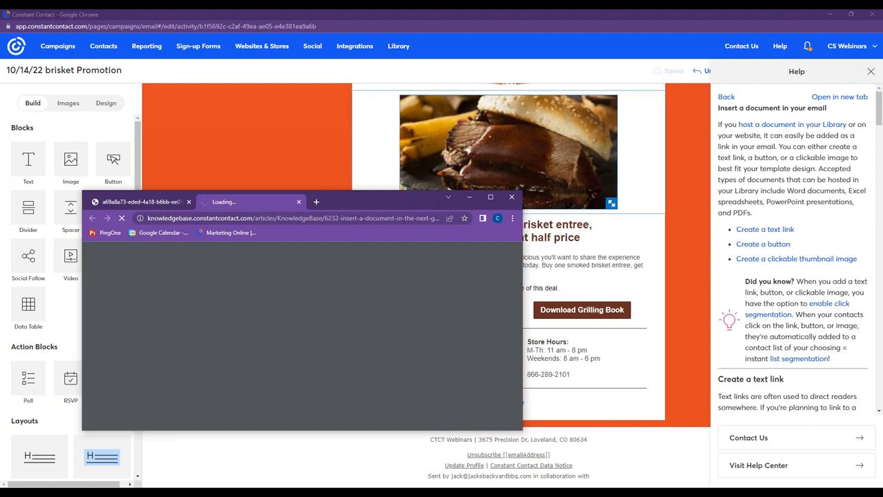
click(490, 198)
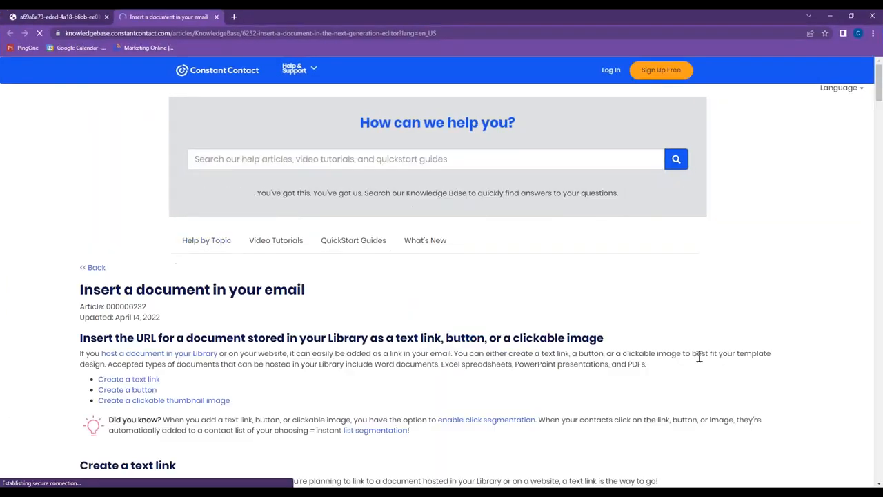
drag(879, 88, 879, 266)
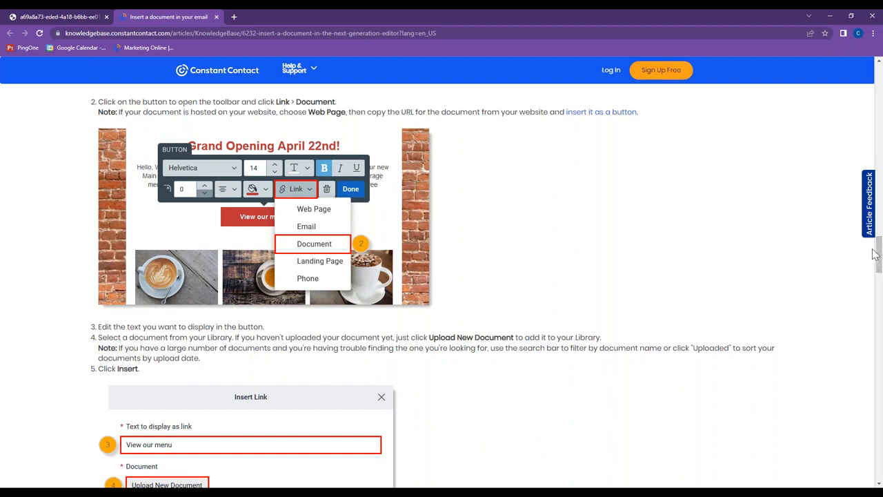
drag(880, 265, 881, 351)
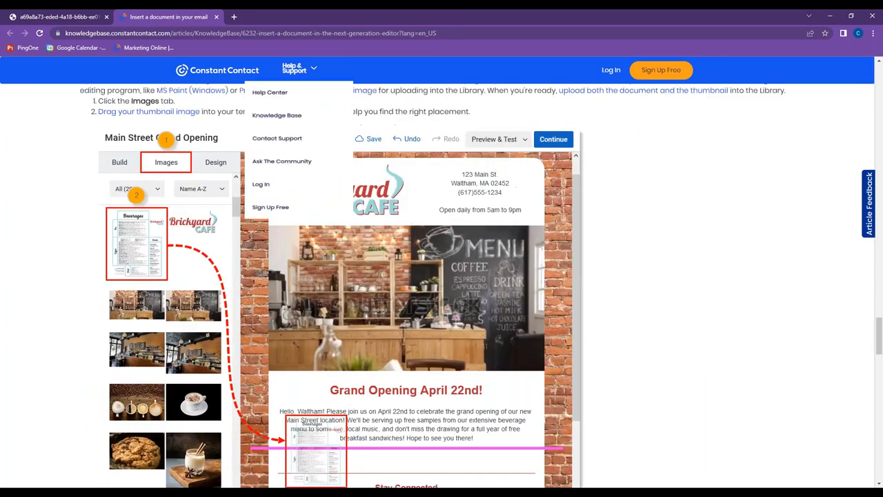
Copy the help article's web address, return to the email editor and close the help.
click(253, 33)
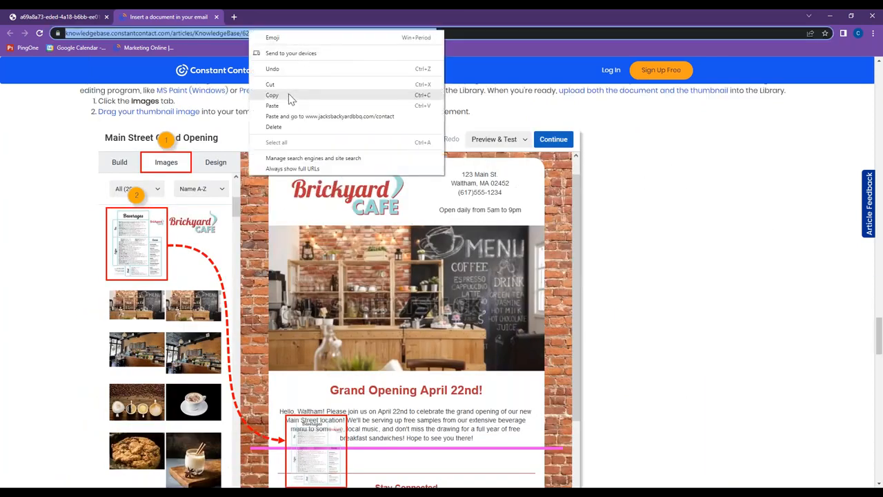
click(291, 94)
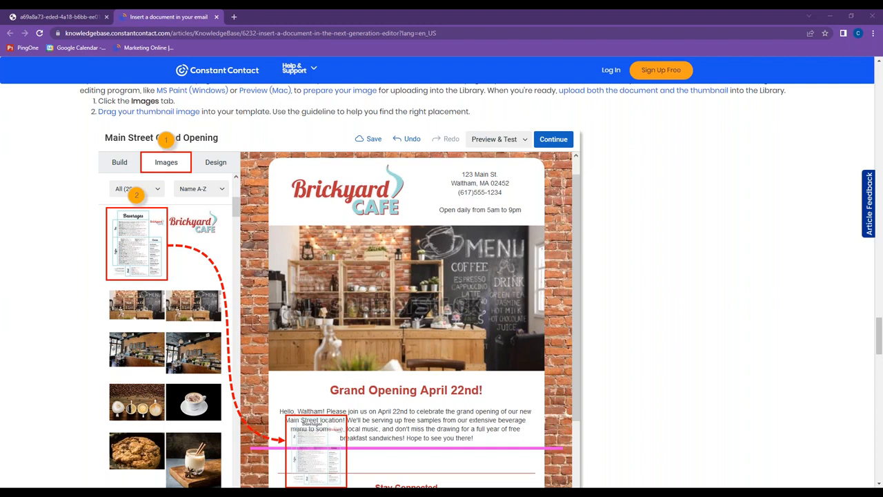
drag(728, 17, 406, 241)
click(304, 158)
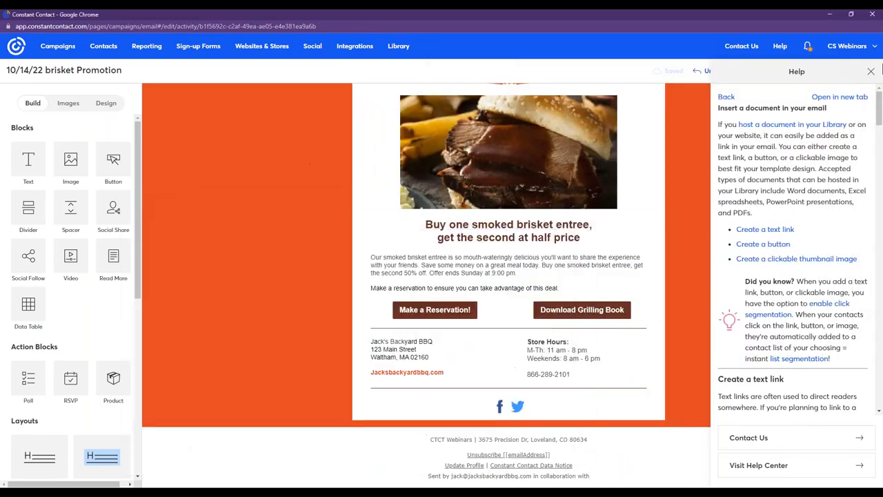
click(870, 71)
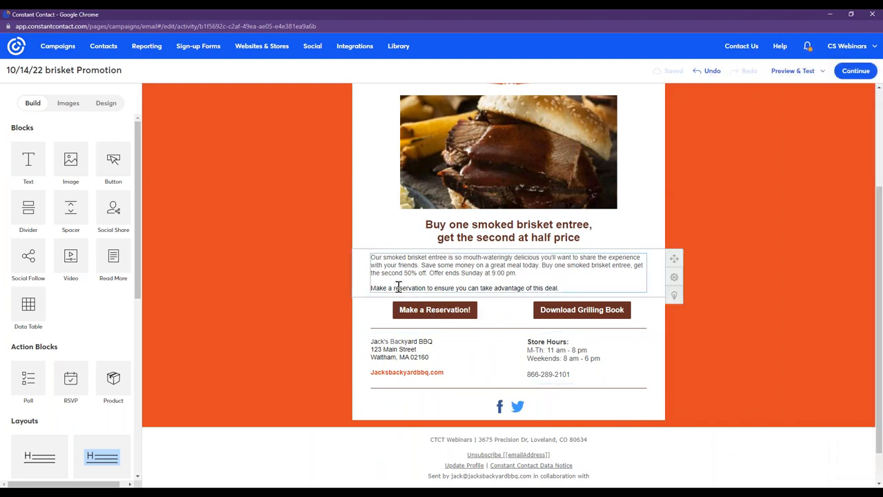
Add a third button in its own row beneath the Make a Reservation! and Download Grilling Book buttons.
drag(116, 164, 440, 316)
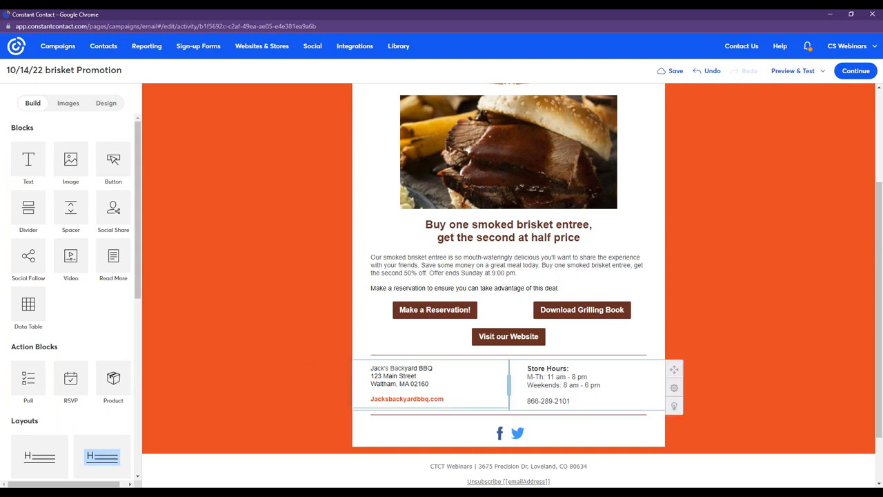
click(498, 165)
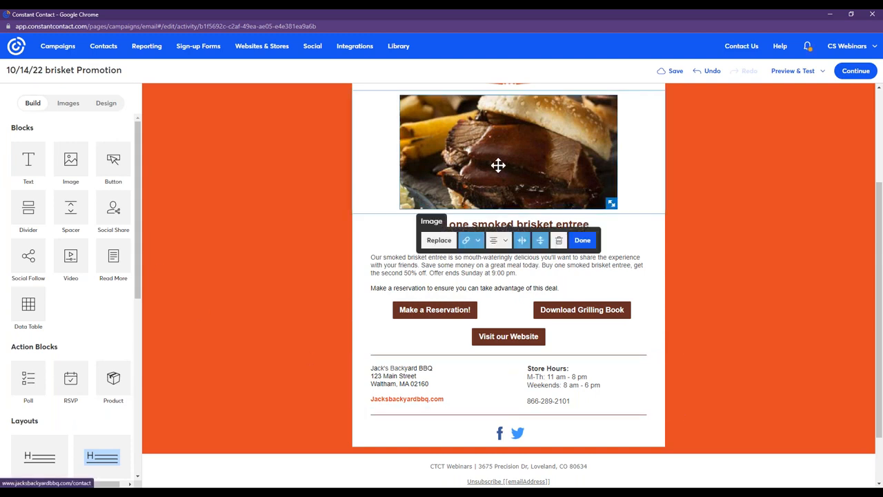
click(708, 254)
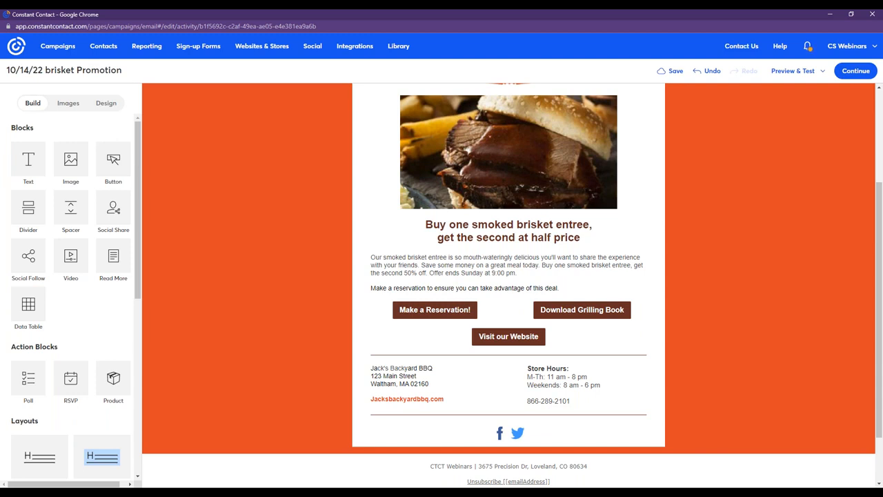
Switch to the other browser window, maximize it and open unsplash.com in a new tab.
key(alt+Tab)
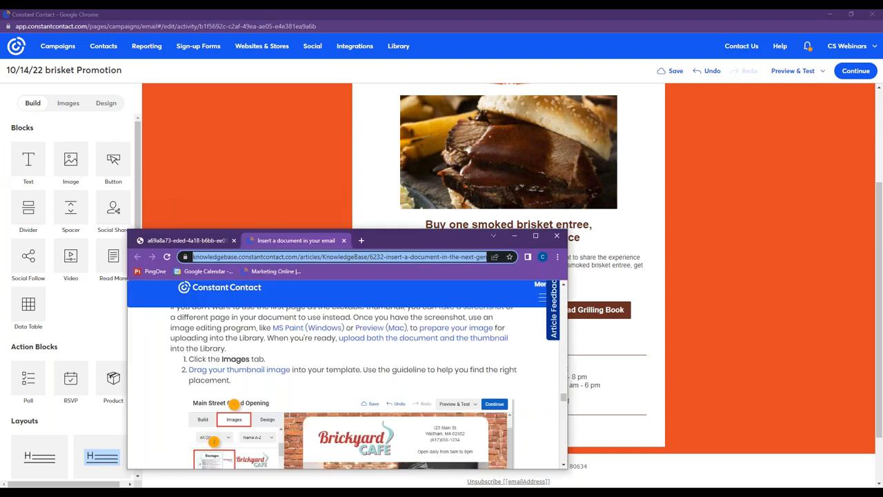
click(536, 237)
click(235, 17)
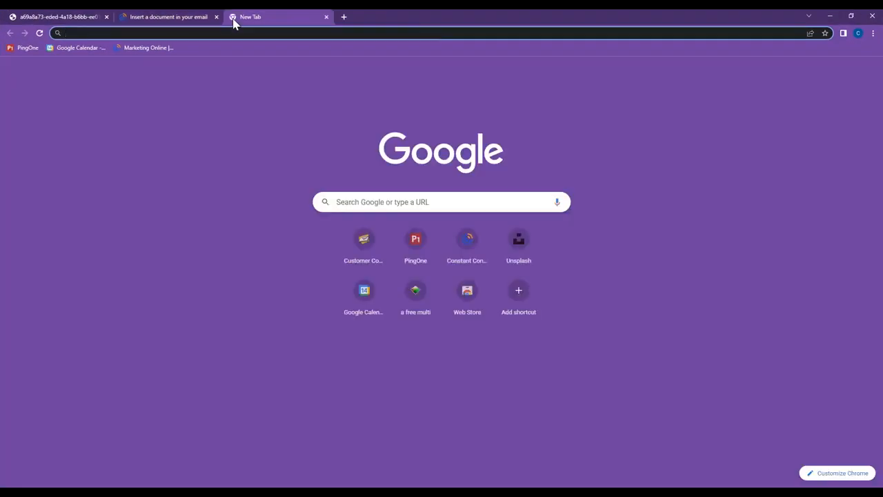
text(unsplash.com)
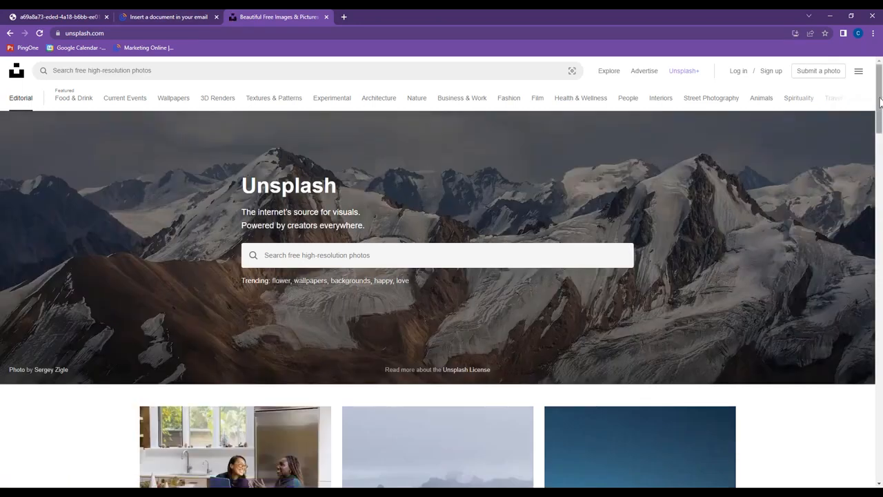
drag(879, 102, 879, 191)
scroll(434, 226, up, 15)
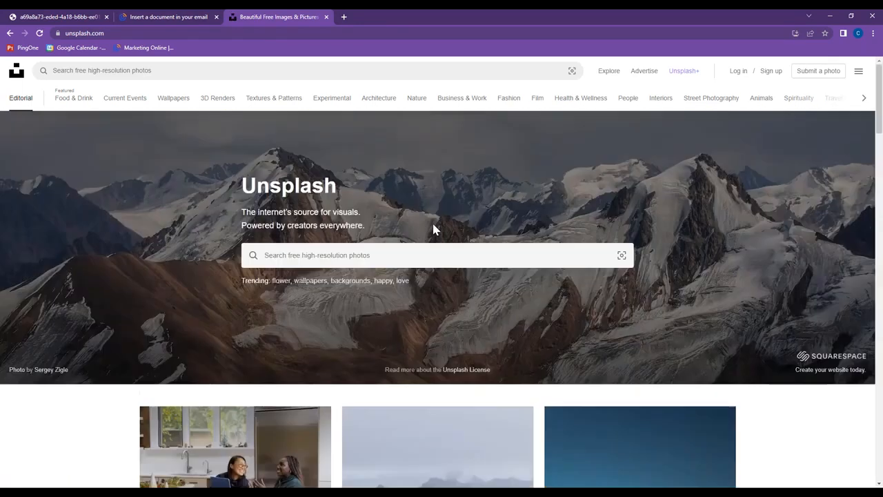
Search Unsplash for "bbq" photos and browse through the image results.
click(379, 255)
text(bbq)
key(Return)
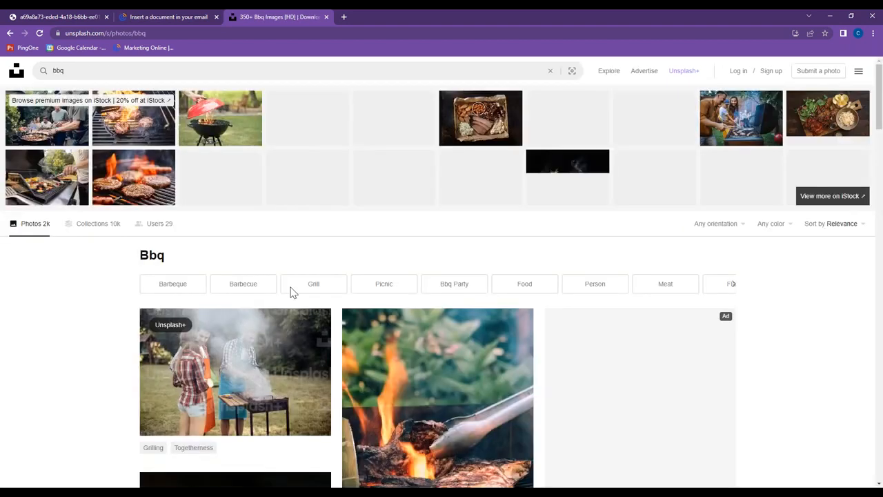
scroll(882, 160, down, 2)
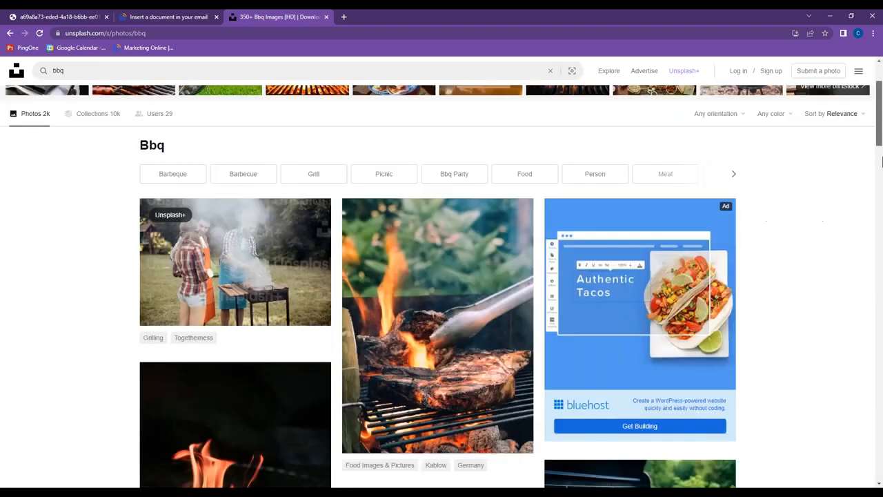
scroll(881, 161, down, 10)
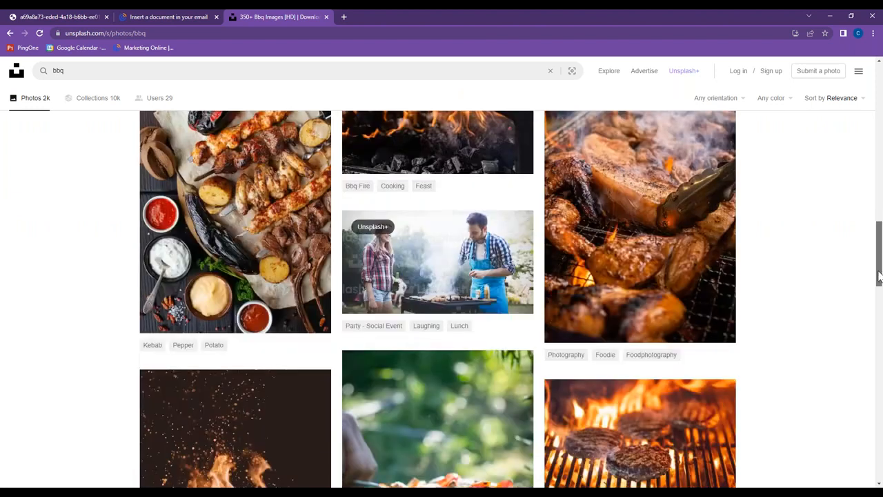
drag(880, 276, 880, 322)
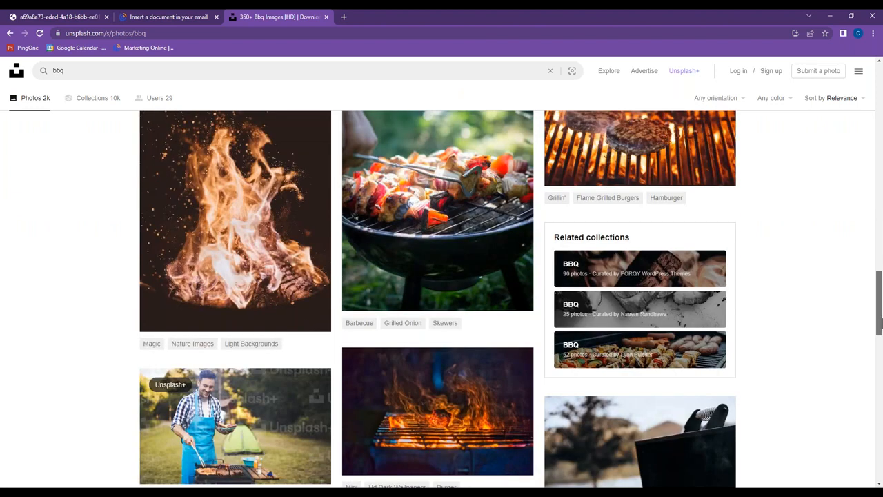
Replace the Unsplash search term with "fall" and browse through the seasonal photo results.
drag(69, 72, 52, 68)
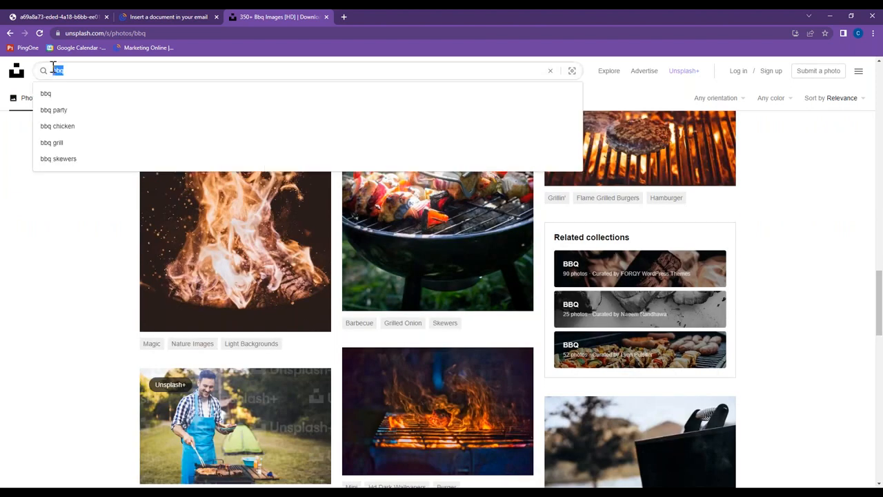
key(BackSpace)
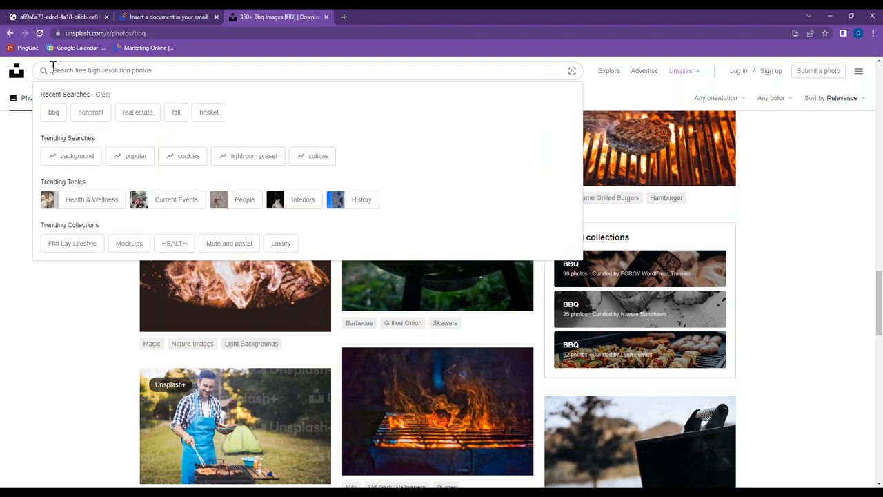
text(fall)
key(Return)
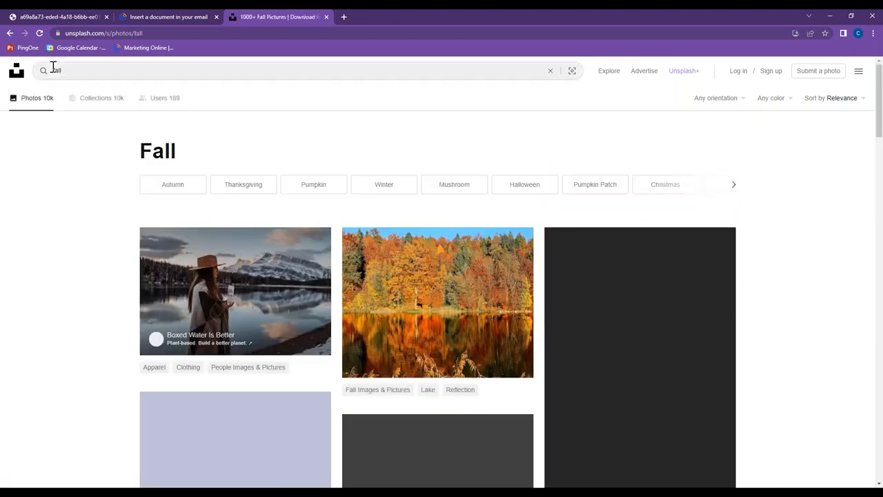
drag(880, 119, 877, 339)
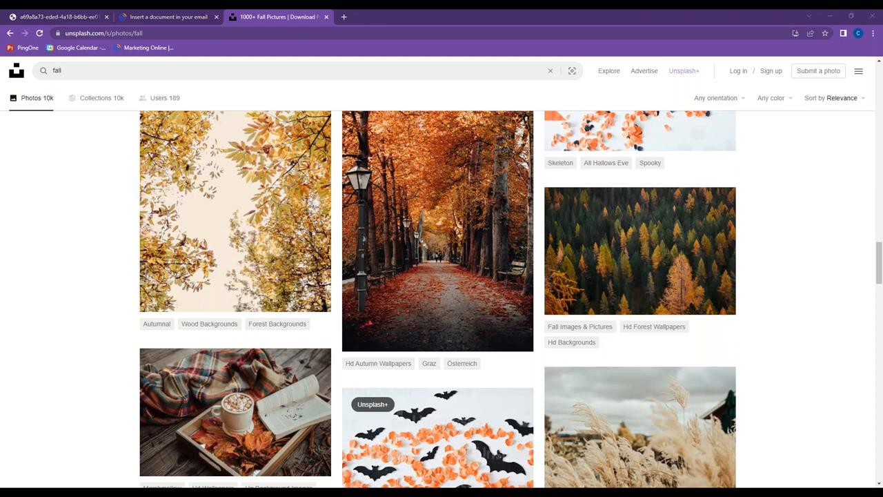
Switch to the browser tab with the Jack's Home Grilling Recipes PDF.
click(72, 16)
click(876, 15)
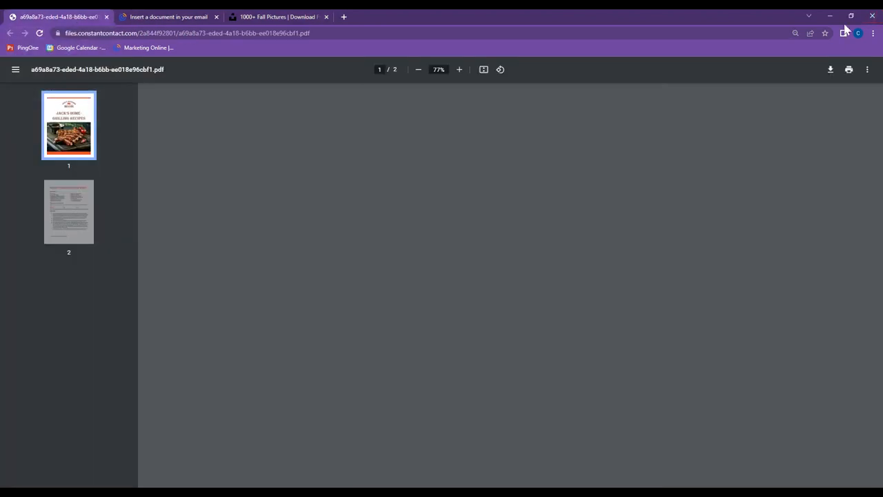